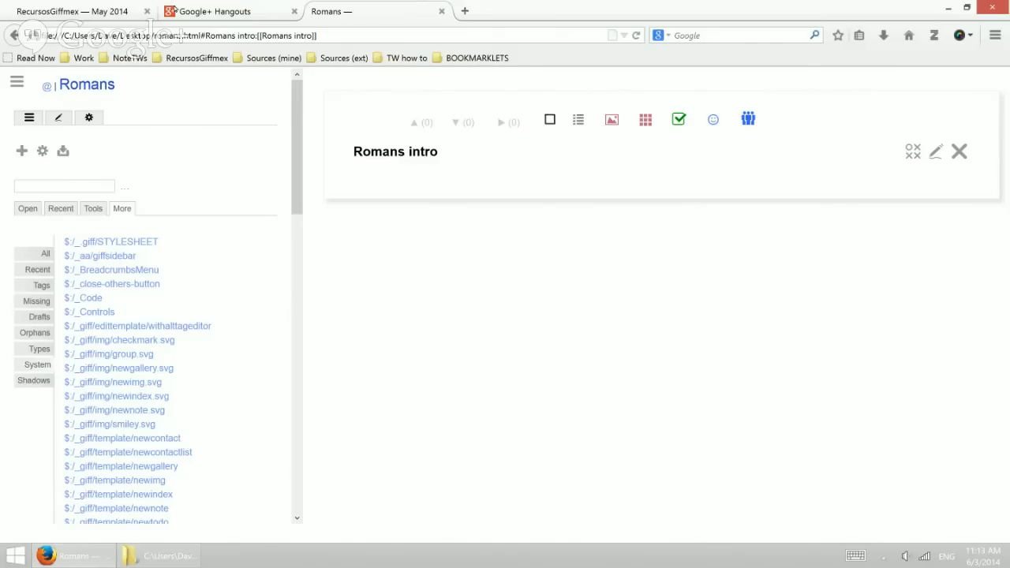
# Step: Hide and show the Romans wiki's side menu twice to compare the note area's width
pyautogui.moveTo(297, 146)
pyautogui.mouseDown()
pyautogui.moveTo(297, 295)
pyautogui.moveTo(298, 147)
pyautogui.mouseUp()
pyautogui.click(16, 81)
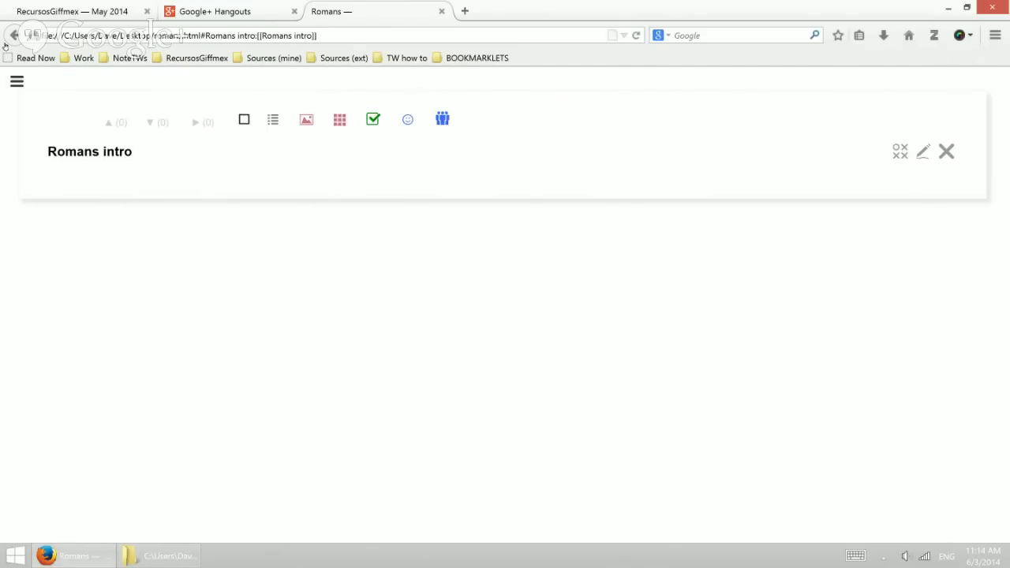
pyautogui.click(16, 82)
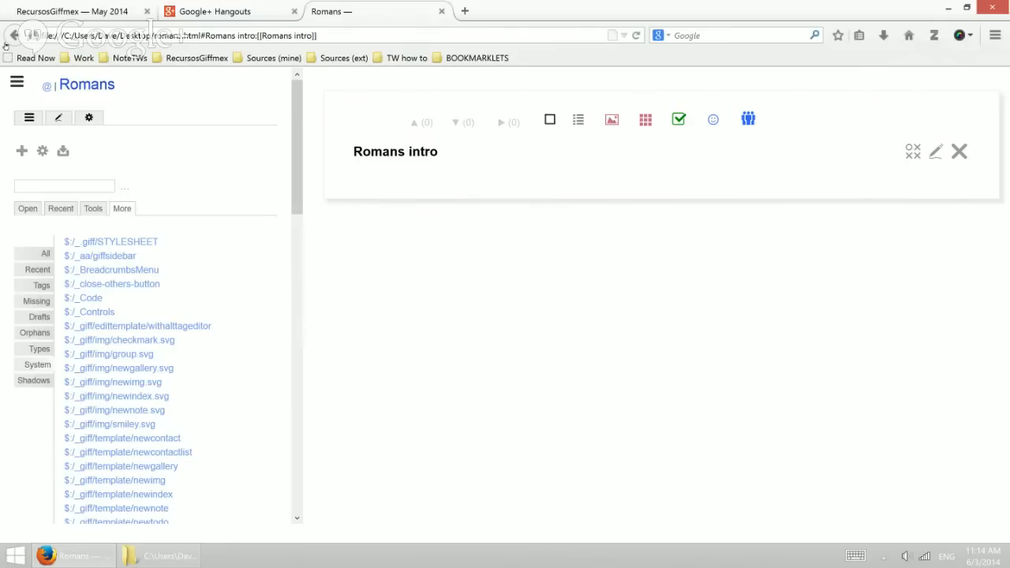
pyautogui.click(17, 82)
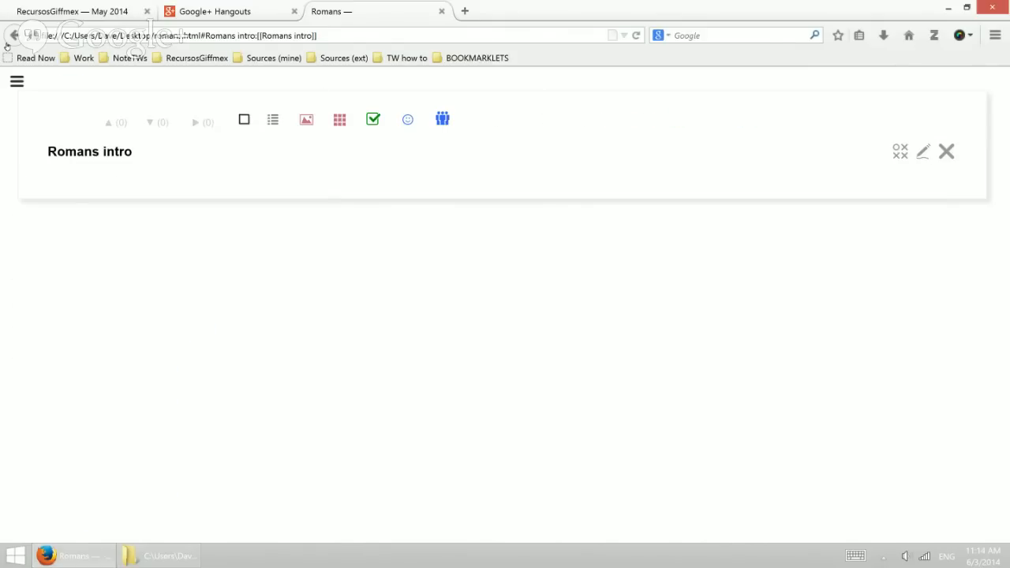
pyautogui.click(17, 81)
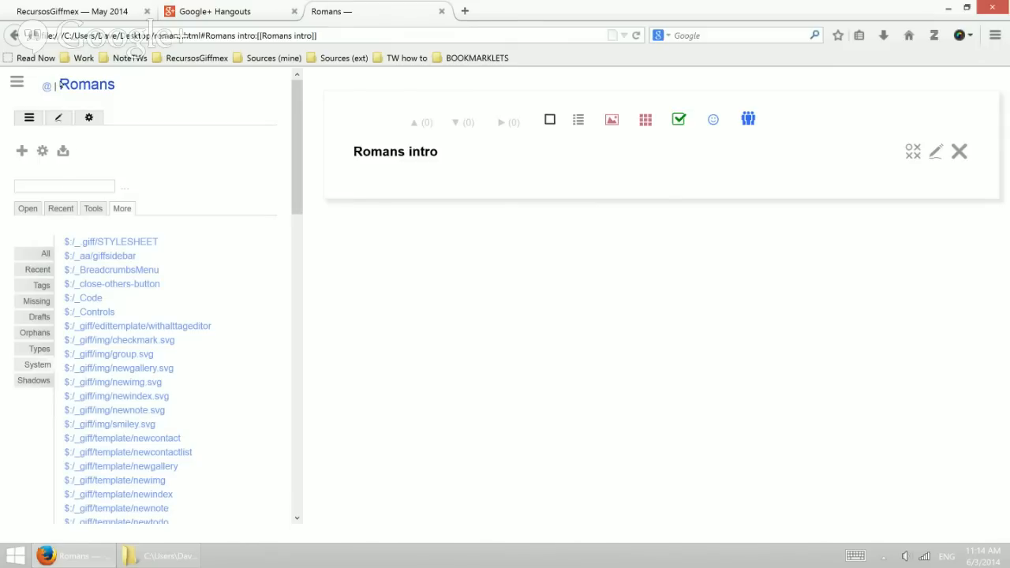
# Step: Open the Romans exegesis tiddler from the wiki's contents list and delete the draft tiddler "your title here" tagged with it
pyautogui.click(29, 117)
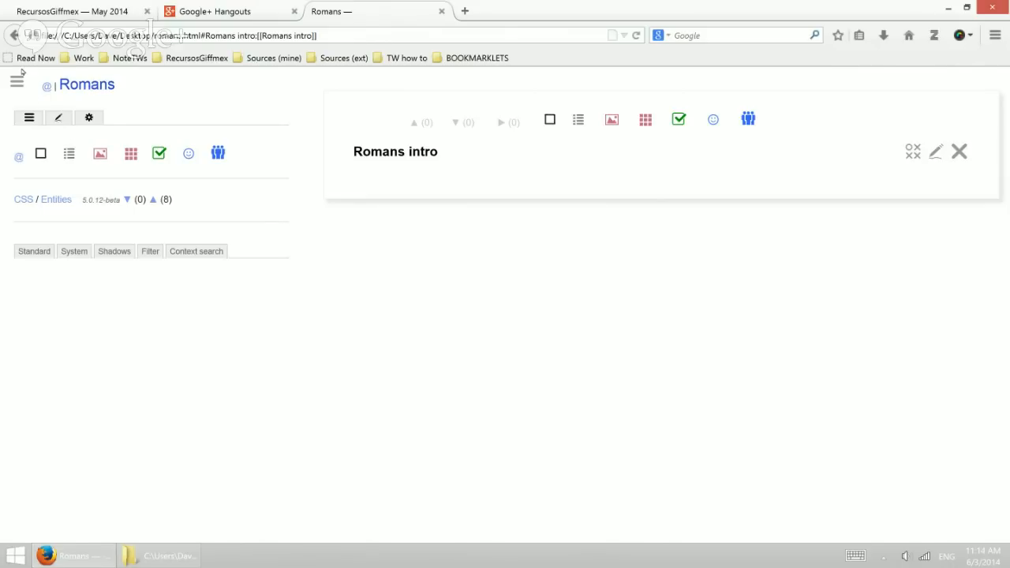
pyautogui.click(29, 118)
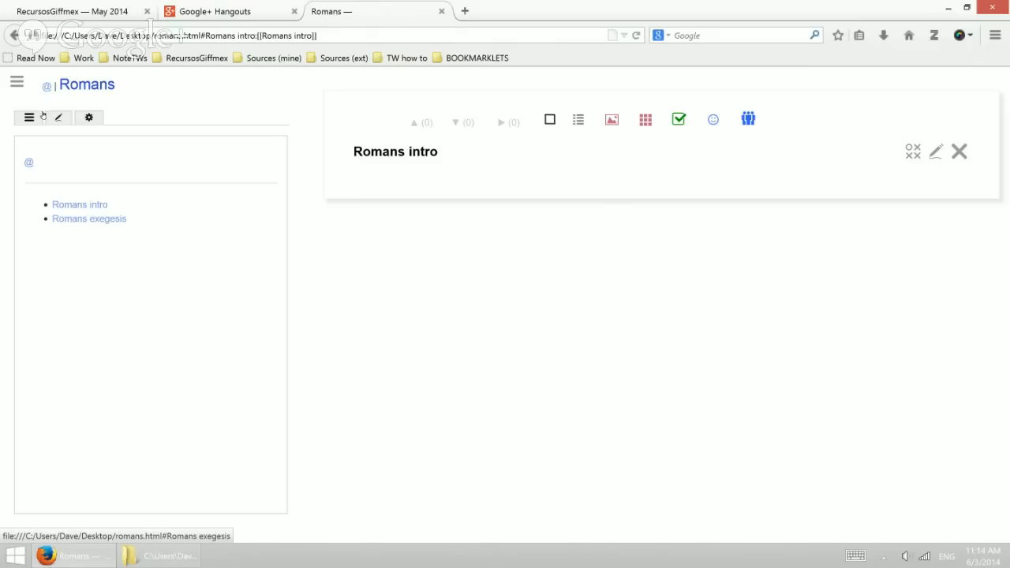
pyautogui.click(89, 219)
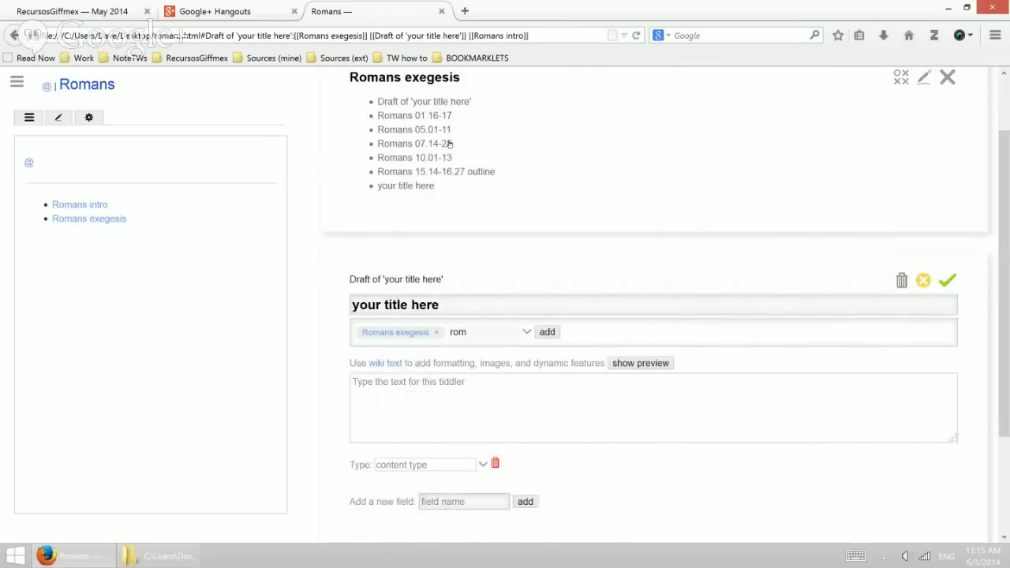
pyautogui.click(902, 281)
pyautogui.click(509, 273)
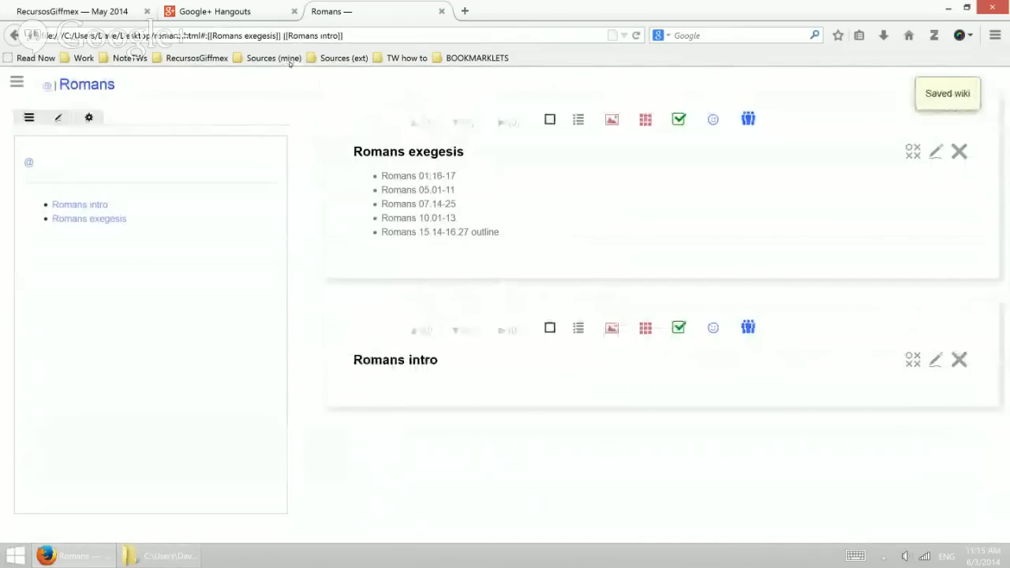
# Step: Create an index tiddler tagged Romans exegesis, delete its draft again, and display the Romans exegesis subcategories
pyautogui.click(578, 120)
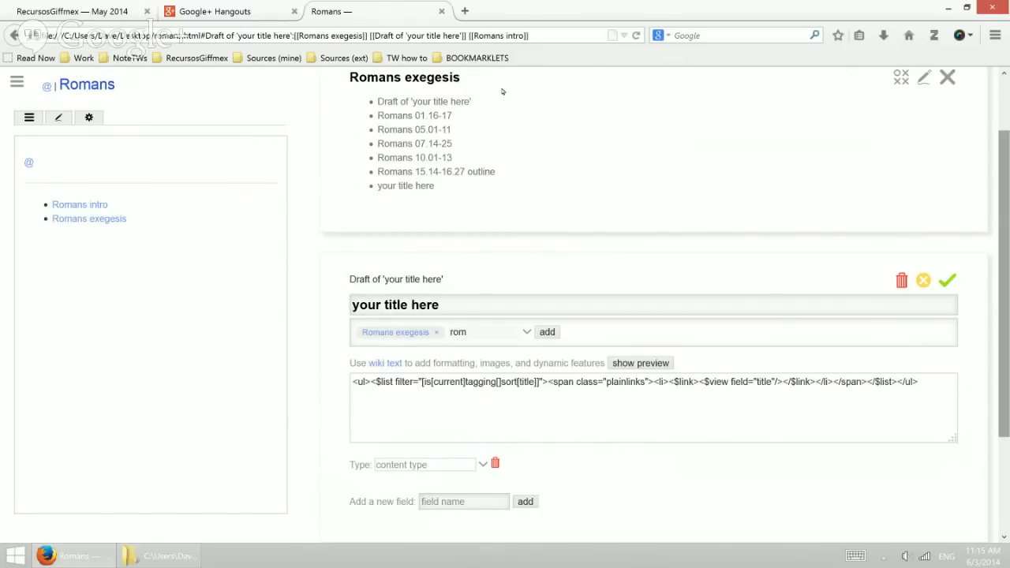
pyautogui.scroll(2, 502, 92)
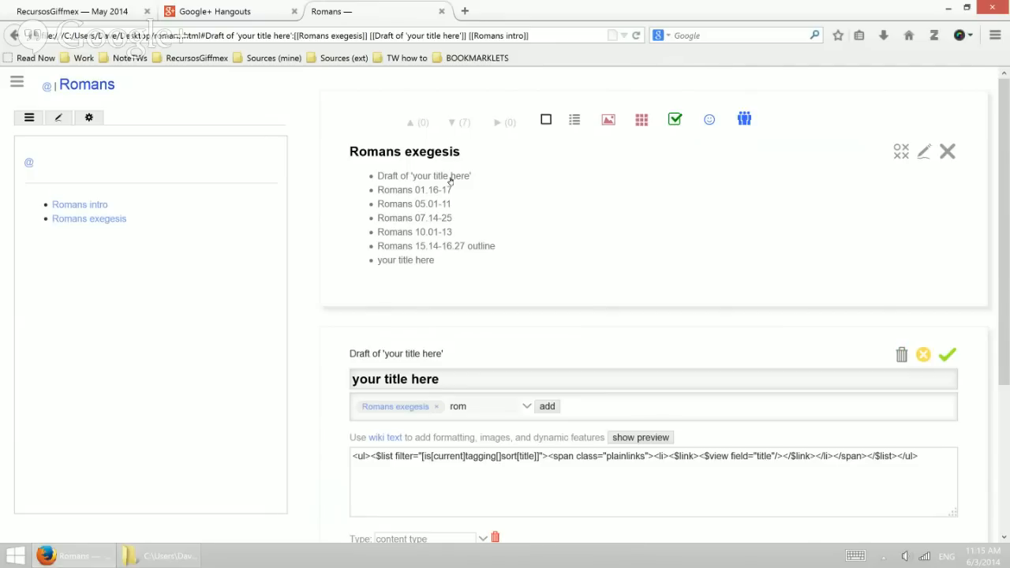
pyautogui.click(902, 356)
pyautogui.press('Return')
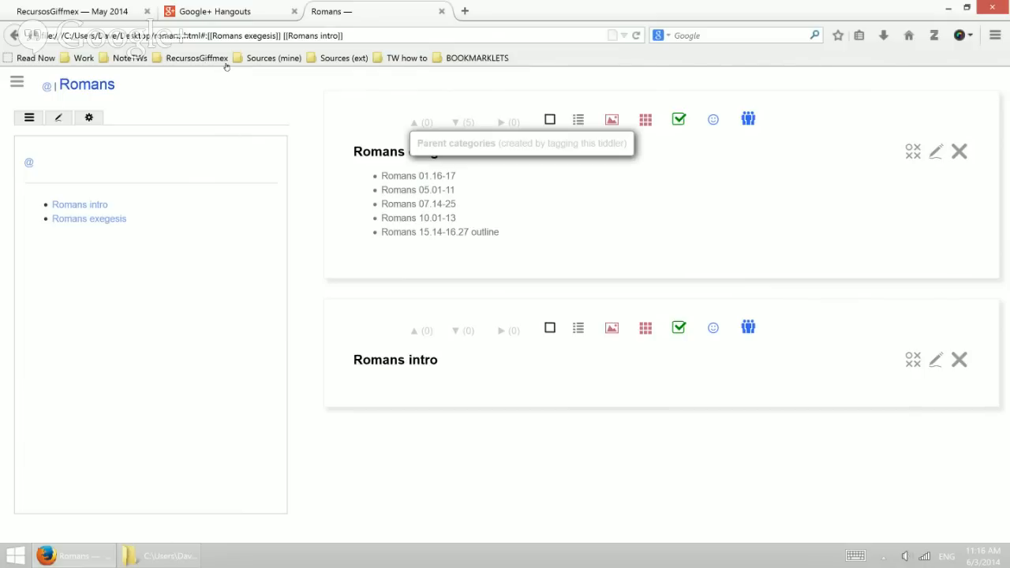
pyautogui.moveTo(463, 123)
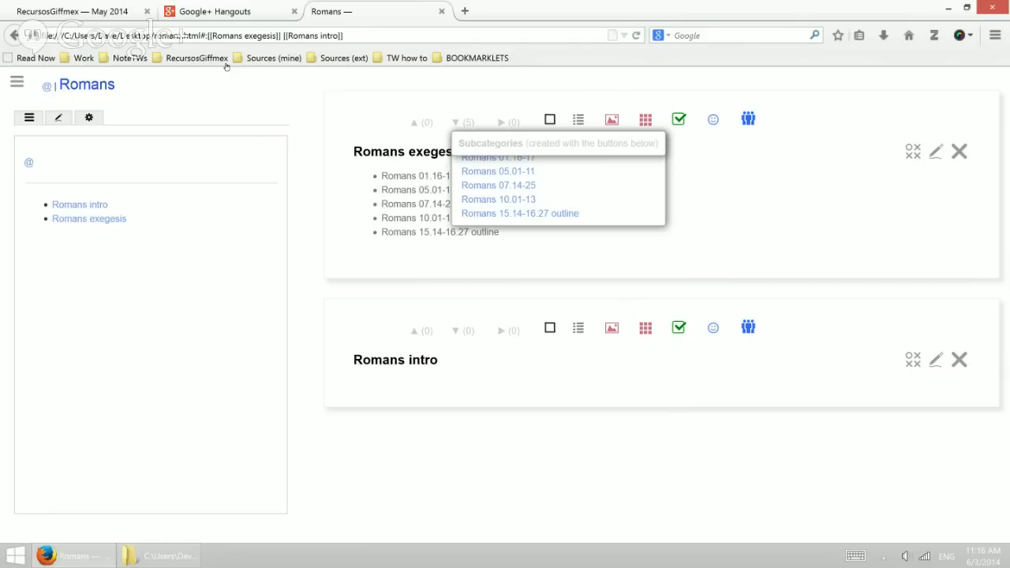
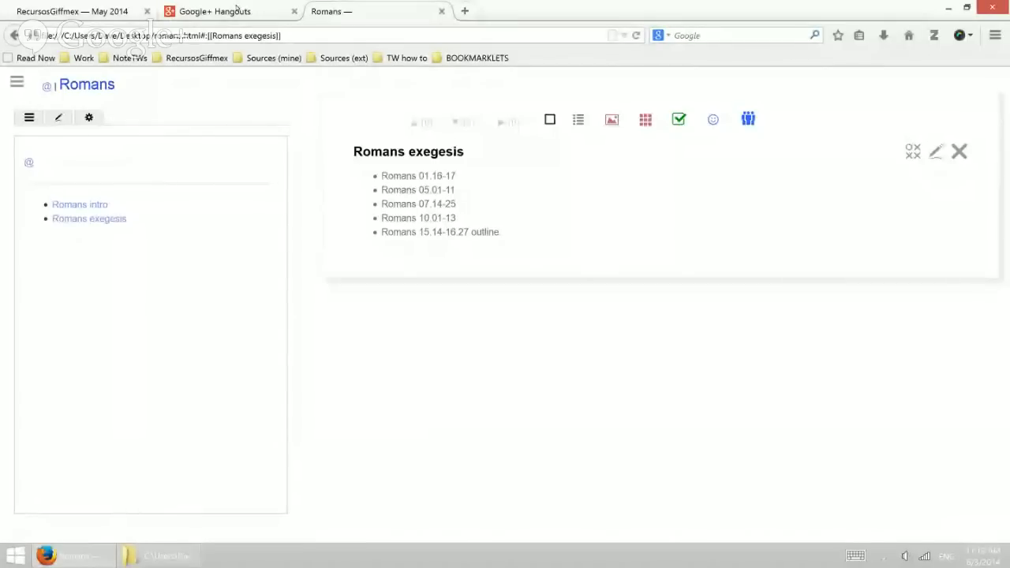
# Step: Switch to the RecursosGiffmex wiki and close its two open stylesheet tiddlers
pyautogui.hotkey('ctrl', 't')
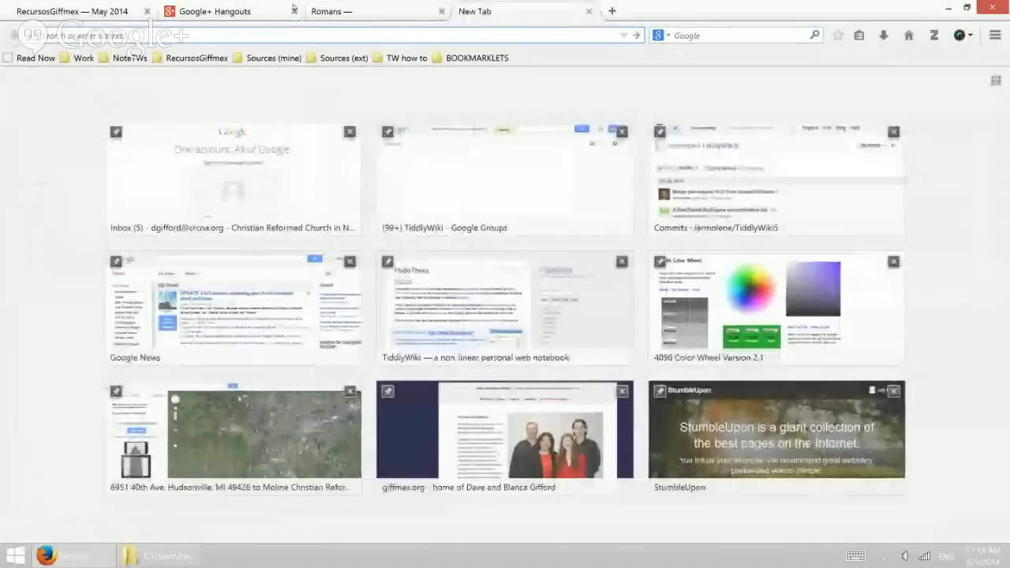
pyautogui.click(589, 11)
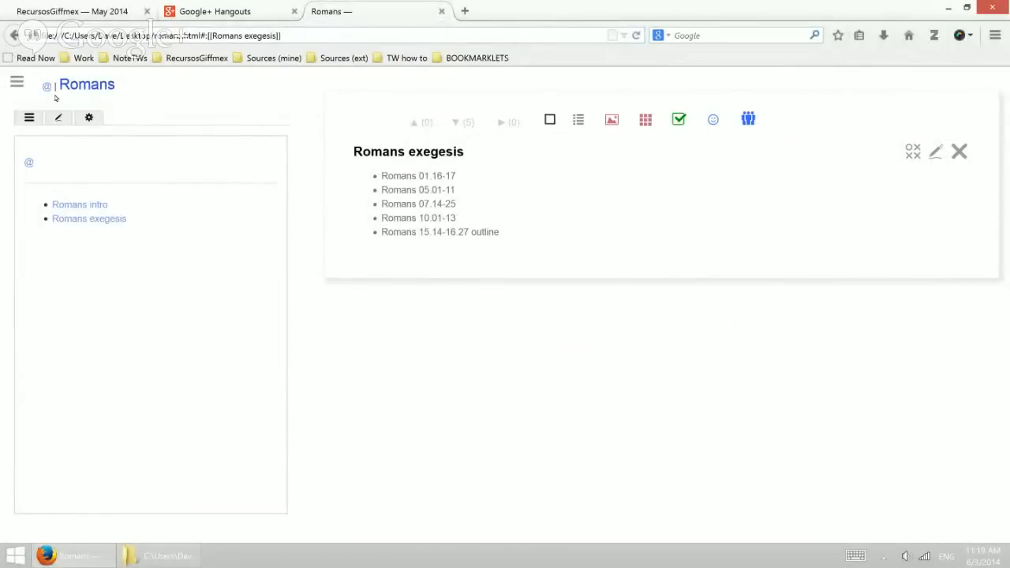
pyautogui.click(55, 9)
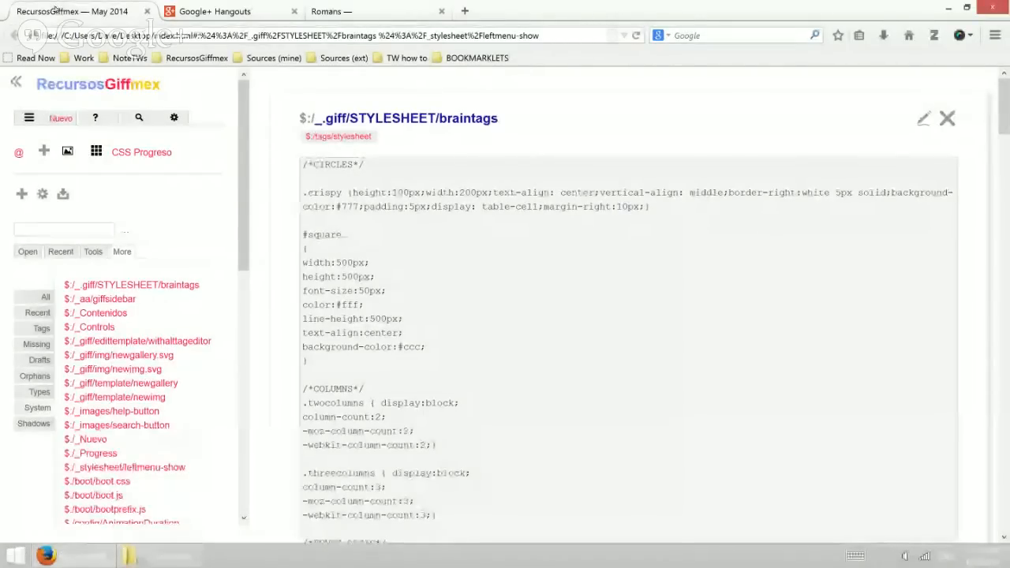
pyautogui.hotkey('alt', 'Left')
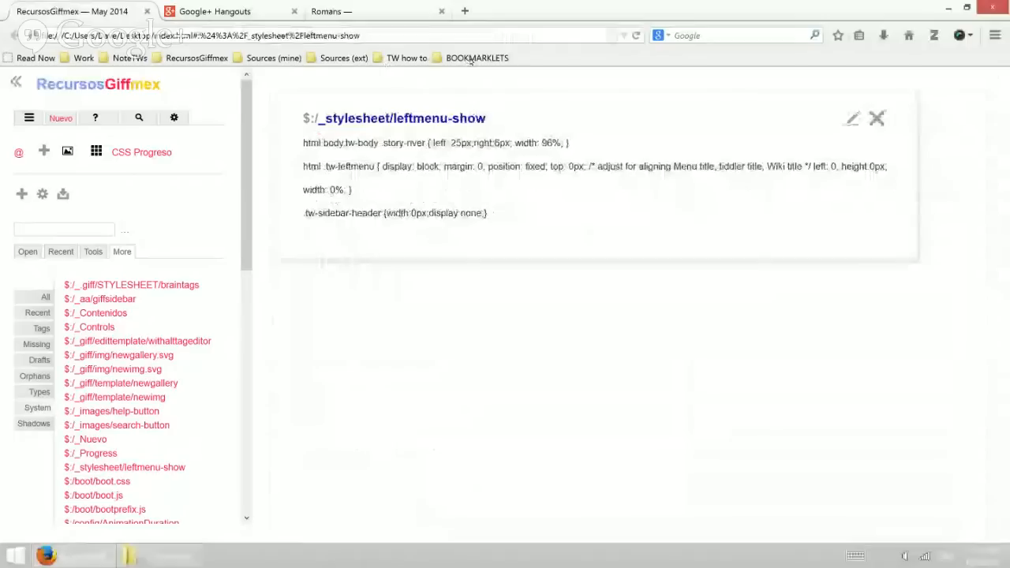
pyautogui.hotkey('alt', 'Left')
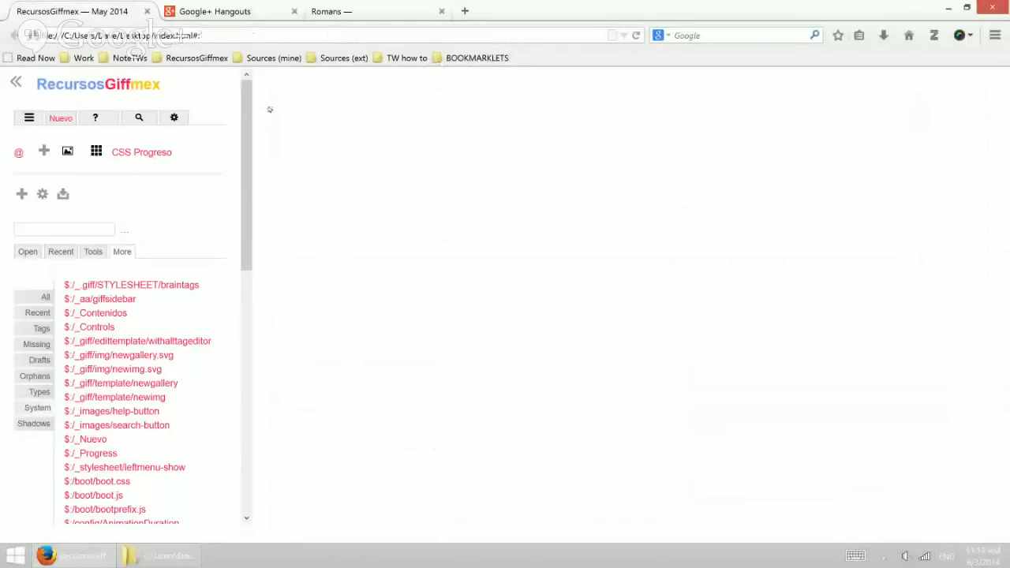
# Step: Hide and show the RecursosGiffmex side menu twice
pyautogui.click(16, 82)
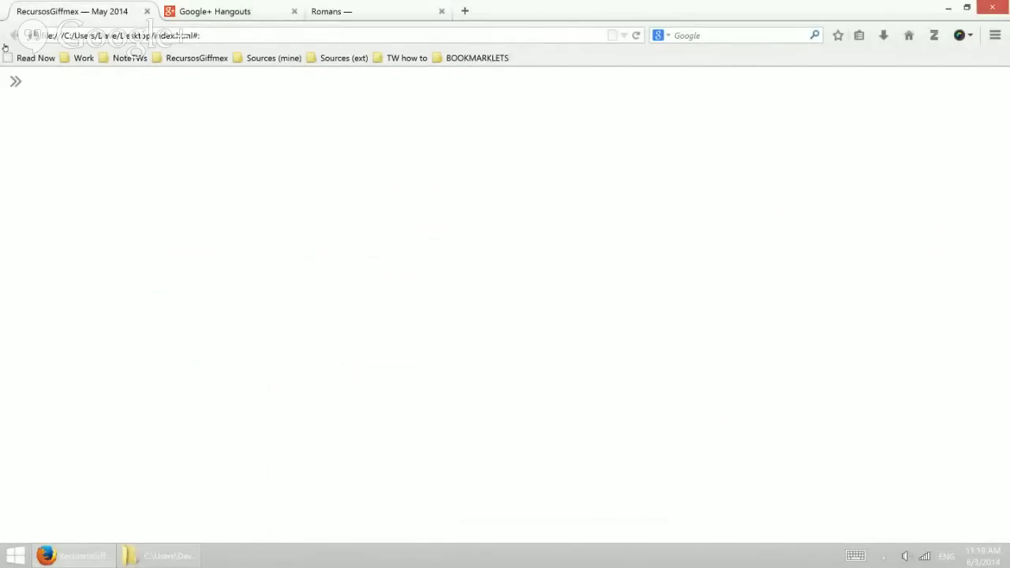
pyautogui.click(16, 82)
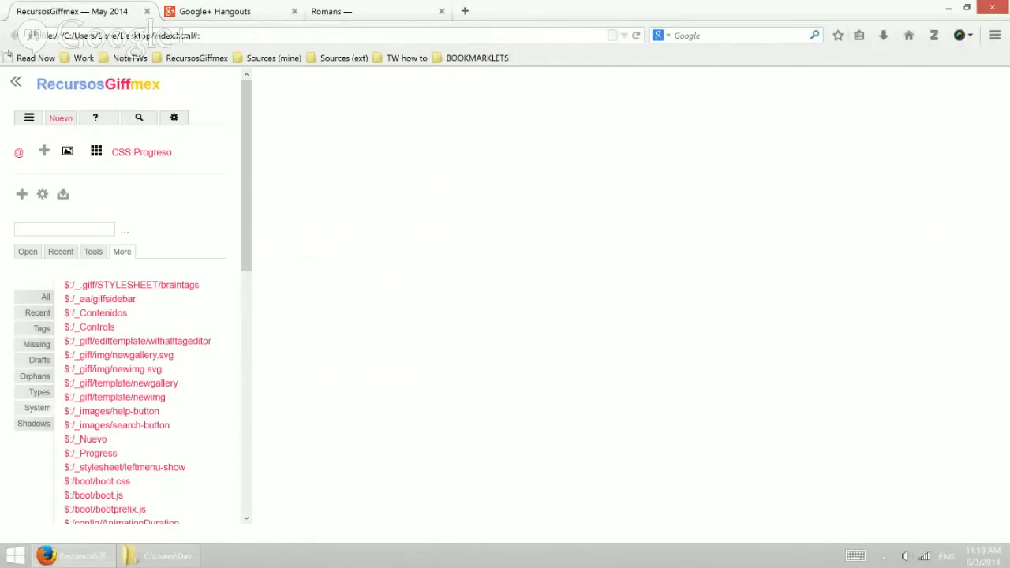
pyautogui.click(16, 82)
pyautogui.click(16, 82)
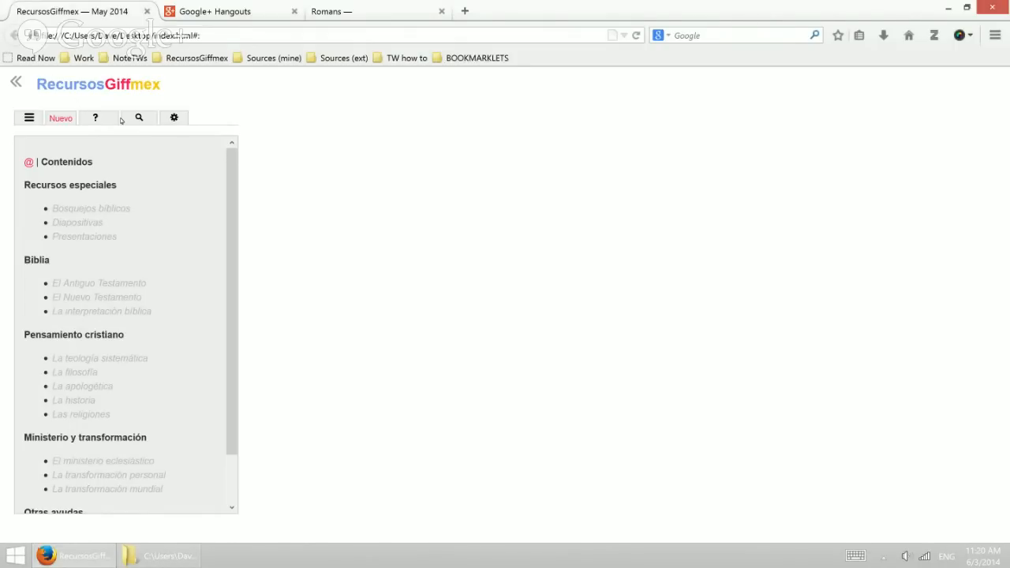
# Step: Look through the Contenidos list, view its source tiddler $:/_Contenidos, and close that tiddler
pyautogui.scroll(-2, 116, 195)
pyautogui.scroll(2, 116, 194)
pyautogui.click(28, 163)
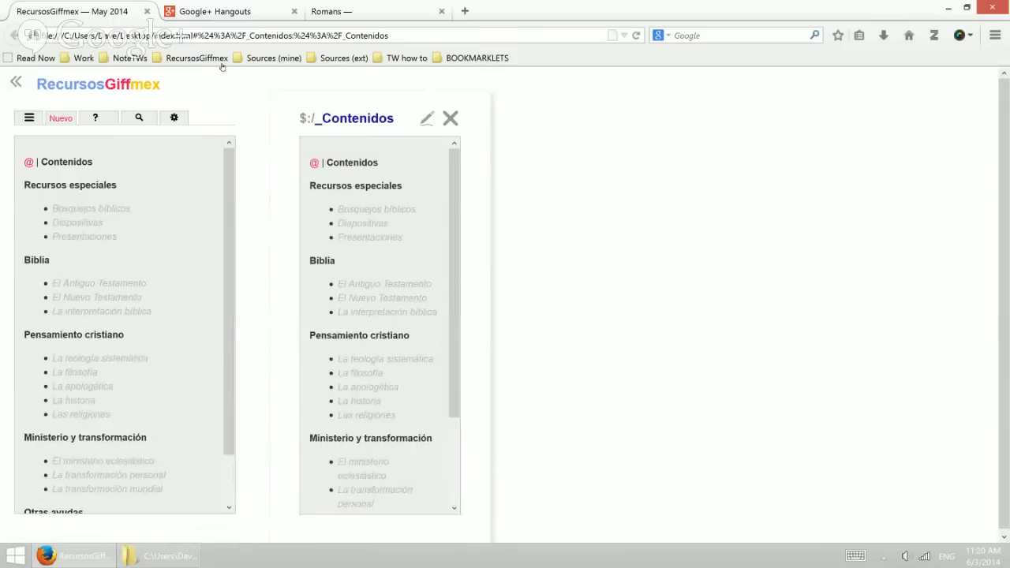
pyautogui.click(451, 119)
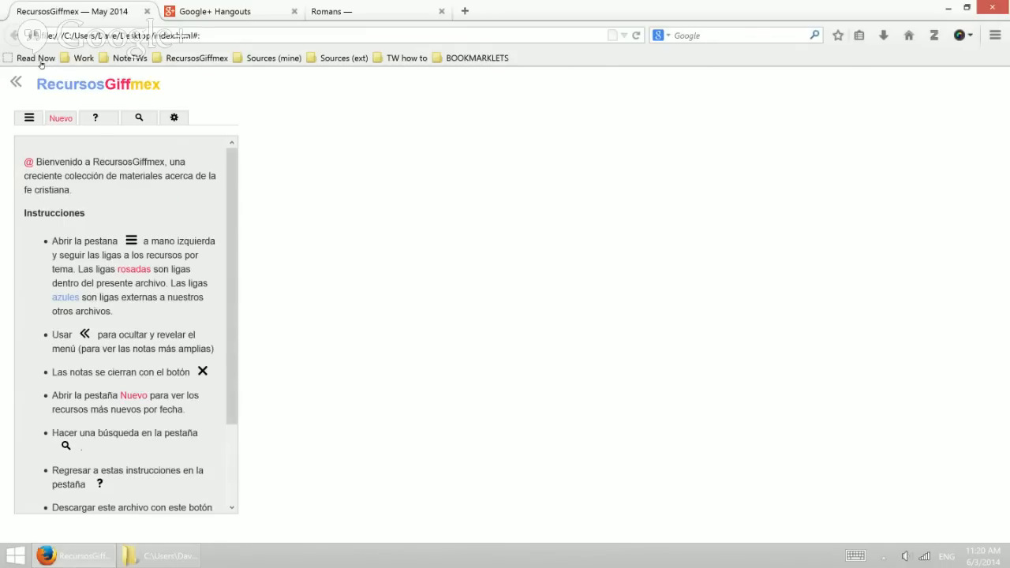
# Step: Open the tiddler "Bienvenido a RecursosGiffmex" from the help instructions and look through its text
pyautogui.click(13, 85)
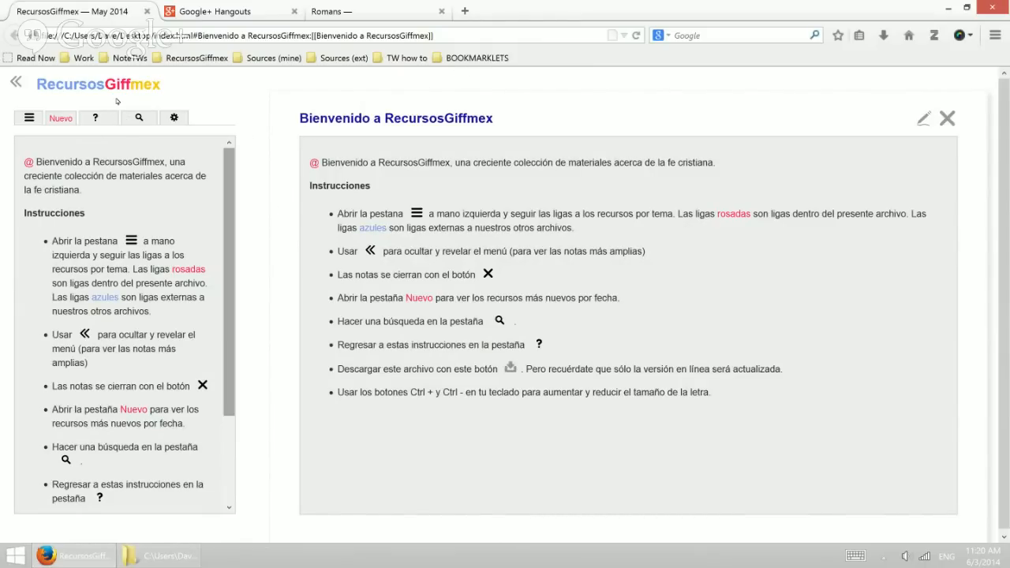
pyautogui.scroll(-2, 117, 132)
pyautogui.moveTo(229, 265); pyautogui.dragTo(227, 233)
pyautogui.moveTo(112, 116); pyautogui.dragTo(112, 85)
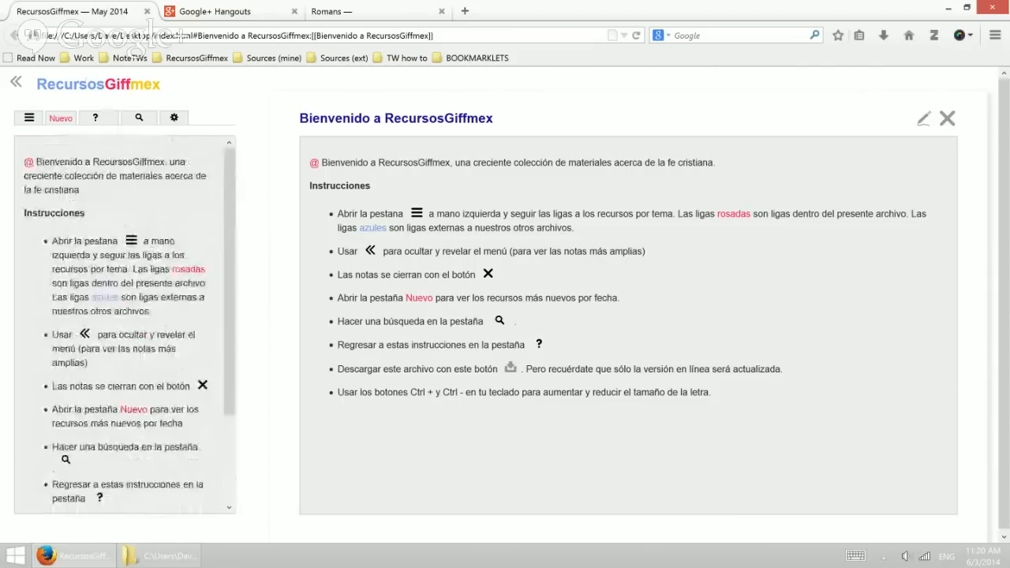
# Step: Examine the wikitext of the search tiddler $:/core/ui/AdvancedSearch/Standard in edit mode, and discard the draft
pyautogui.click(138, 118)
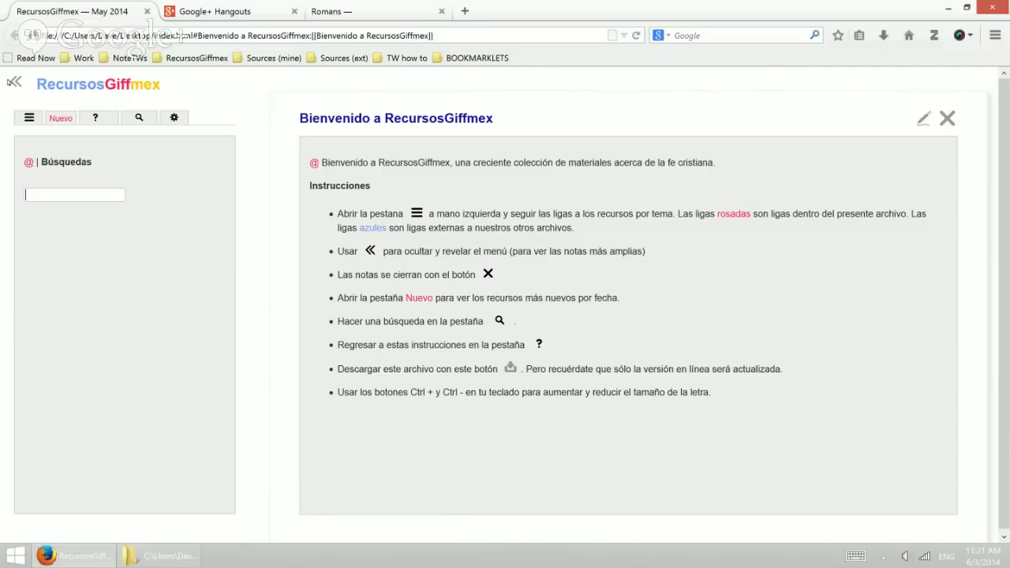
pyautogui.click(16, 82)
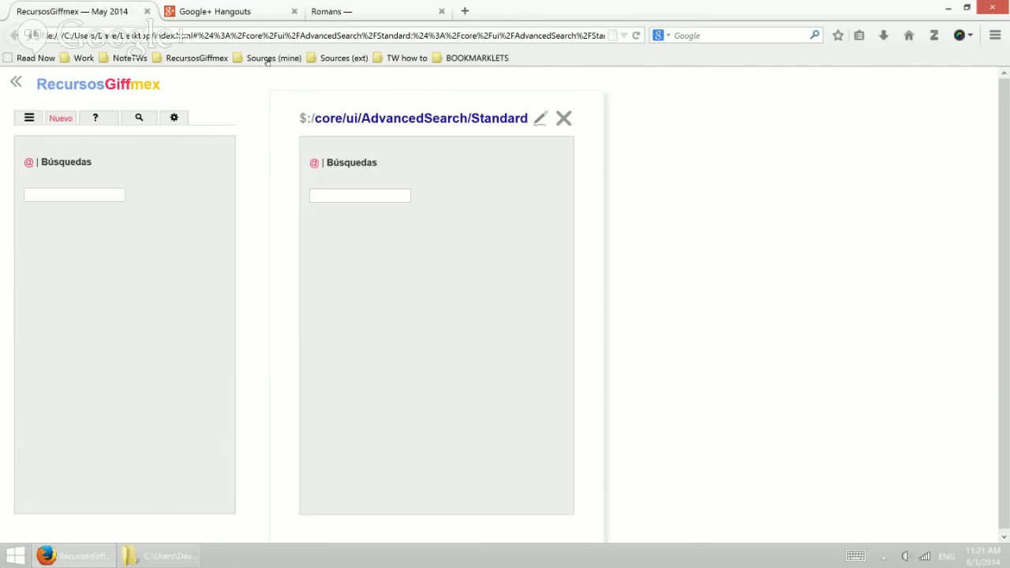
pyautogui.click(540, 119)
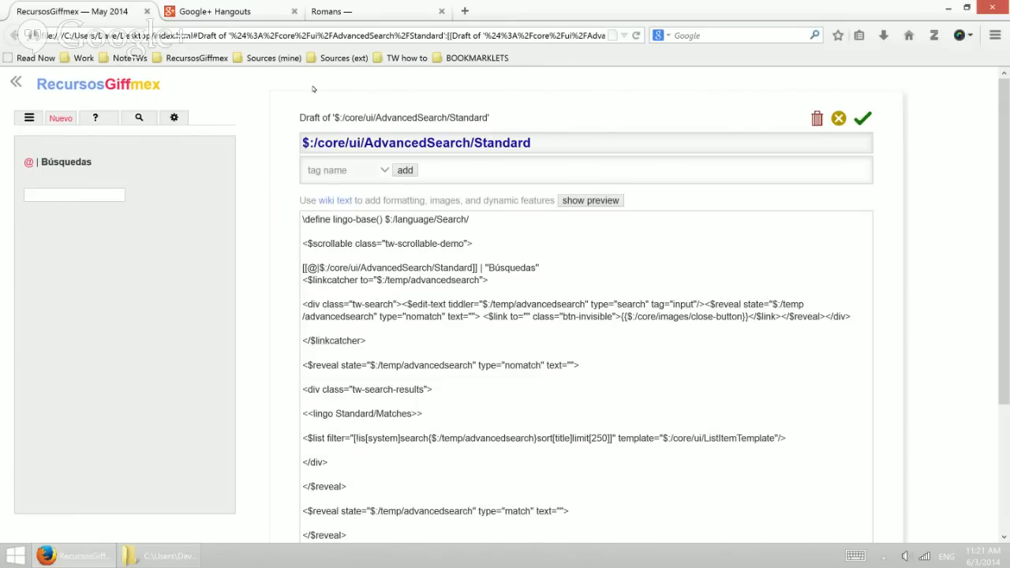
pyautogui.click(839, 119)
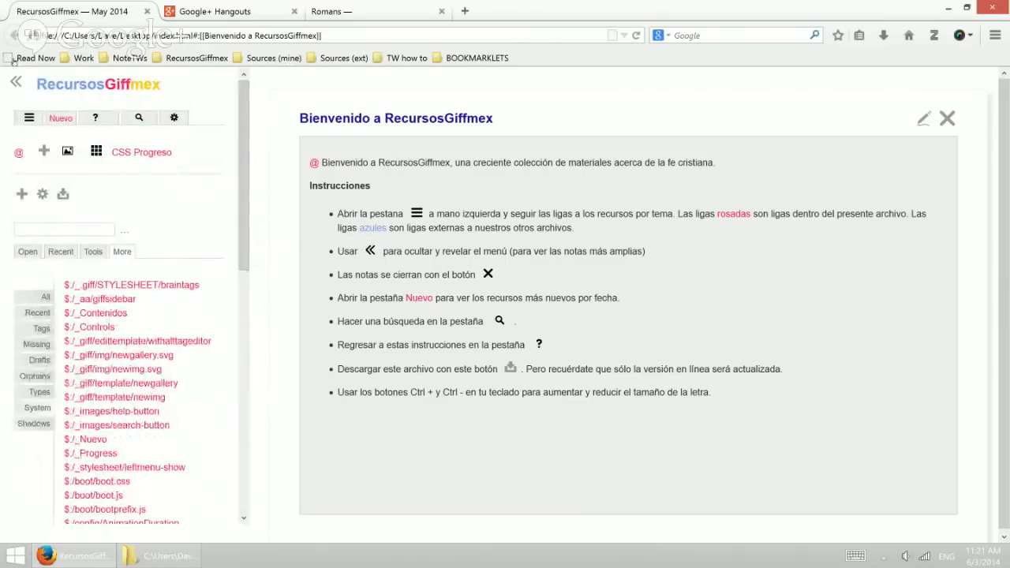
# Step: Create a plain new tiddler, open it for editing, and delete it
pyautogui.click(35, 154)
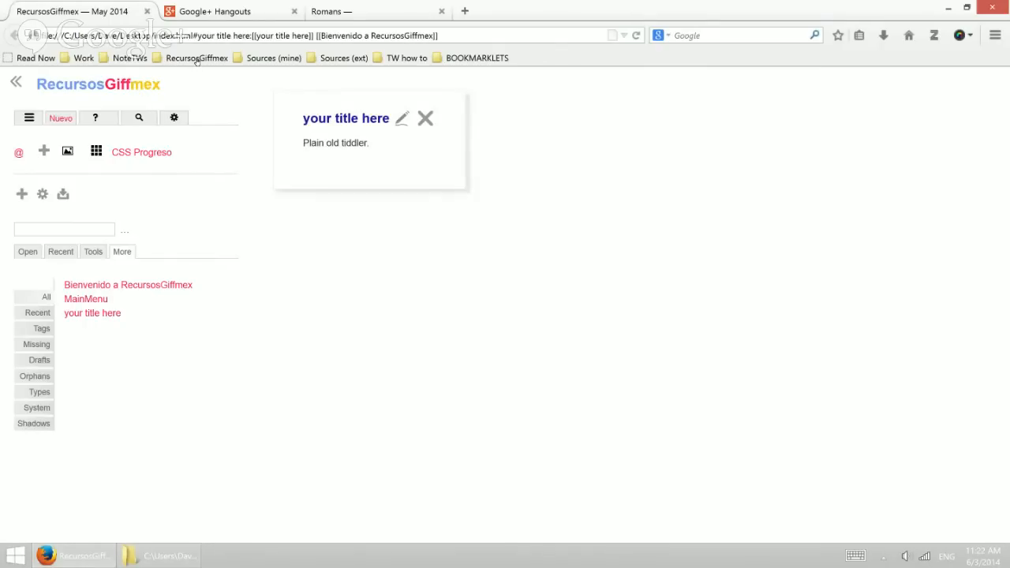
pyautogui.click(402, 118)
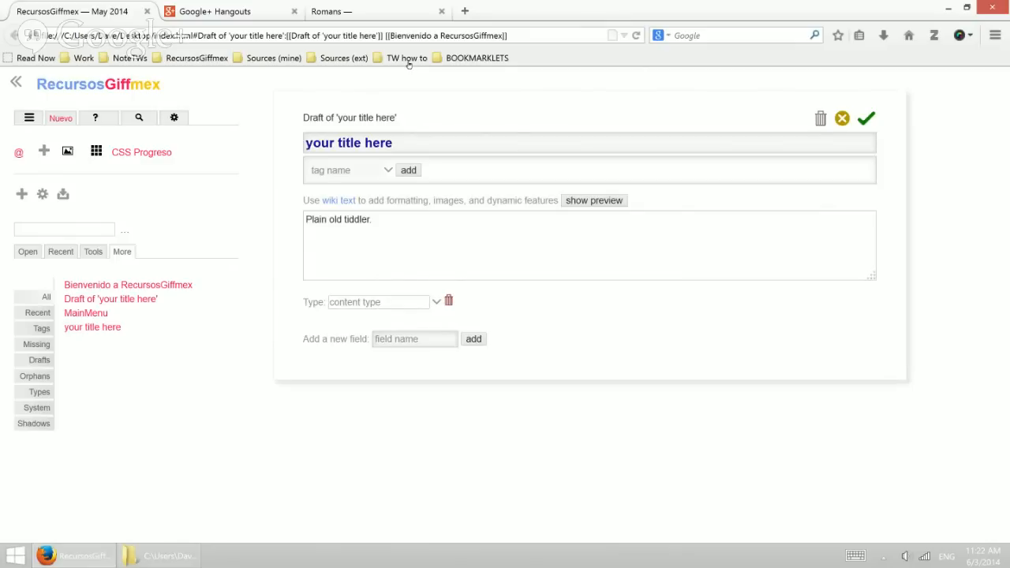
pyautogui.click(821, 119)
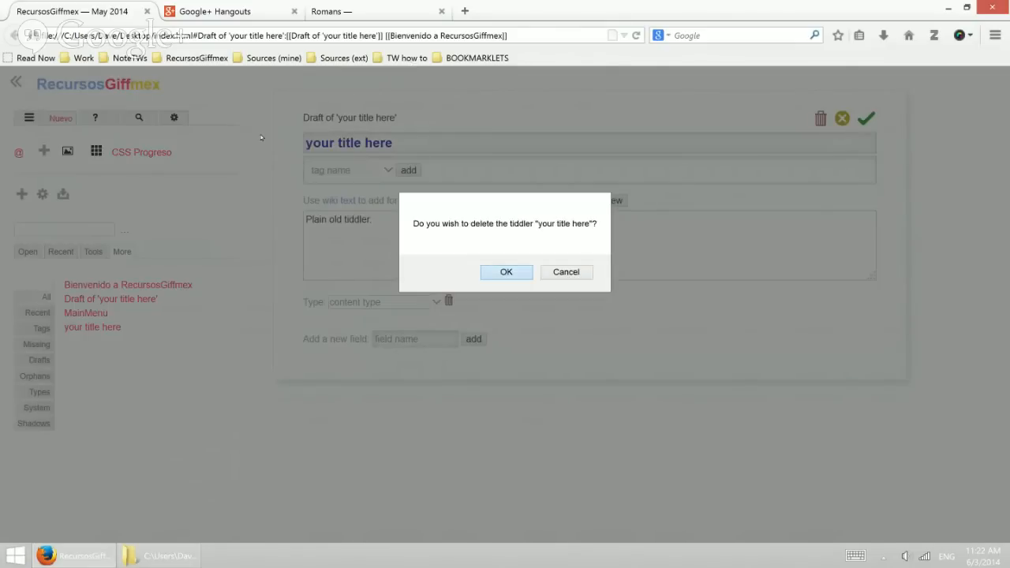
pyautogui.click(506, 272)
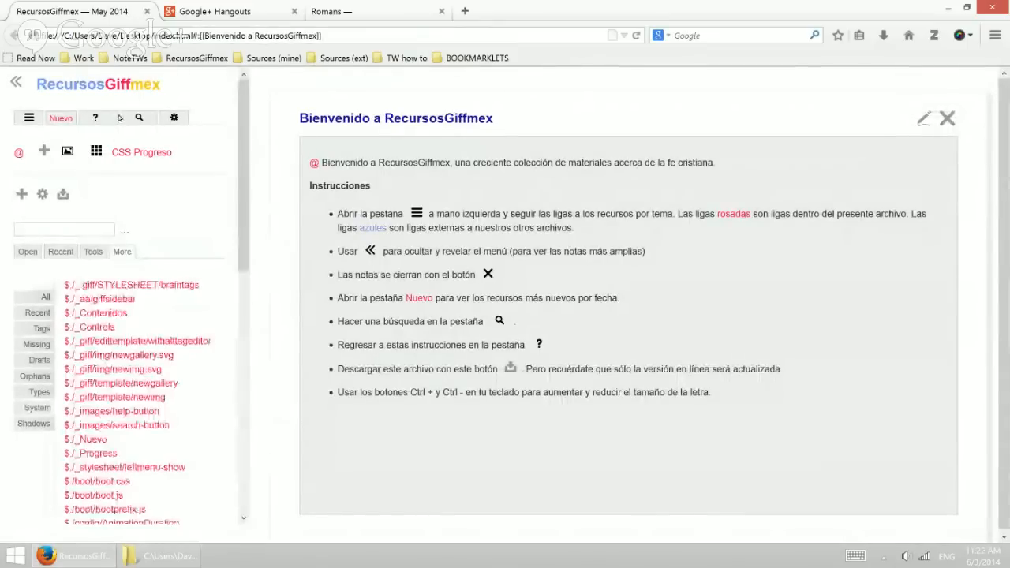
# Step: Open the system tiddler $:/SiteTitle and examine how the coloured RecursosGiffmex title is set up
pyautogui.scroll(-15, 119, 117)
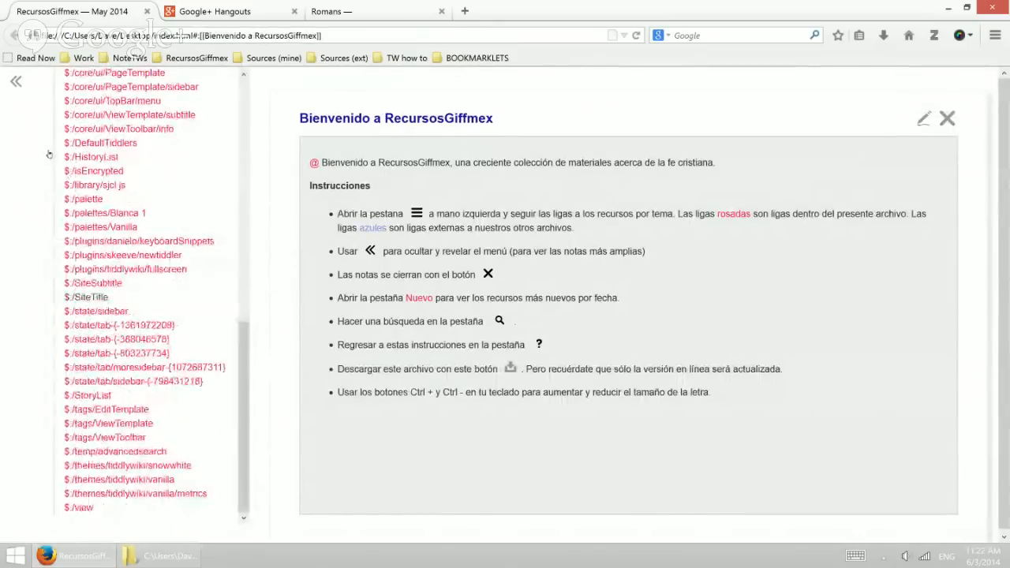
pyautogui.click(95, 298)
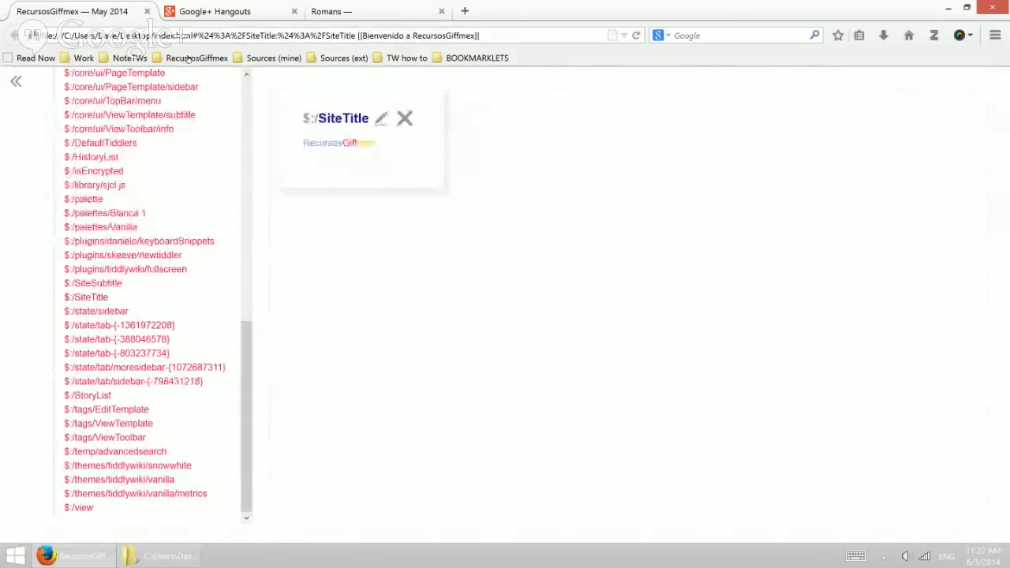
pyautogui.click(380, 117)
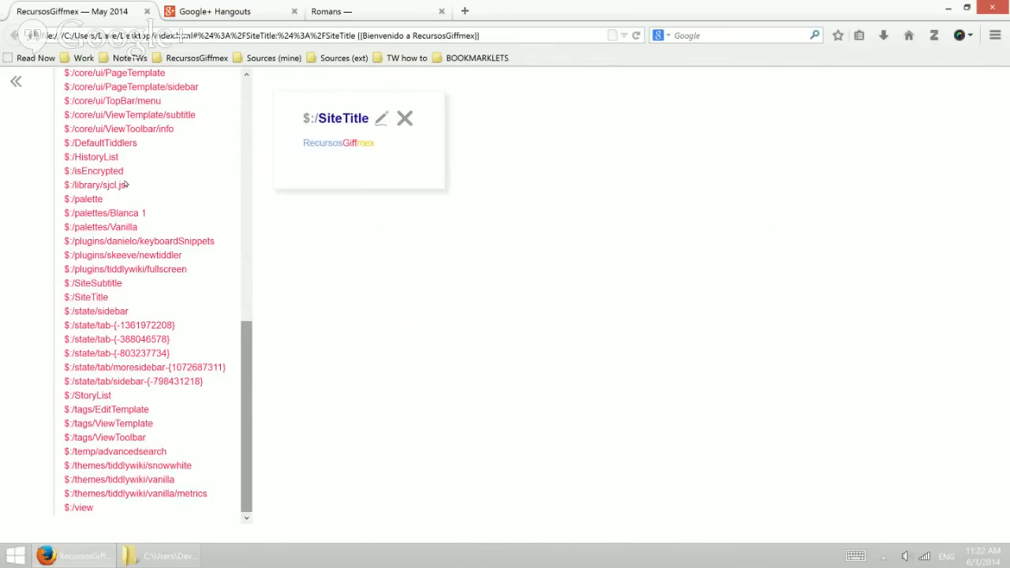
pyautogui.scroll(10, 125, 184)
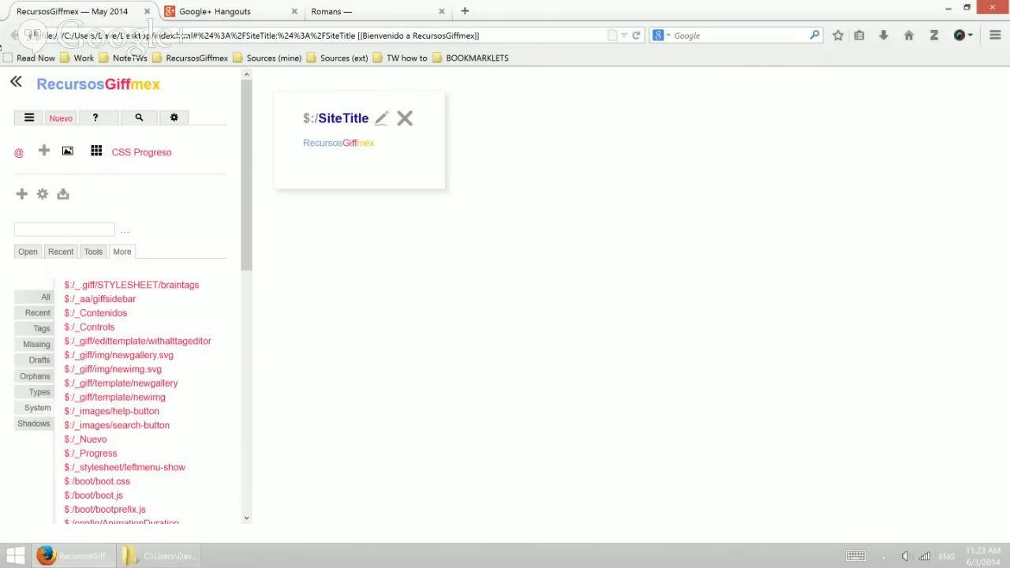
# Step: Show the Contenidos list in the side menu and switch to the Romans wiki
pyautogui.click(28, 118)
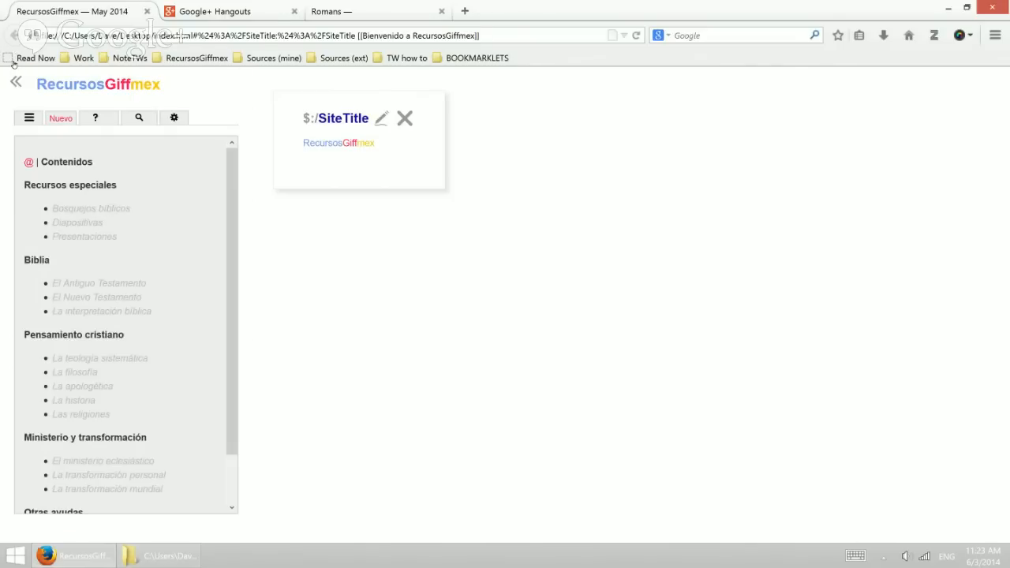
pyautogui.click(339, 11)
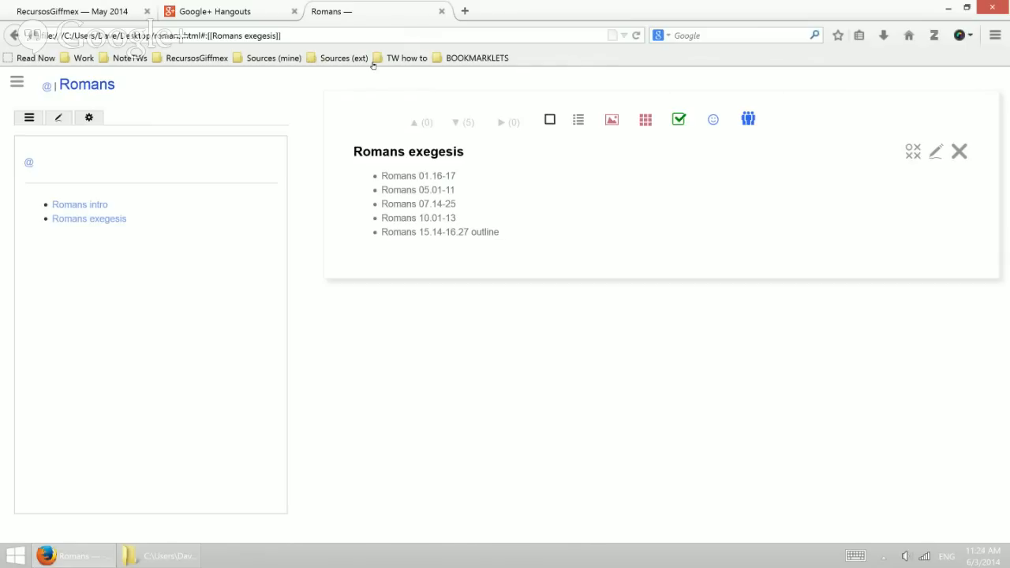
# Step: Create a contact-list tiddler tagged Romans exegesis from its template, save it, reopen it for editing, and delete it
pyautogui.click(748, 119)
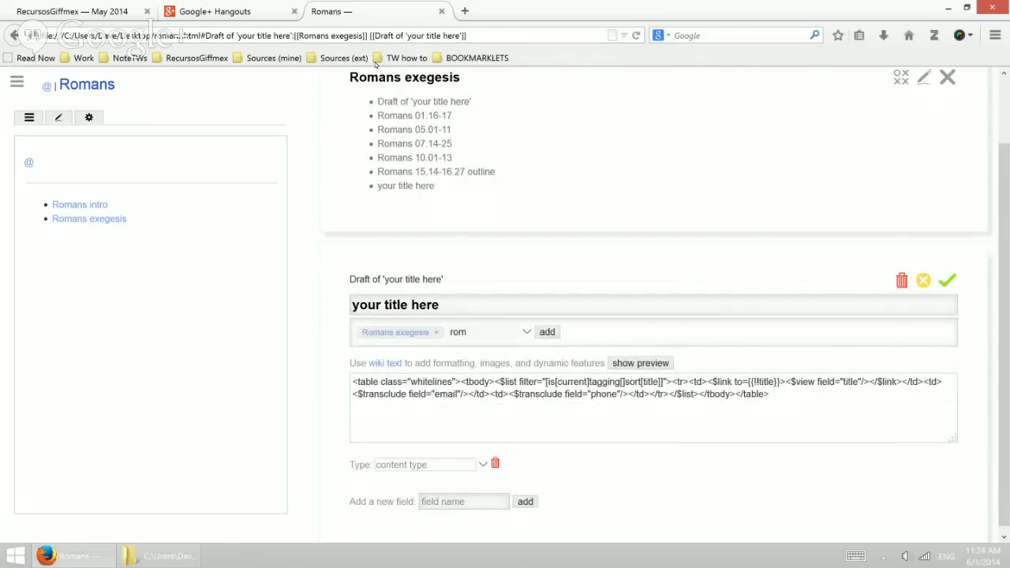
pyautogui.click(946, 281)
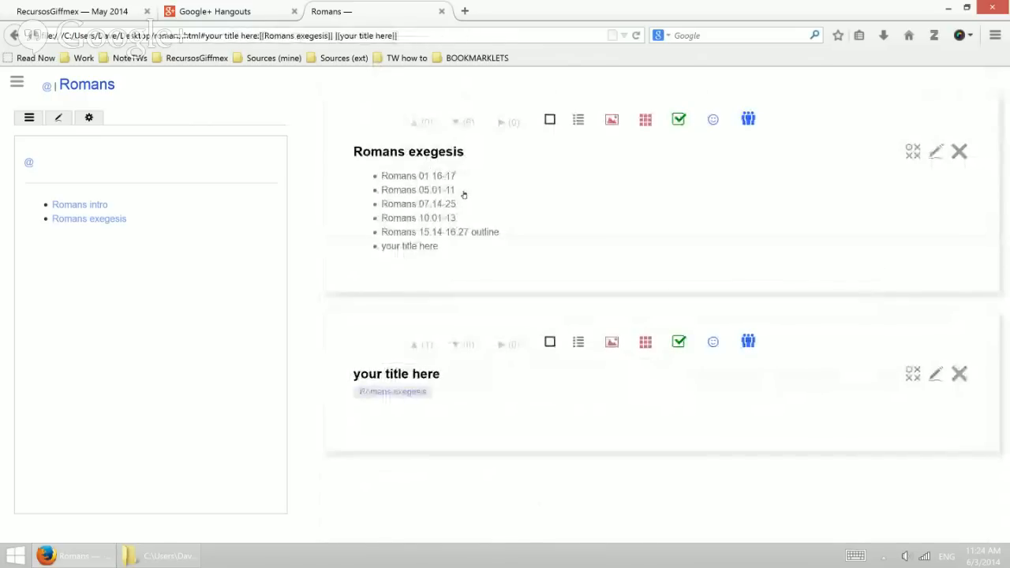
pyautogui.click(935, 373)
pyautogui.click(902, 280)
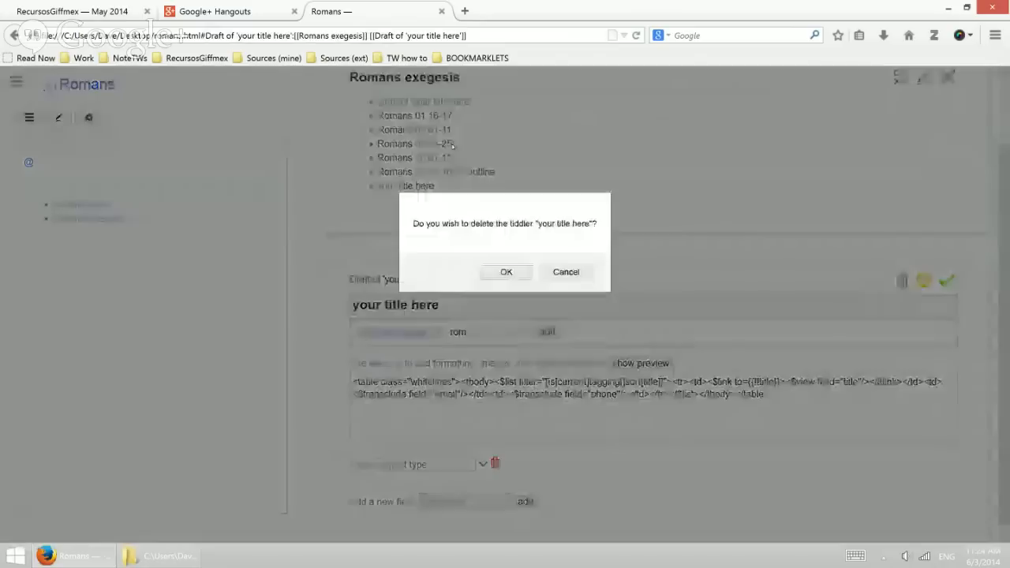
pyautogui.click(506, 272)
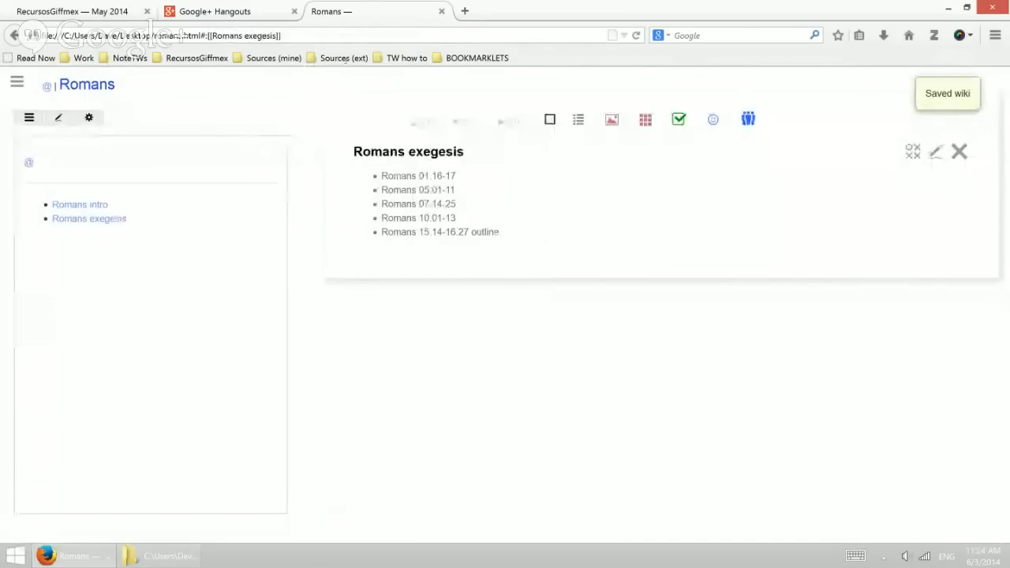
# Step: Create a contact-card draft with Phone, Email, Address and Notes from Romans exegesis, and switch to the Google+ Hangouts page
pyautogui.click(713, 120)
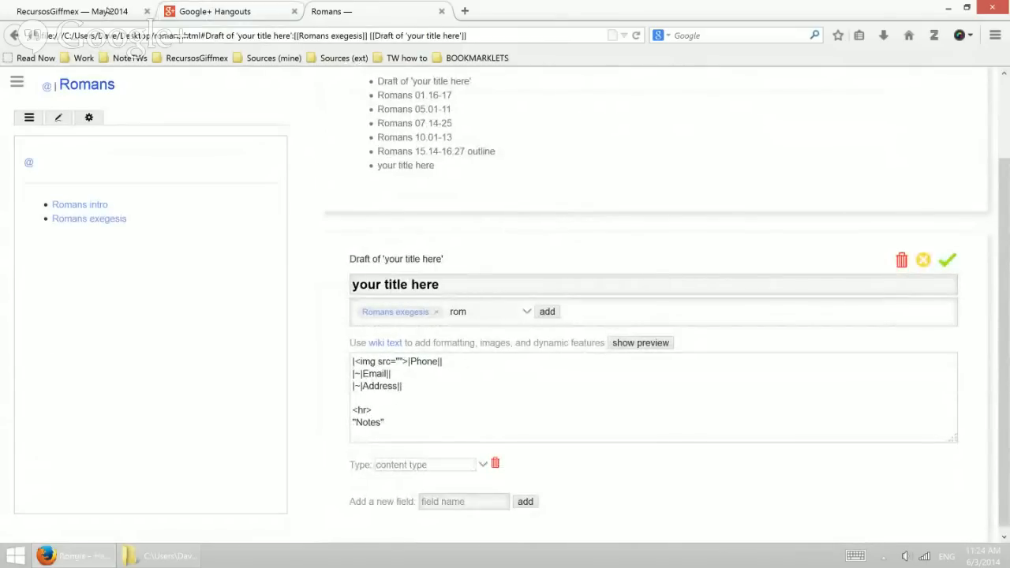
pyautogui.click(213, 11)
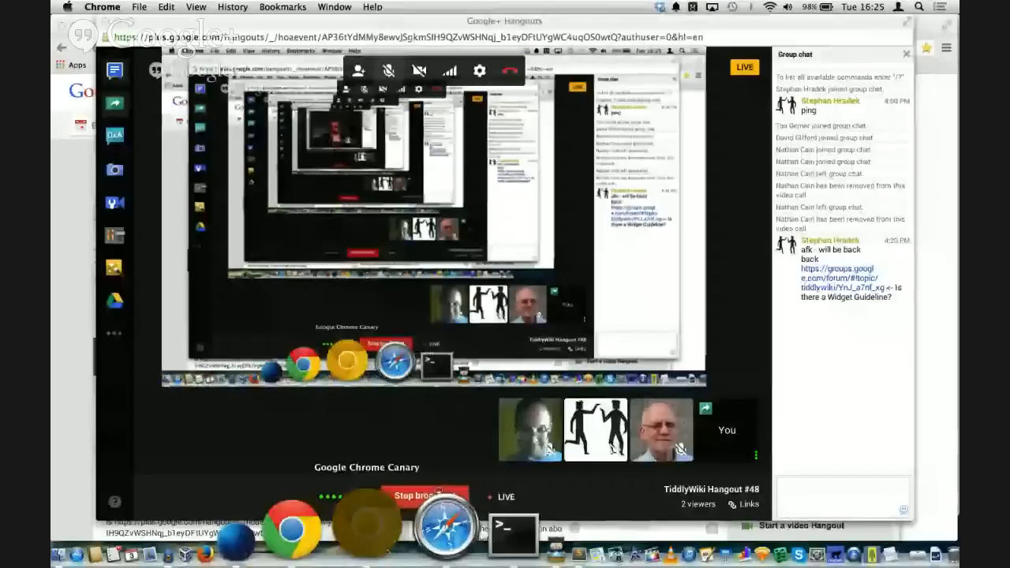
# Step: Switch to Chrome and open the JSXGraph Widget wiki at kpe.github.io/tw5-jsxgraph-widget in a new tab
pyautogui.click(401, 530)
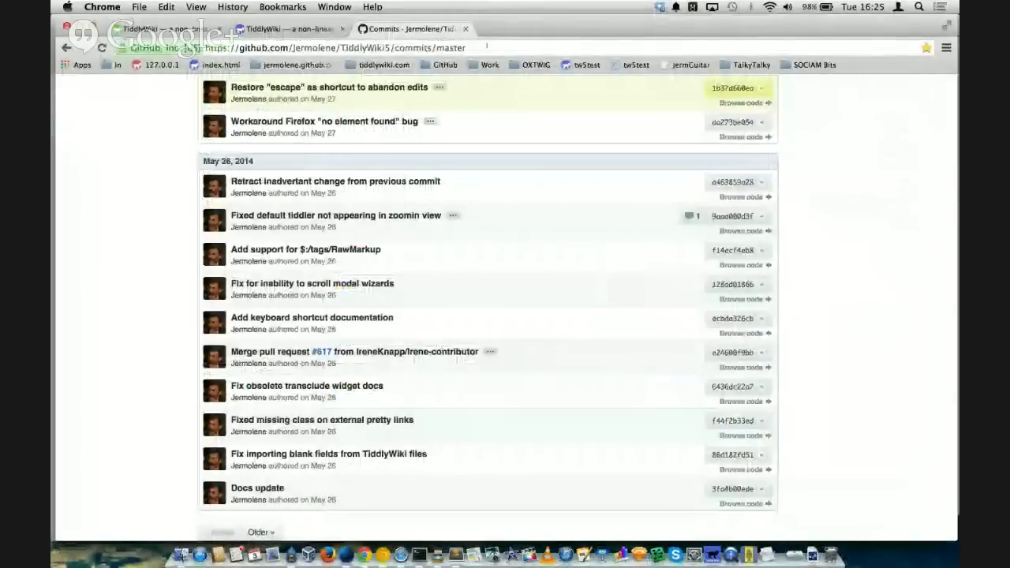
pyautogui.click(481, 29)
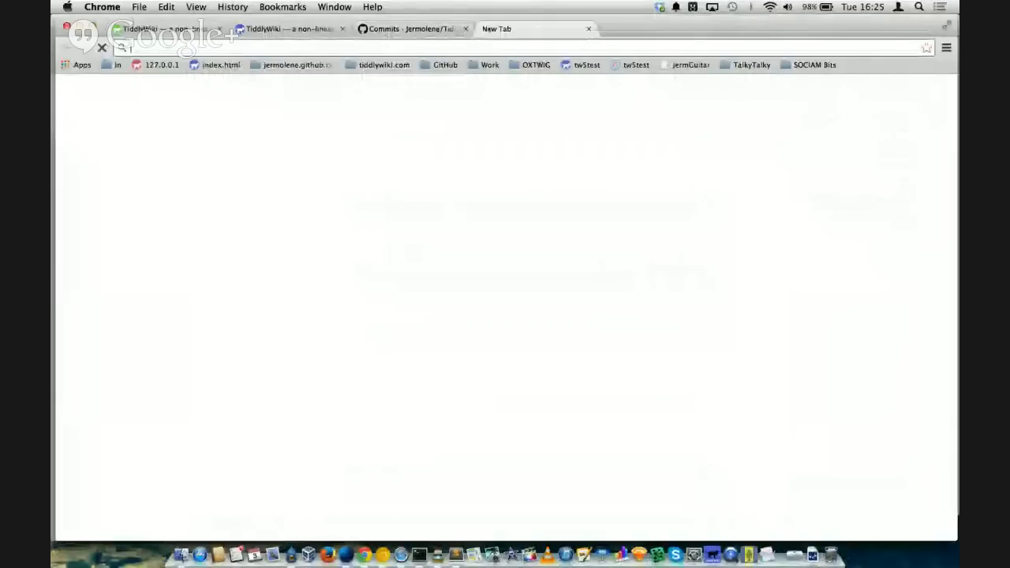
pyautogui.write('j')
pyautogui.press('BackSpace')
pyautogui.press('BackSpace')
pyautogui.write('e')
pyautogui.press('BackSpace')
pyautogui.write('kp')
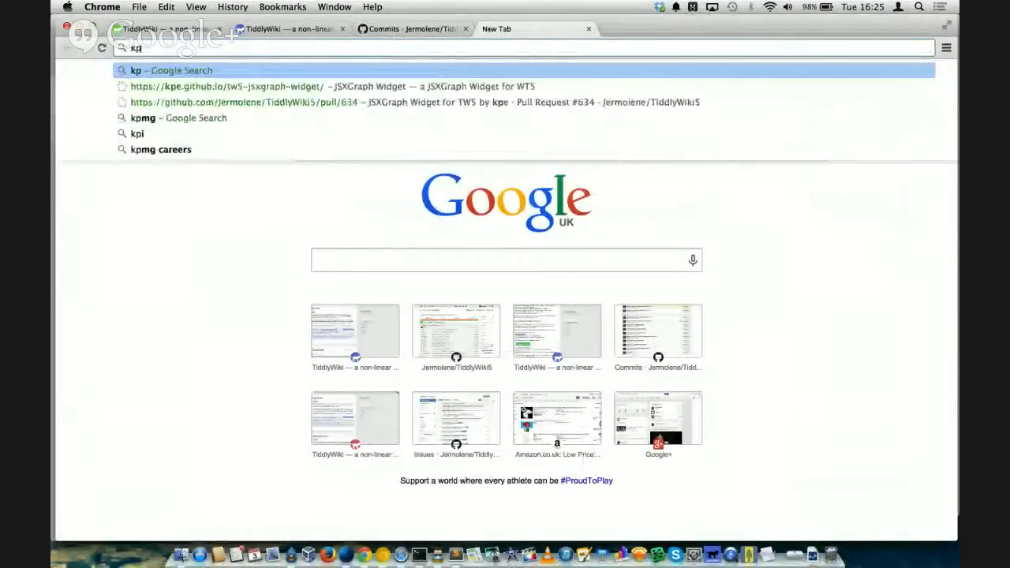
pyautogui.write('e')
pyautogui.press('Return')
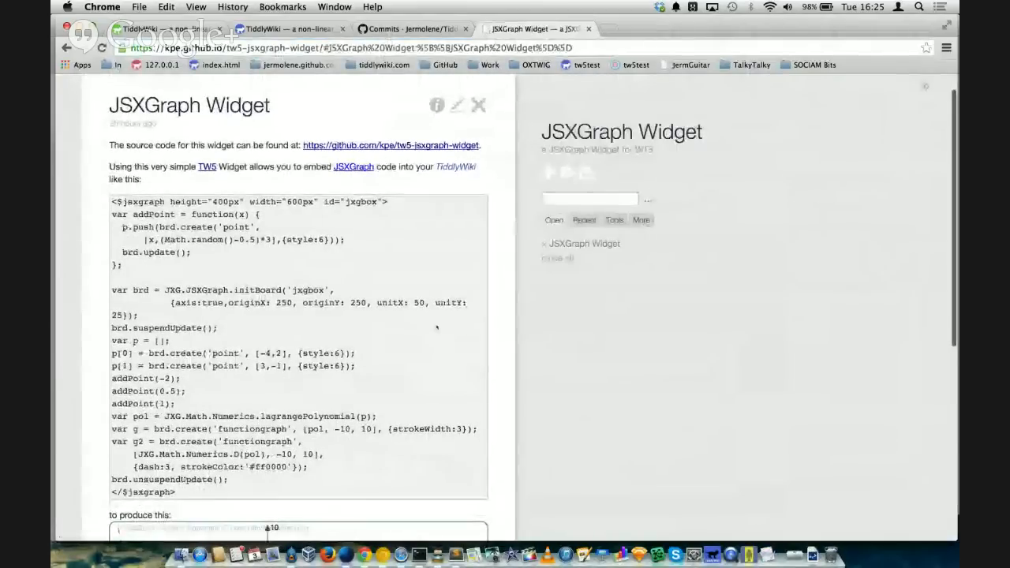
# Step: Look through the JSXGraph Widget example code and reshape the plotted curve by moving points C, D, B and E
pyautogui.scroll(-1, 436, 327)
pyautogui.scroll(1, 436, 327)
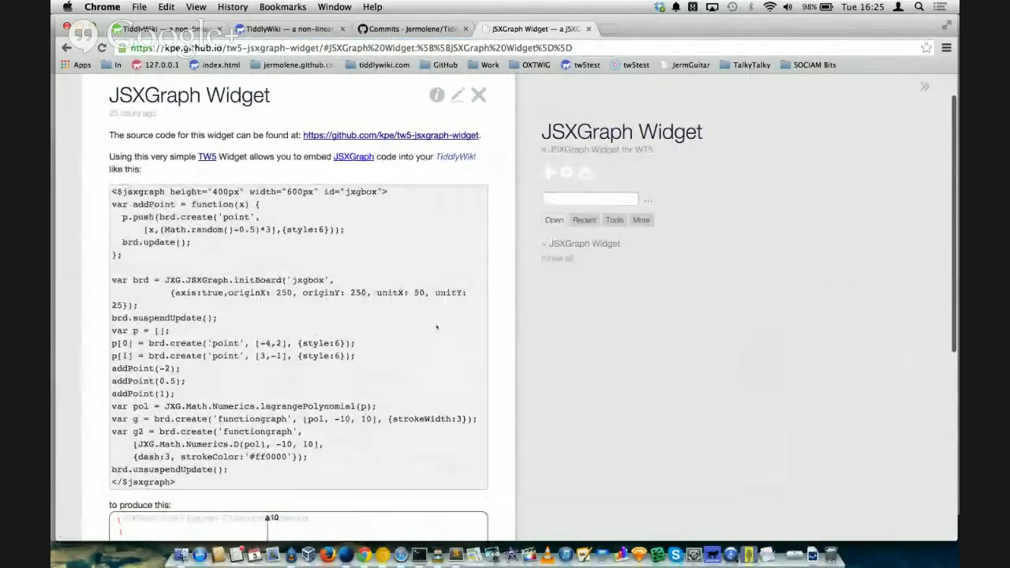
pyautogui.scroll(-3, 466, 307)
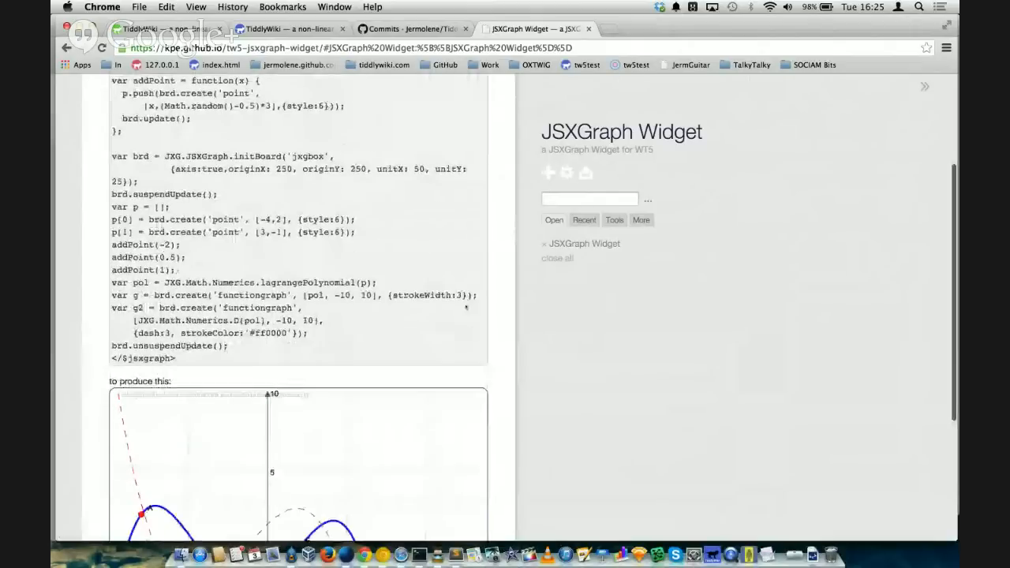
pyautogui.scroll(-3, 506, 426)
pyautogui.scroll(-1, 506, 426)
pyautogui.scroll(1, 506, 426)
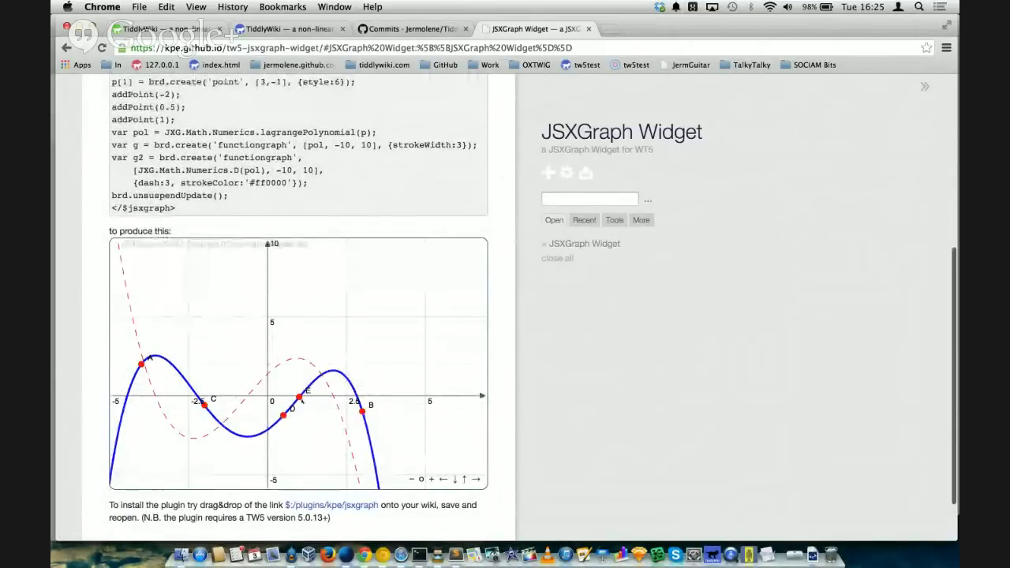
pyautogui.moveTo(204, 405); pyautogui.dragTo(221, 335)
pyautogui.moveTo(283, 416); pyautogui.dragTo(265, 372)
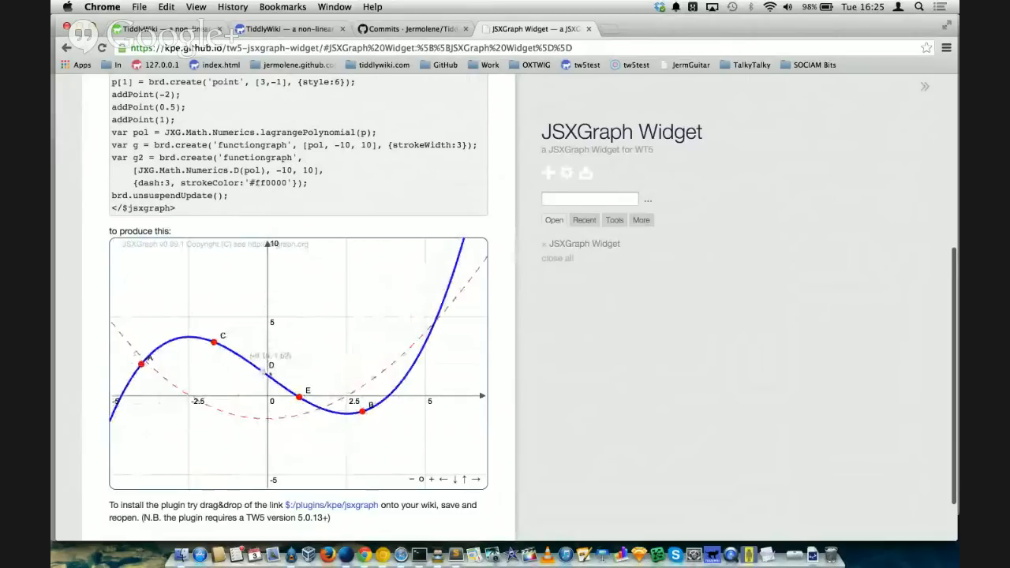
pyautogui.moveTo(363, 411); pyautogui.dragTo(430, 432)
pyautogui.moveTo(300, 400); pyautogui.dragTo(339, 338)
pyautogui.moveTo(263, 374); pyautogui.dragTo(279, 403)
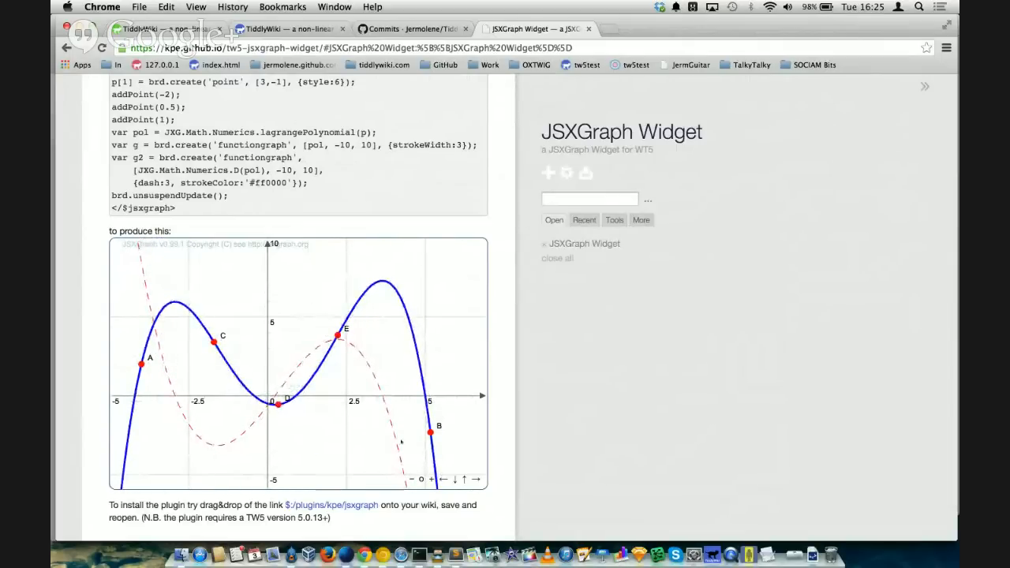
# Step: Open the JSXGraph library's website in a new tab from the link in the widget description, and switch to it
pyautogui.scroll(5, 396, 191)
pyautogui.scroll(3, 397, 191)
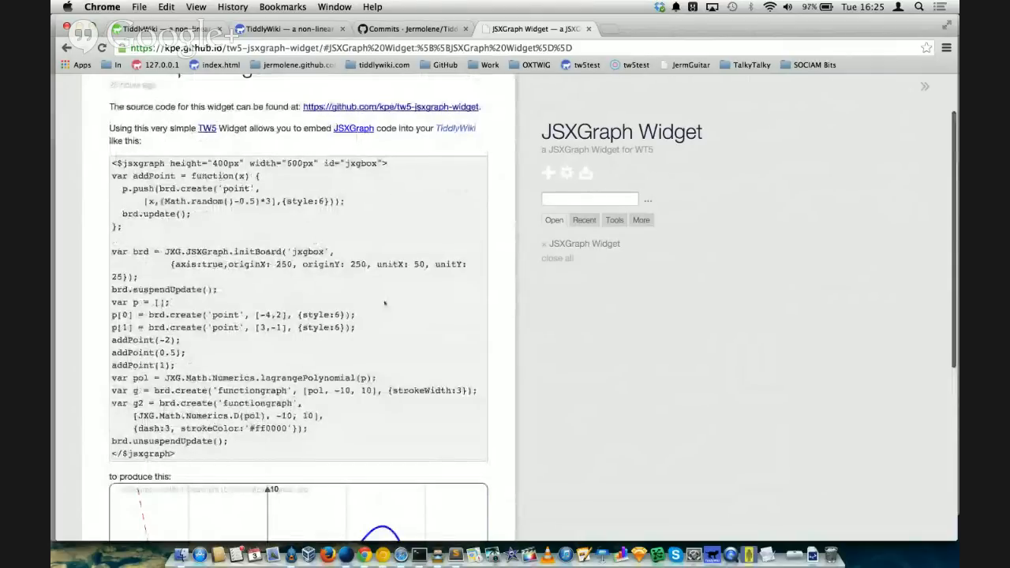
pyautogui.scroll(1, 382, 305)
pyautogui.keyDown('super'); pyautogui.click(418, 120); pyautogui.keyUp('super')
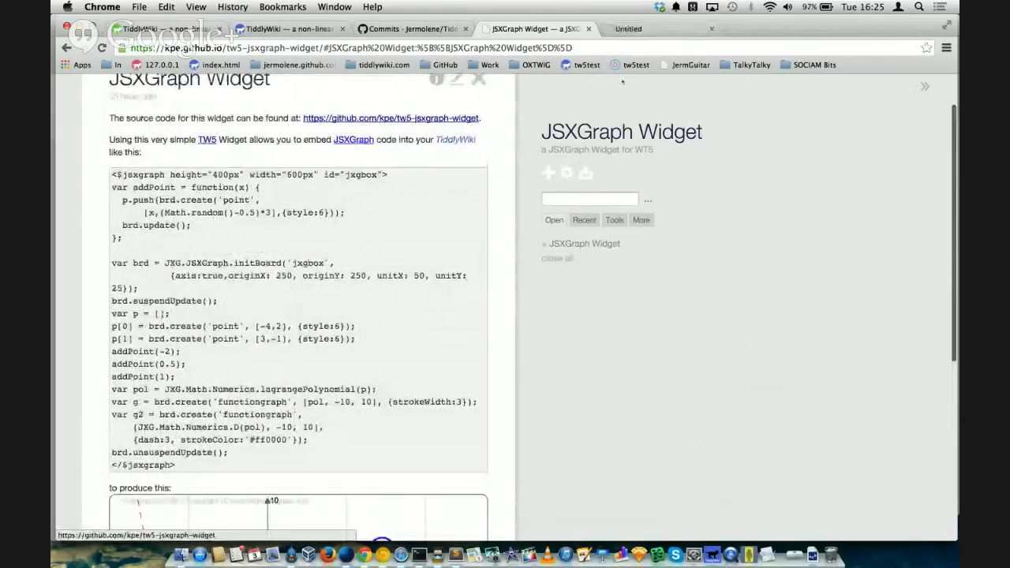
pyautogui.click(628, 28)
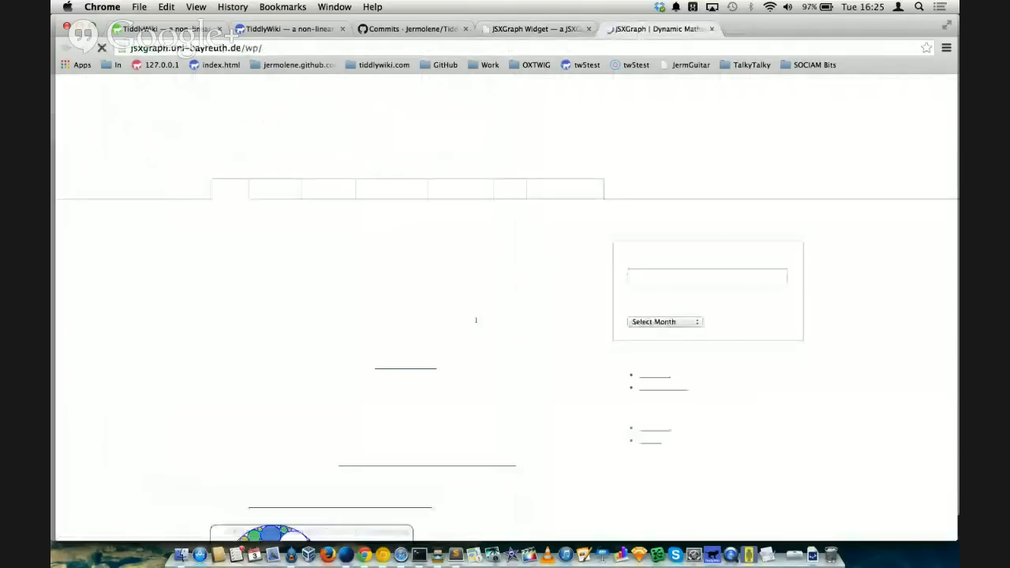
# Step: Look through the JSXGraph home page and move the circle demo's red point toward the centre of the enclosing circle
pyautogui.scroll(-2, 484, 359)
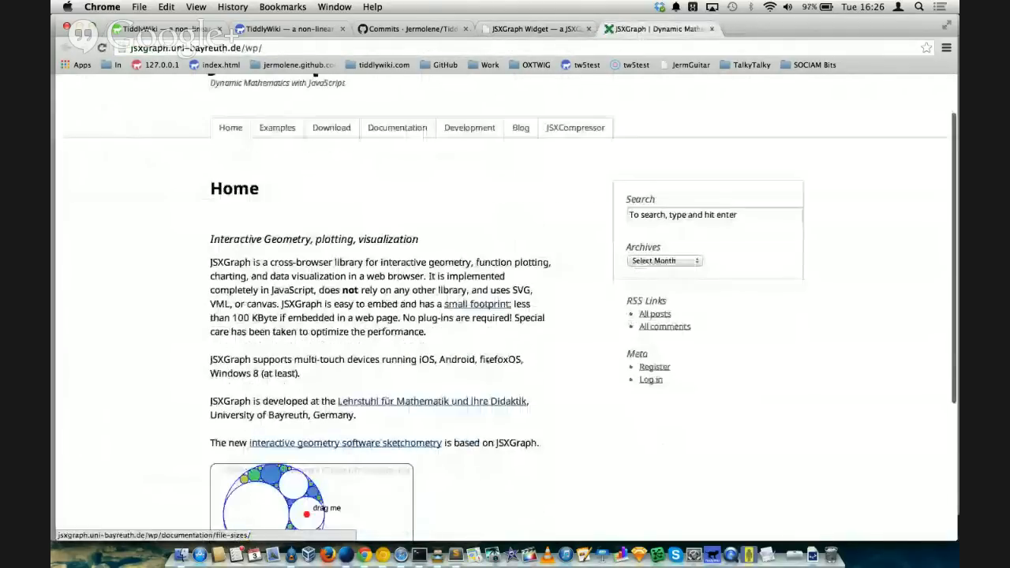
pyautogui.scroll(-6, 483, 359)
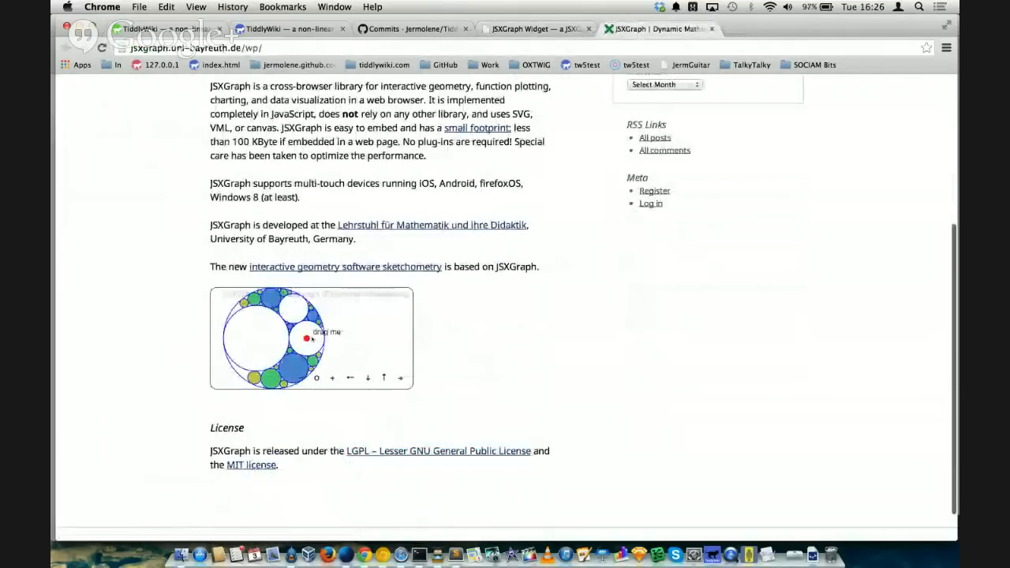
pyautogui.moveTo(308, 340)
pyautogui.mouseDown()
pyautogui.moveTo(324, 338)
pyautogui.moveTo(305, 333)
pyautogui.moveTo(295, 345)
pyautogui.mouseUp()
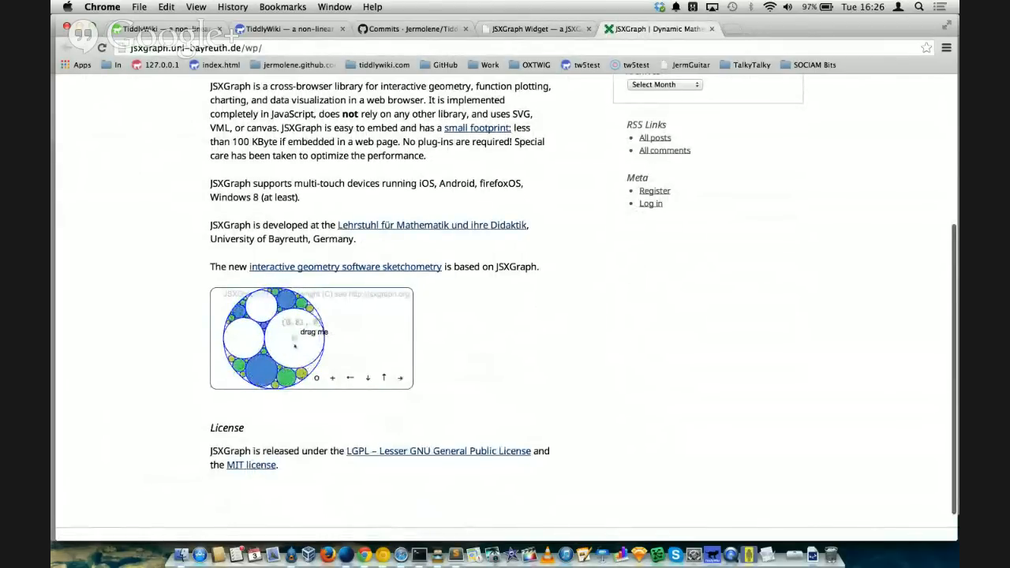
pyautogui.scroll(-1, 479, 338)
pyautogui.scroll(1, 478, 338)
pyautogui.scroll(1, 478, 337)
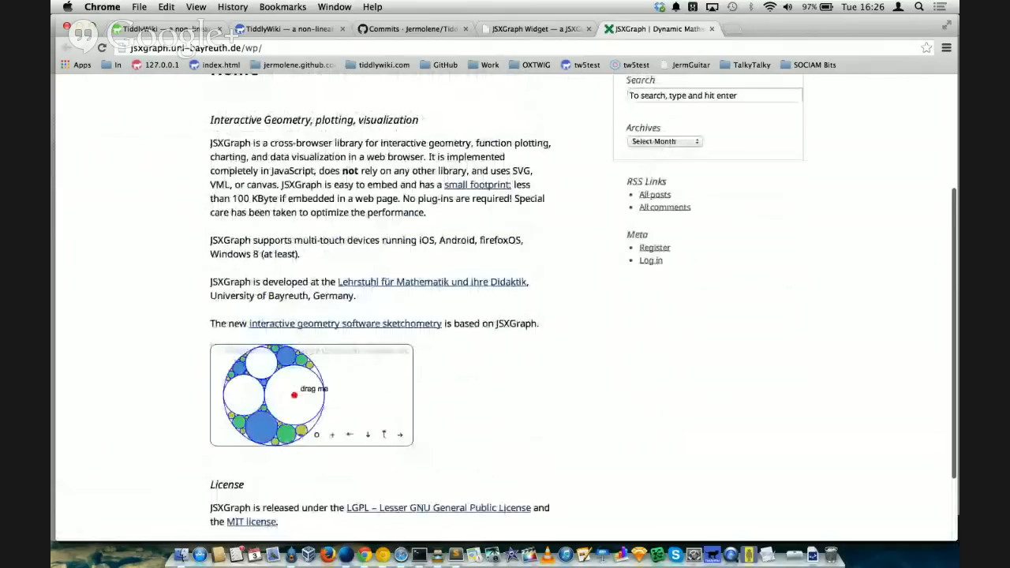
pyautogui.moveTo(294, 394); pyautogui.dragTo(282, 395)
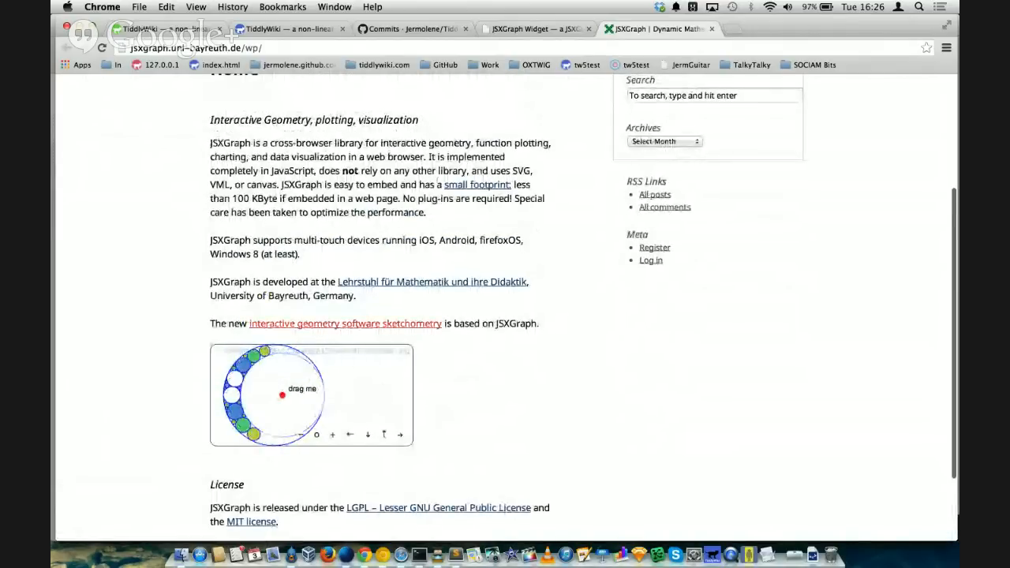
# Step: Return to the JSXGraph Widget page, highlight the JavaScript code inside the $jsxgraph element, and compare it with the graph
pyautogui.click(530, 30)
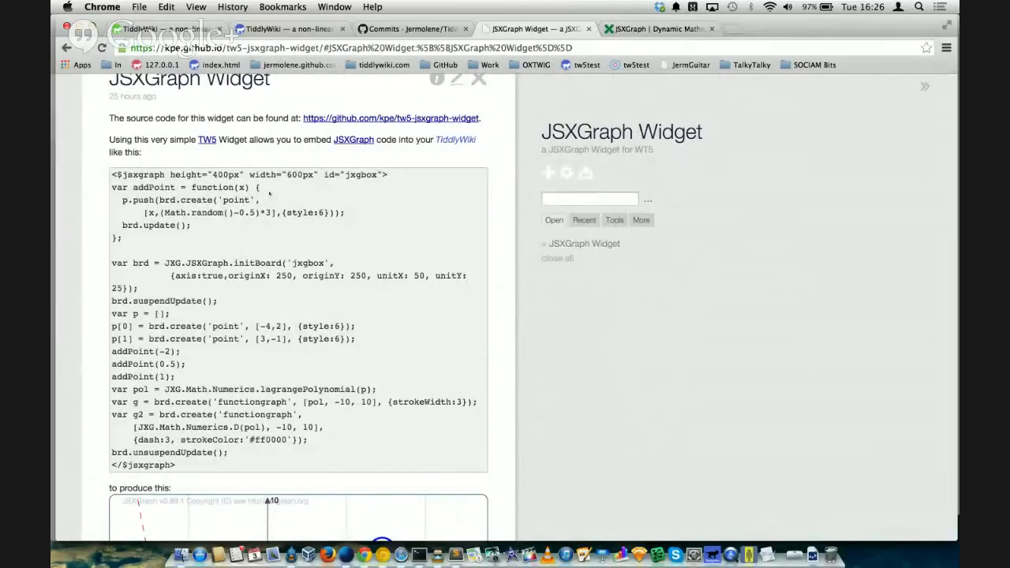
pyautogui.moveTo(112, 174); pyautogui.dragTo(350, 456)
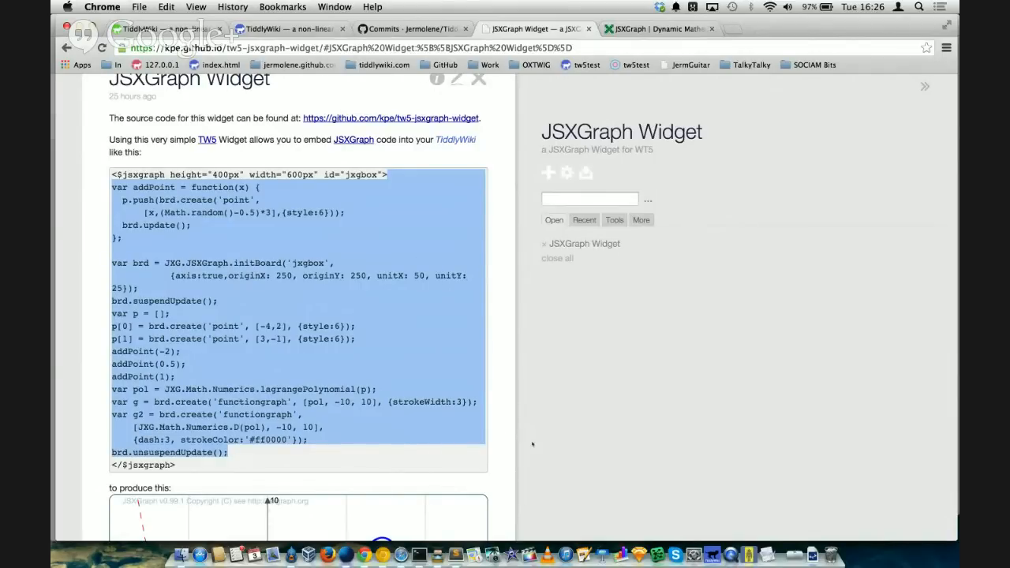
pyautogui.scroll(-1, 533, 444)
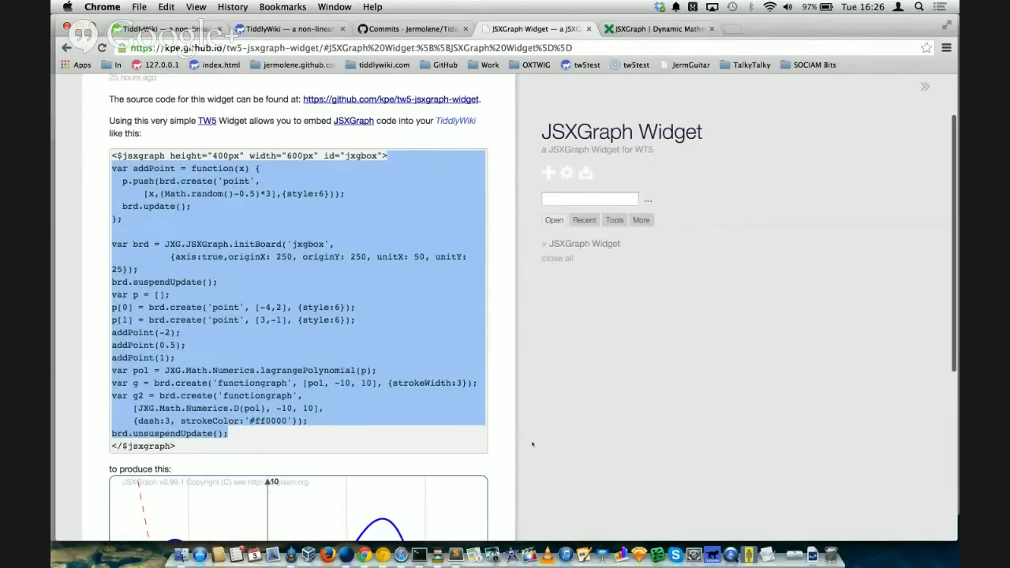
pyautogui.scroll(-2, 533, 445)
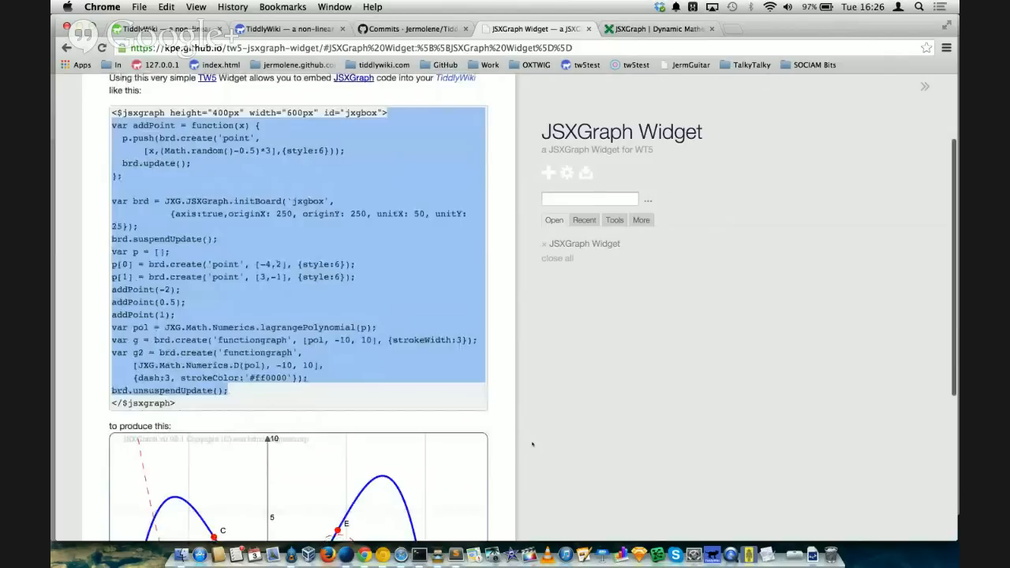
pyautogui.scroll(-1, 532, 444)
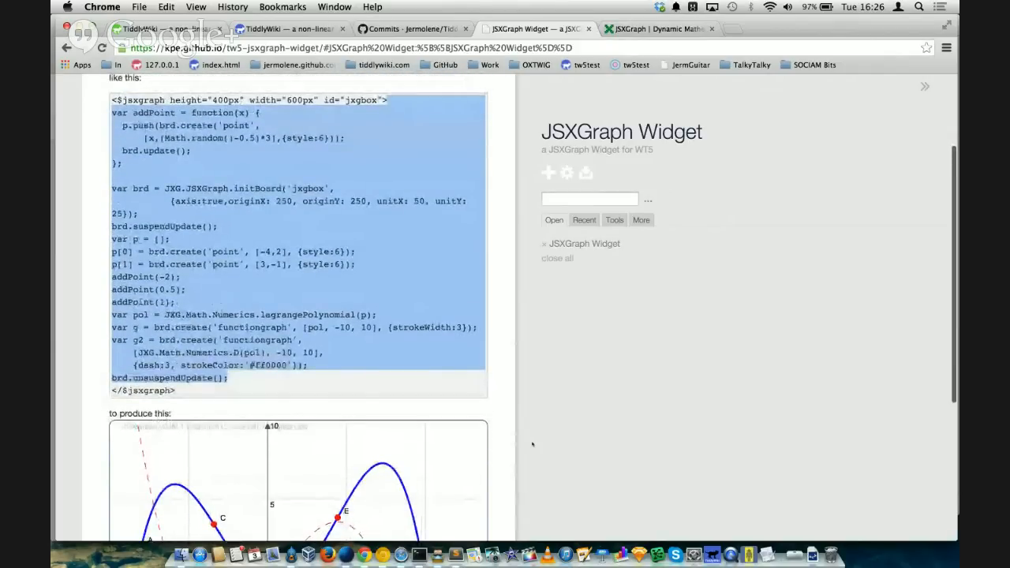
pyautogui.scroll(-1, 533, 444)
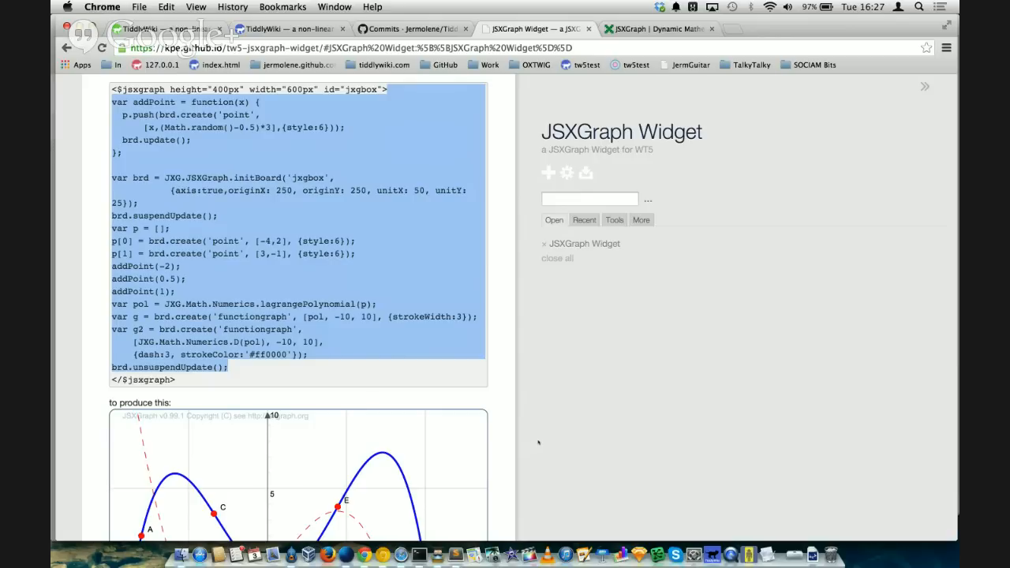
# Step: Review the JSXGraph example code, open the widget's GitHub source repository in a new tab, and switch to it
pyautogui.scroll(3, 559, 368)
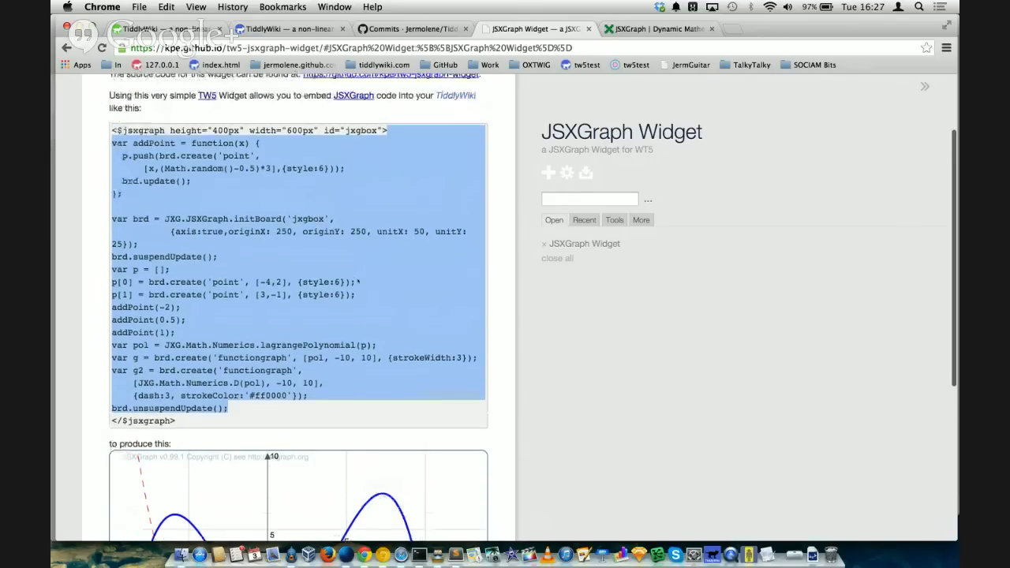
pyautogui.scroll(-2, 556, 369)
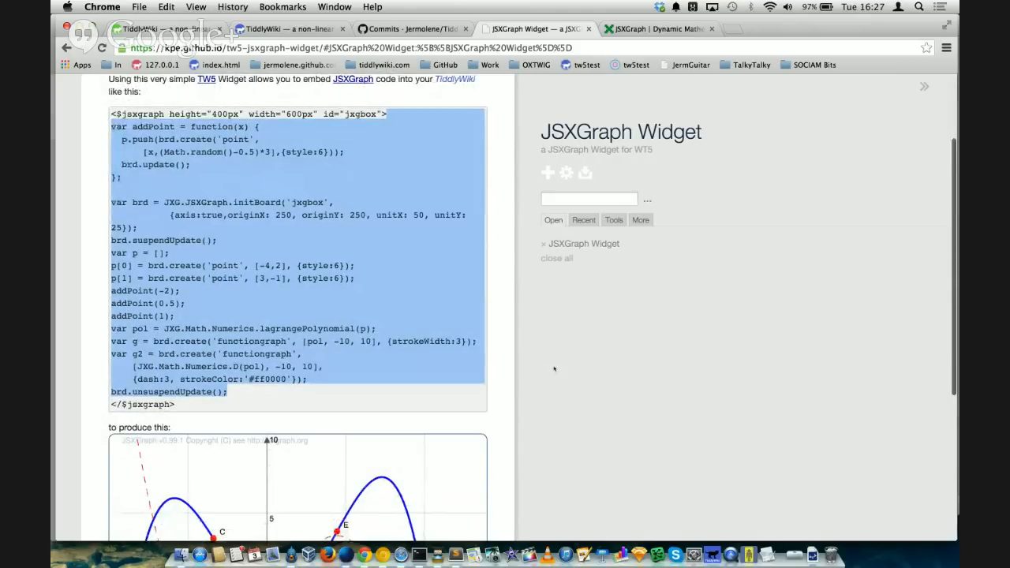
pyautogui.scroll(-7, 554, 368)
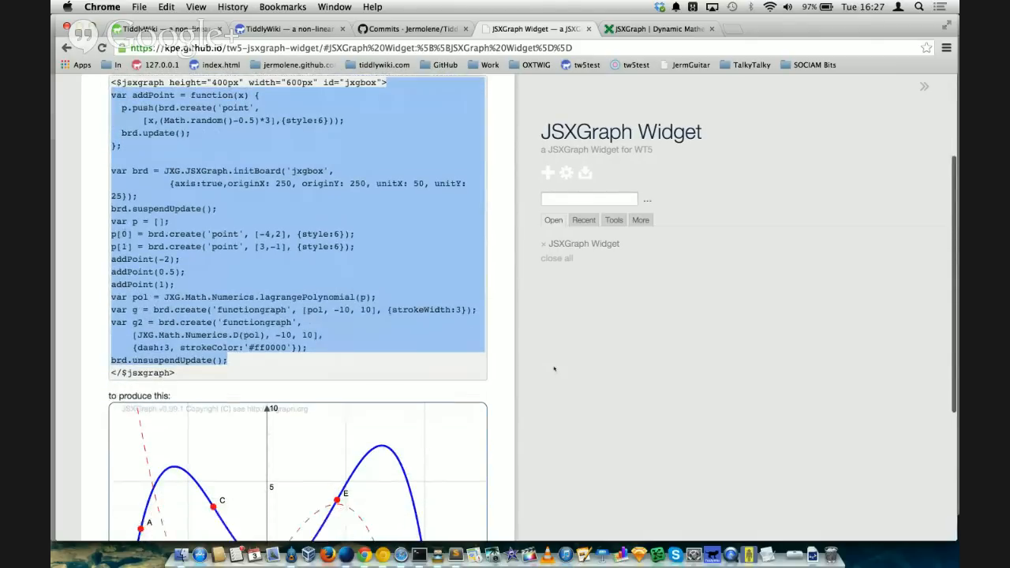
pyautogui.scroll(10, 554, 369)
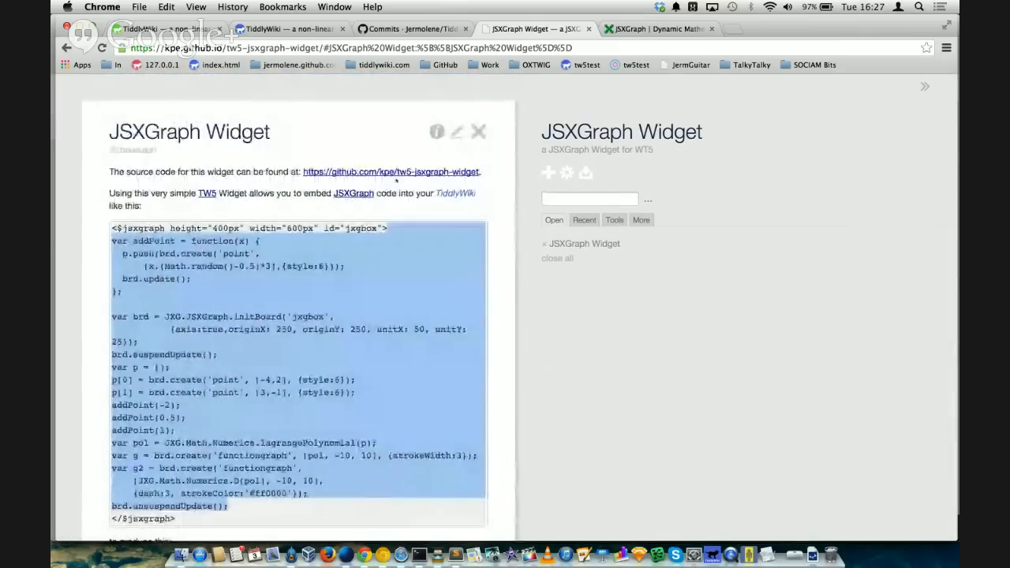
pyautogui.keyDown('super'); pyautogui.click(392, 174); pyautogui.keyUp('super')
pyautogui.hotkey('ctrl', 'Tab')
pyautogui.hotkey('ctrl', 'Tab')
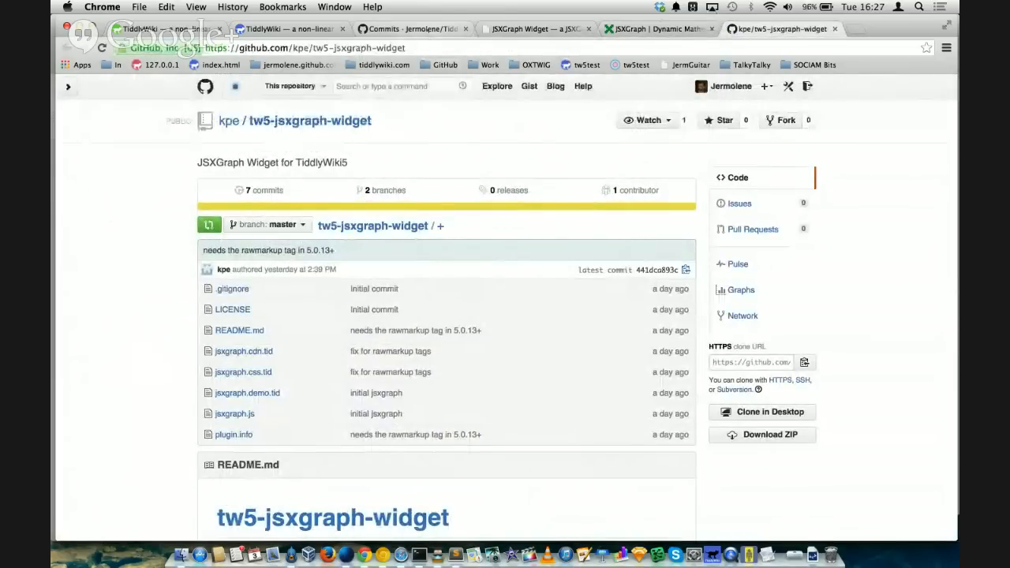
# Step: Go to the TiddlyWiki5 repository's pull requests and open the changed files of "JSXGraph Widget for TW5" #634
pyautogui.click(406, 29)
pyautogui.scroll(10, 829, 215)
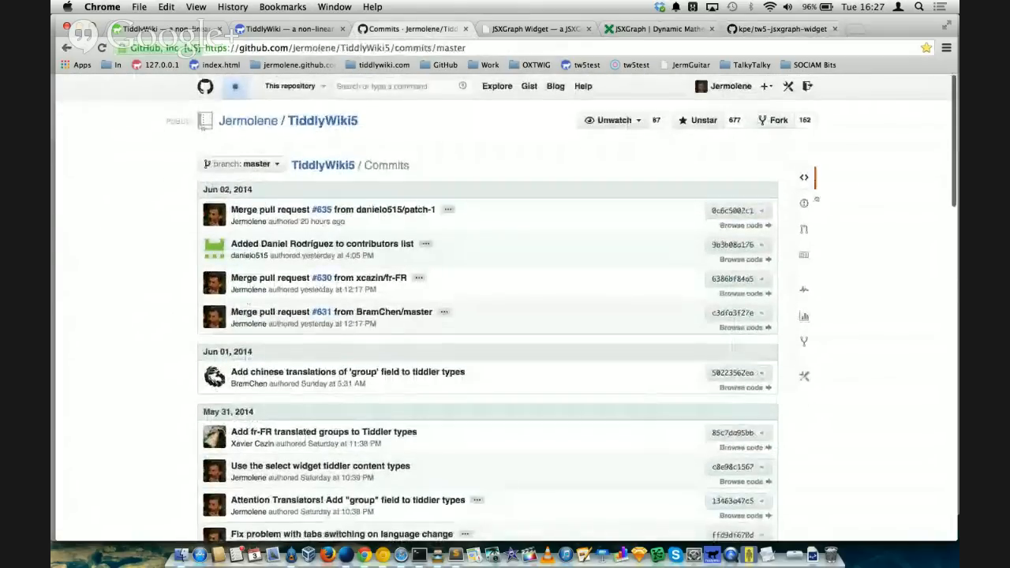
pyautogui.click(804, 229)
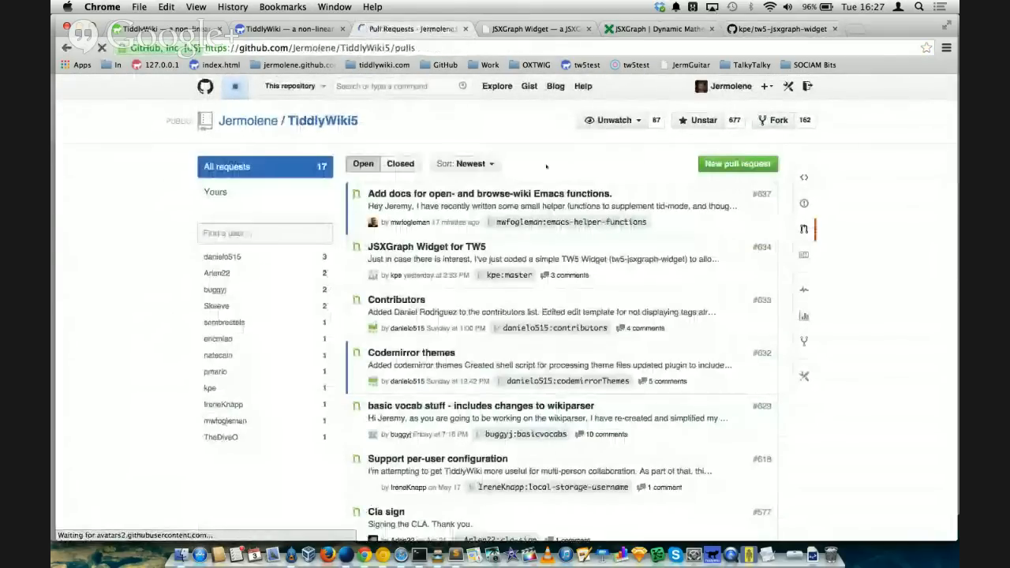
pyautogui.click(442, 246)
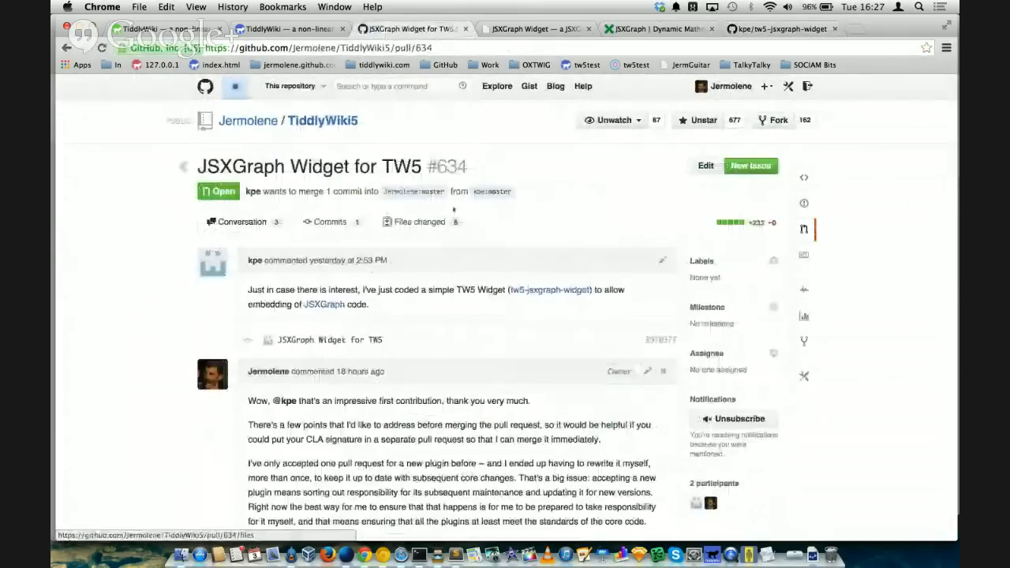
pyautogui.click(422, 223)
# Step: Examine the pull request's added plugin files, especially the demo tiddler and the widget's render code in jsxgraph.js
pyautogui.scroll(-15, 517, 407)
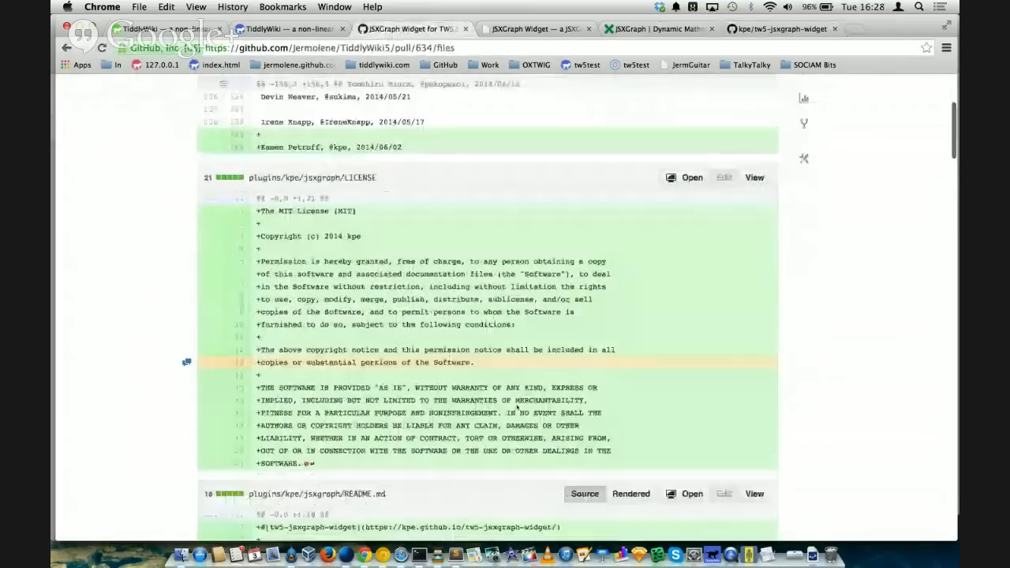
pyautogui.scroll(-10, 517, 408)
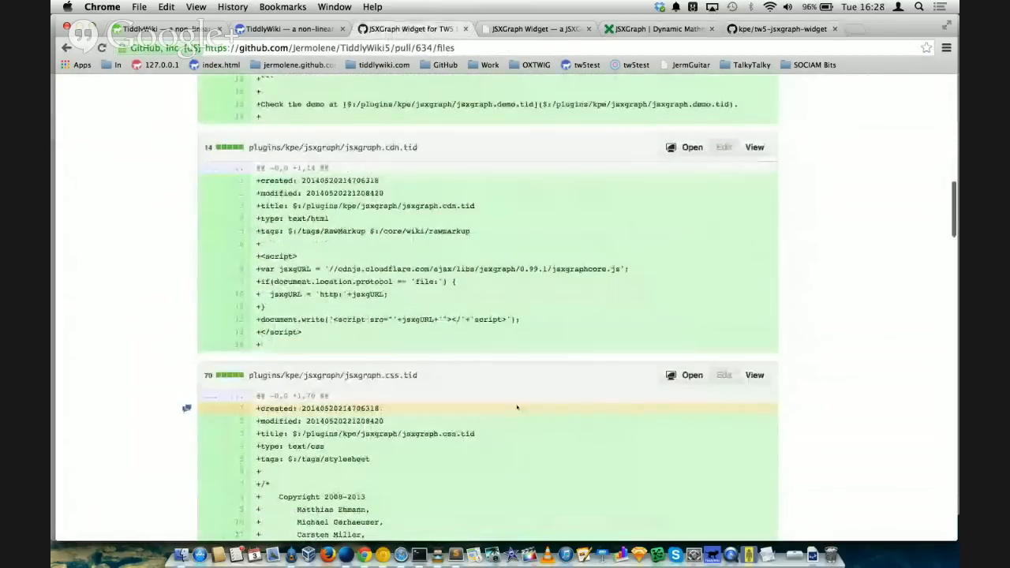
pyautogui.scroll(-10, 517, 407)
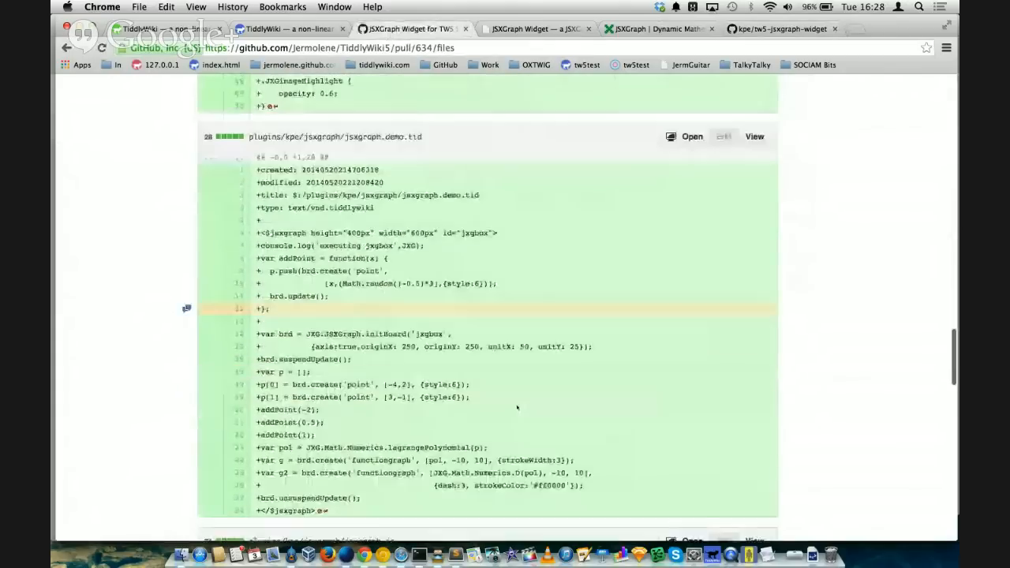
pyautogui.scroll(-8, 419, 300)
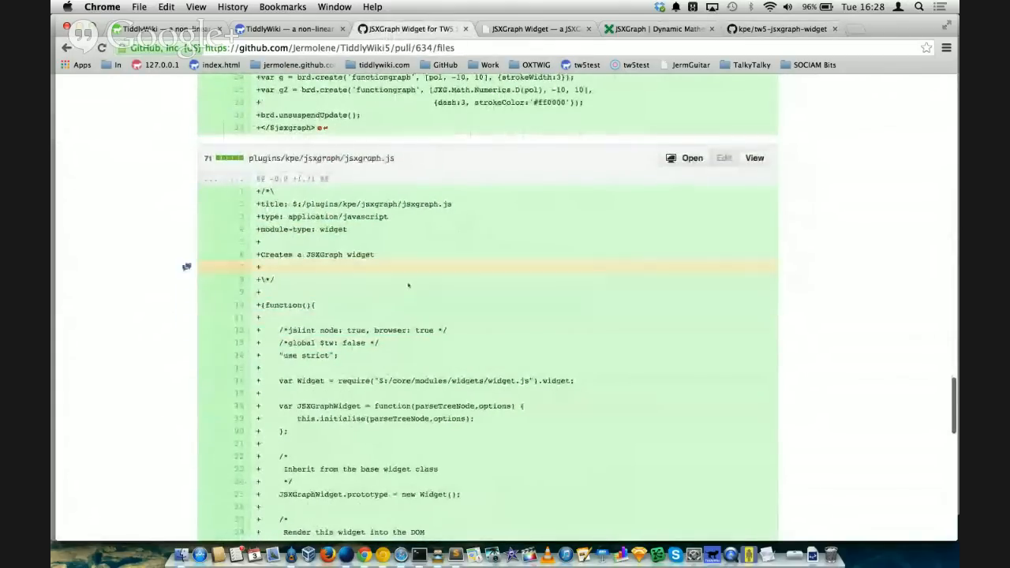
pyautogui.scroll(-5, 387, 300)
pyautogui.scroll(-9, 408, 285)
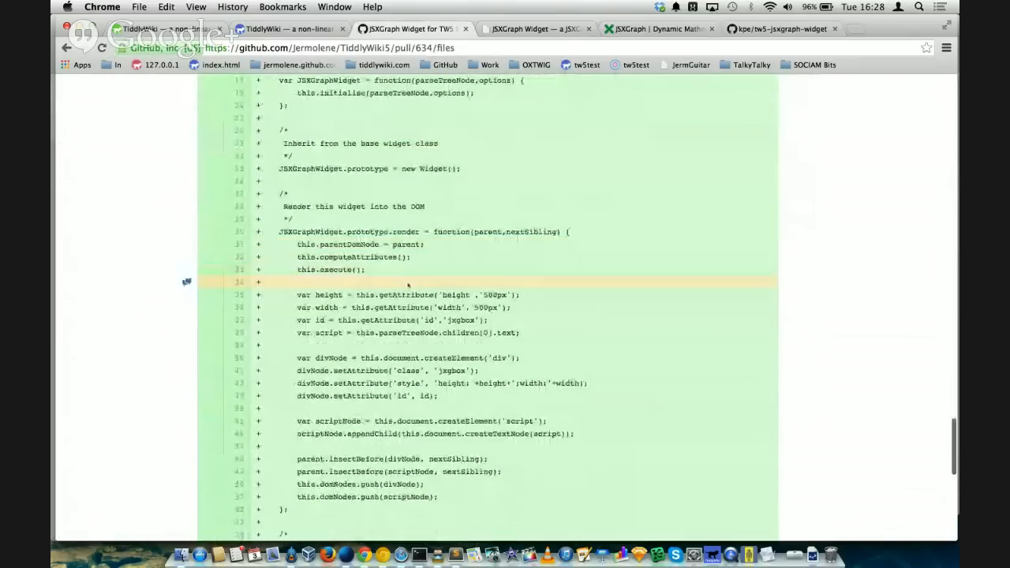
pyautogui.scroll(-7, 408, 284)
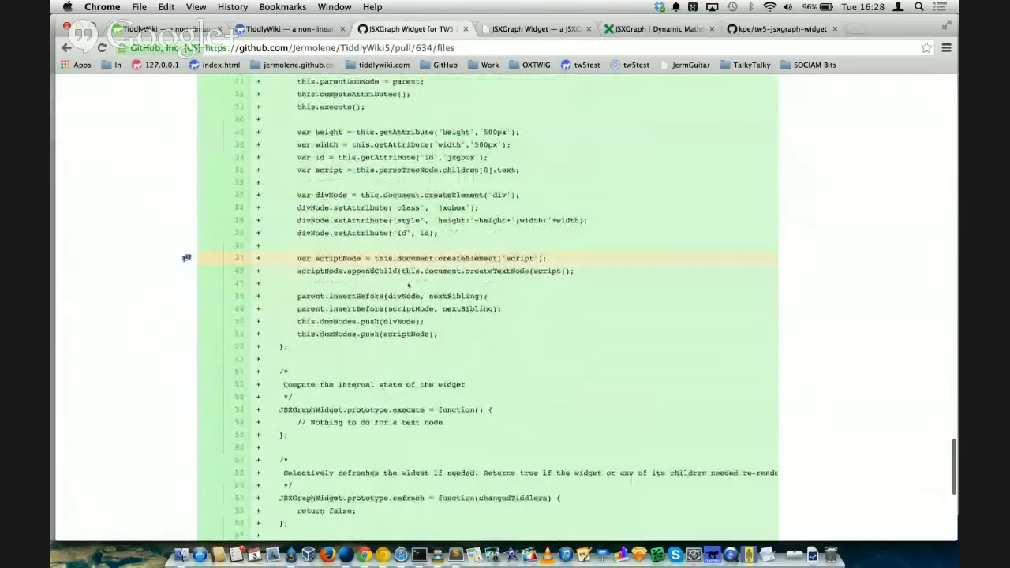
pyautogui.scroll(-1, 408, 284)
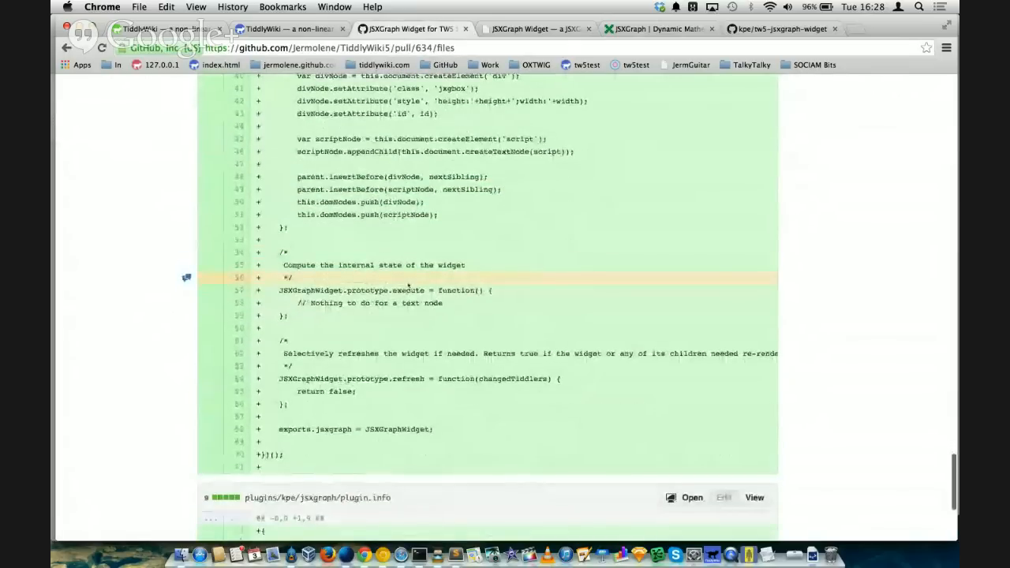
pyautogui.scroll(12, 408, 285)
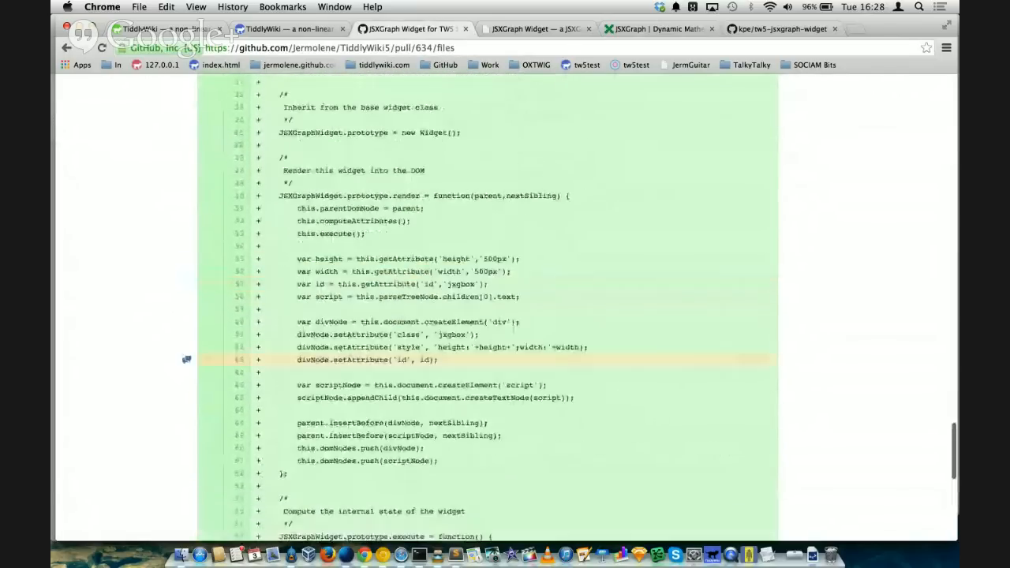
pyautogui.scroll(2, 186, 280)
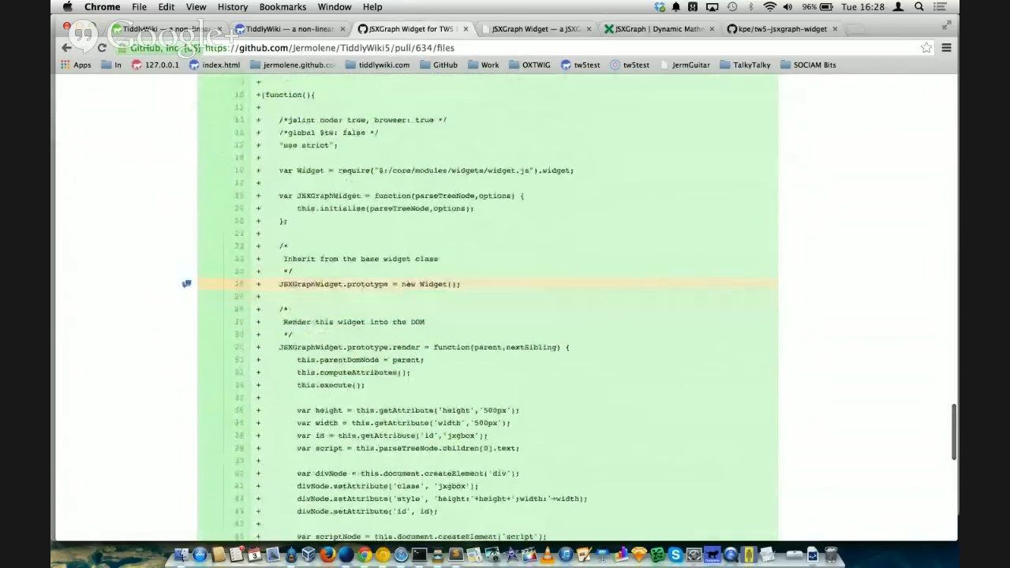
pyautogui.scroll(1, 408, 285)
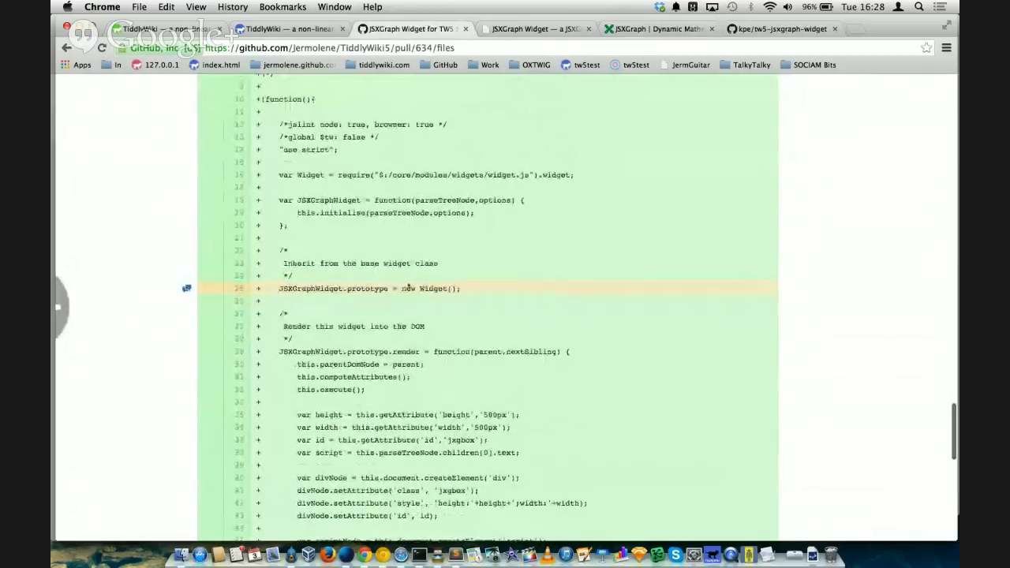
pyautogui.scroll(-1, 408, 286)
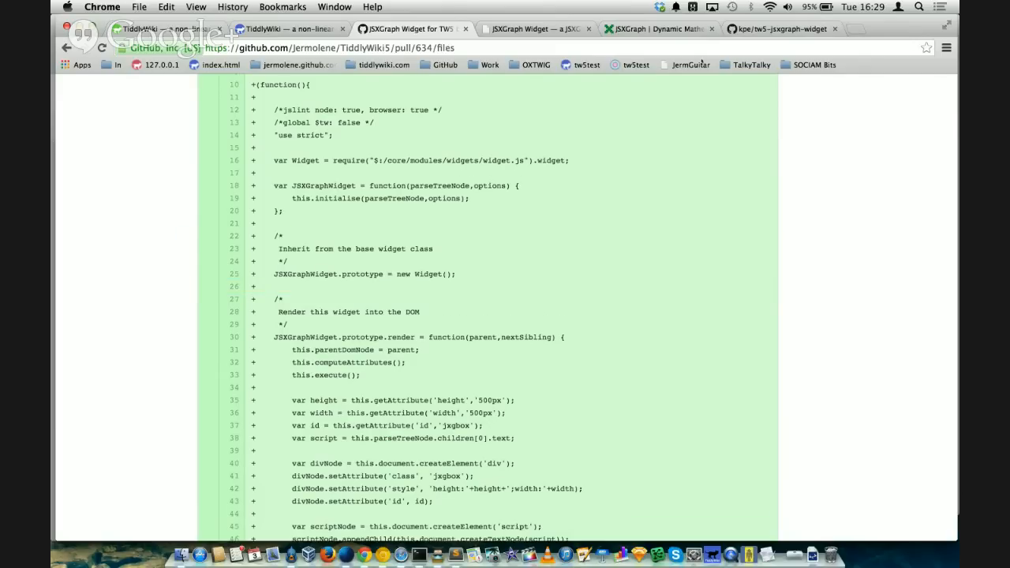
# Step: Return to the JSXGraph Widget page and view the resulting graph and the plugin installation note
pyautogui.click(782, 28)
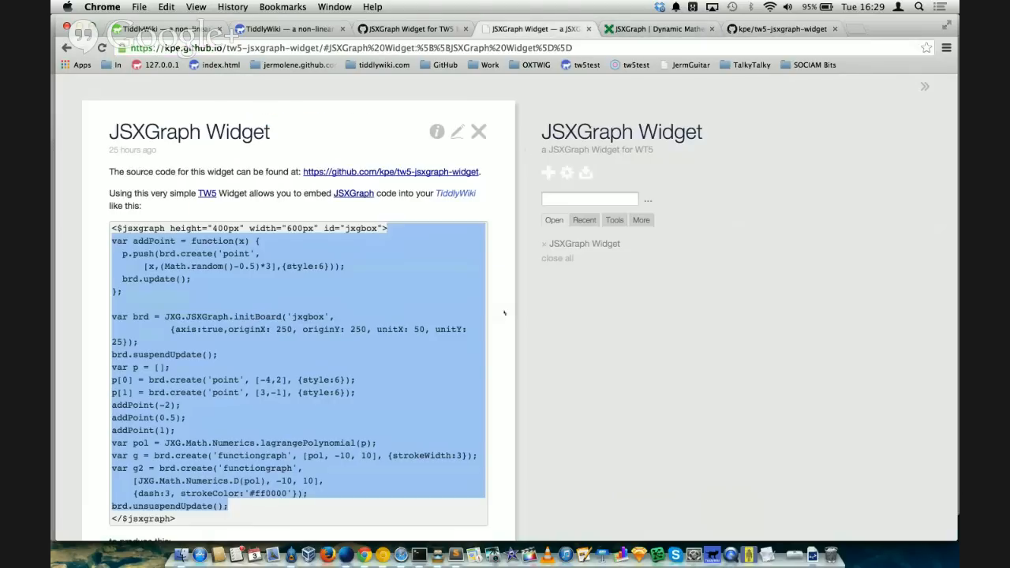
pyautogui.click(537, 28)
pyautogui.scroll(-5, 504, 312)
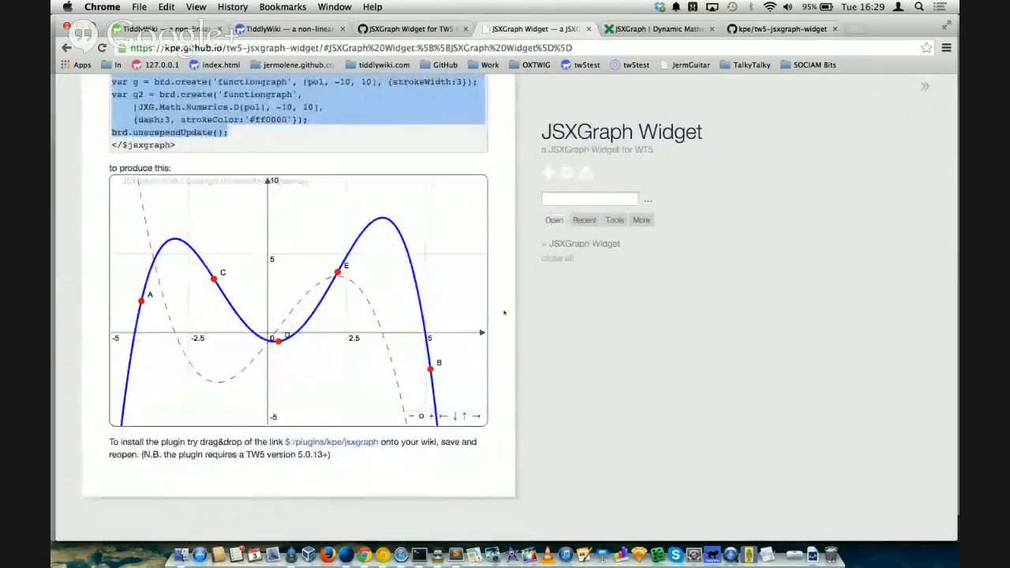
pyautogui.scroll(1, 505, 313)
pyautogui.scroll(1, 504, 312)
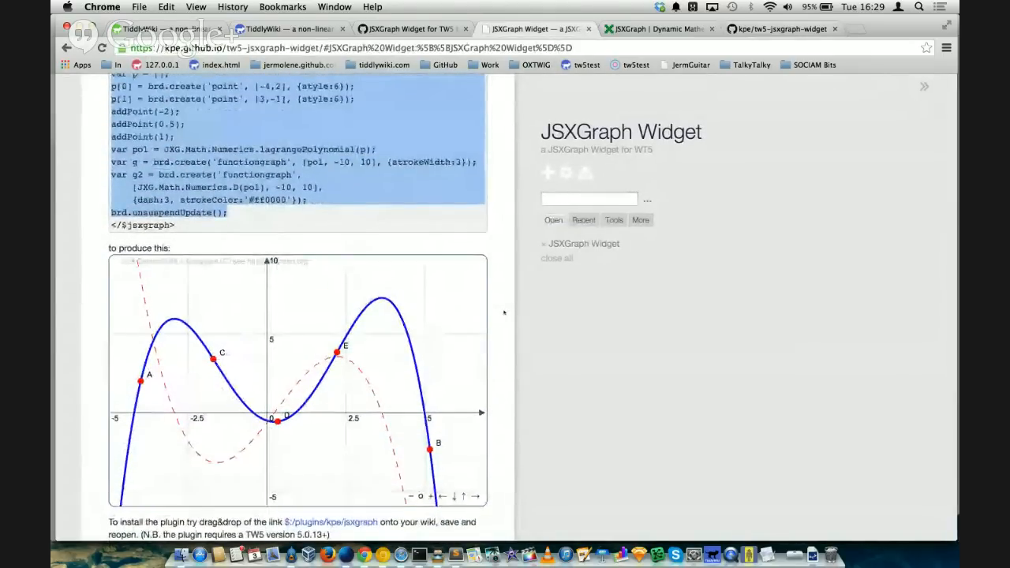
pyautogui.scroll(1, 504, 312)
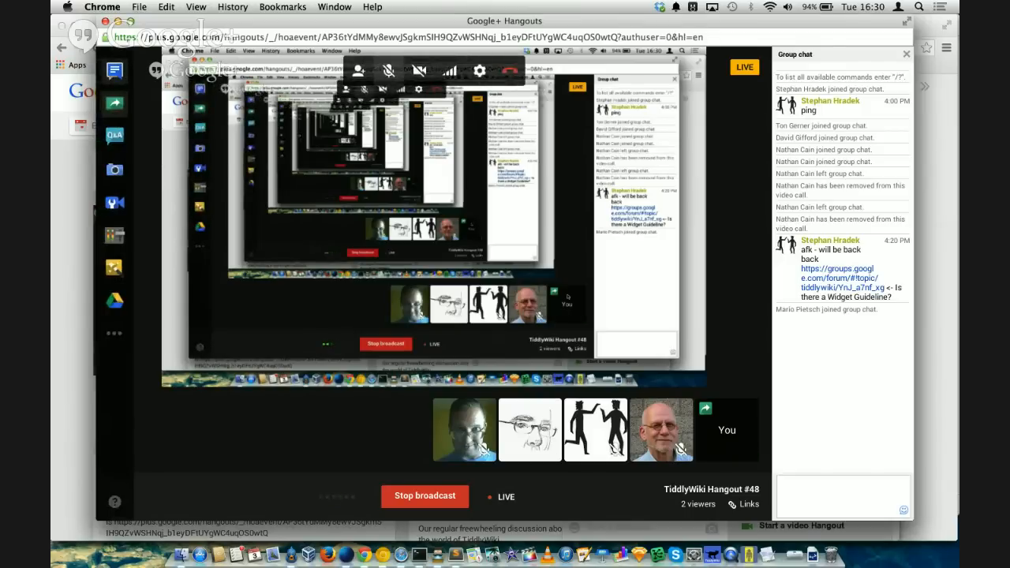
# Step: Switch from the Hangouts window to the browser and look over the BrainTest wiki's start page
pyautogui.press('super+Tab')
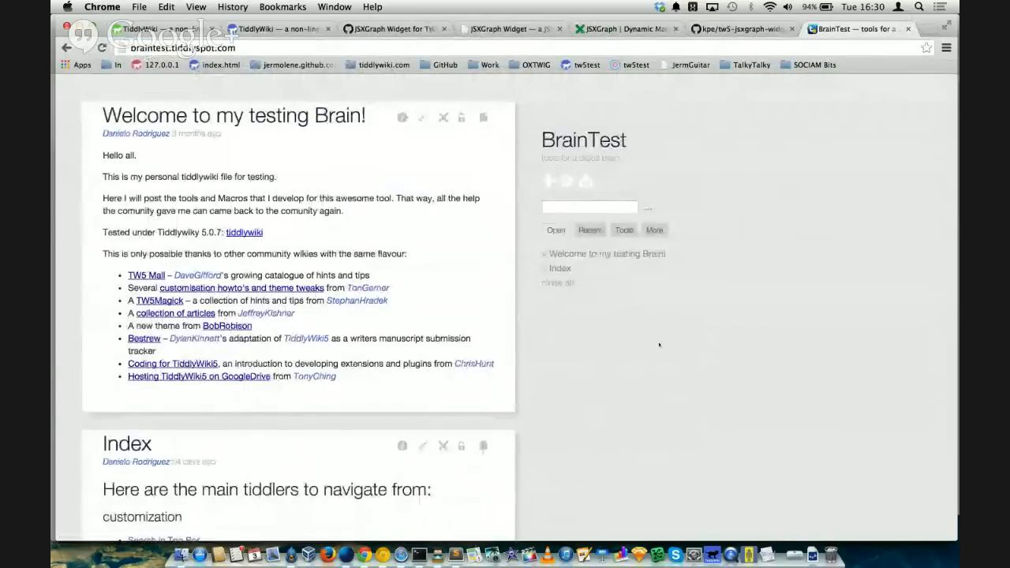
pyautogui.scroll(-2, 659, 345)
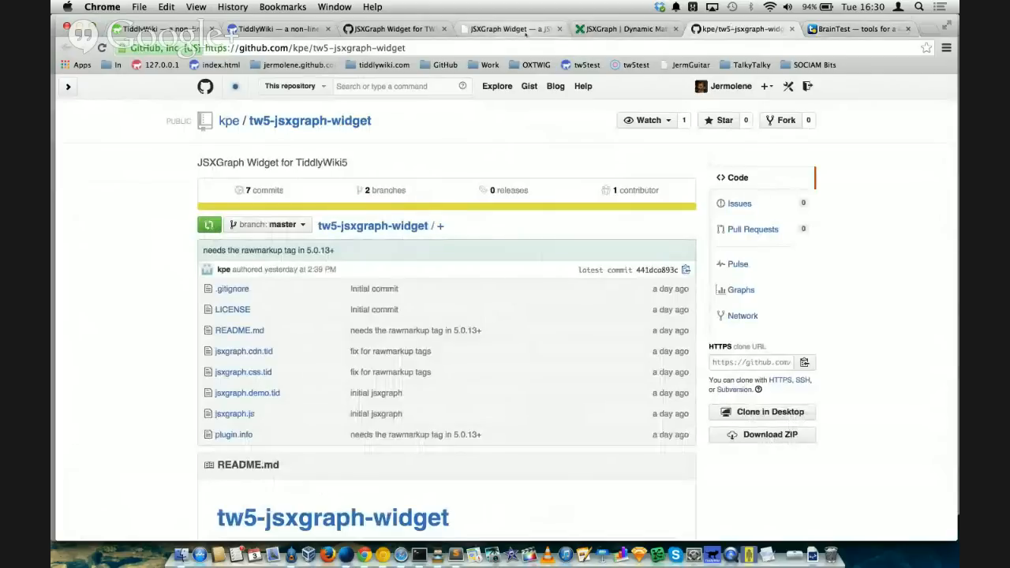
# Step: Return to the JSXGraph Widget page and reshape the curve by moving point E toward point B
pyautogui.click(525, 31)
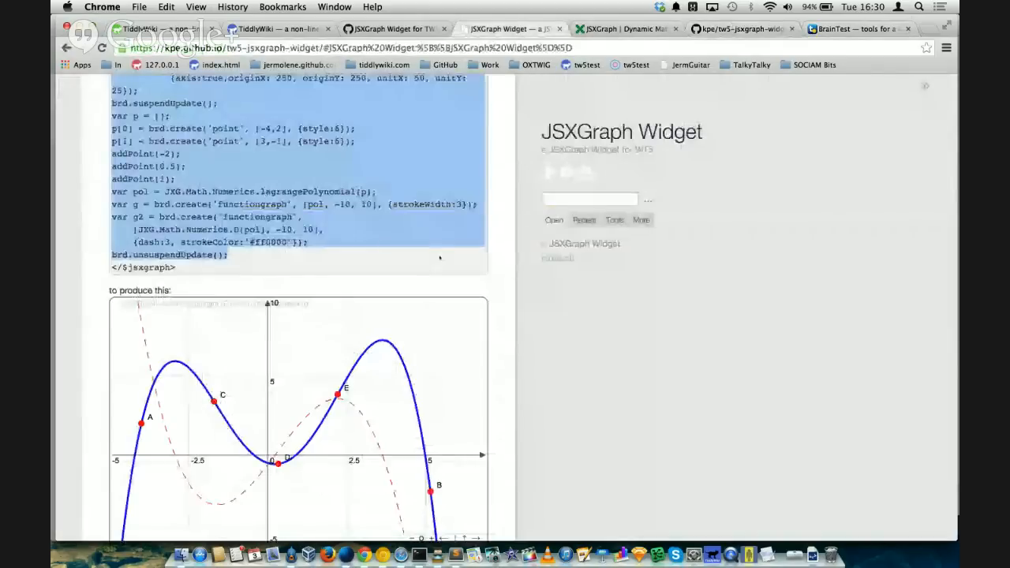
pyautogui.moveTo(339, 392); pyautogui.dragTo(396, 405)
pyautogui.scroll(-3, 440, 377)
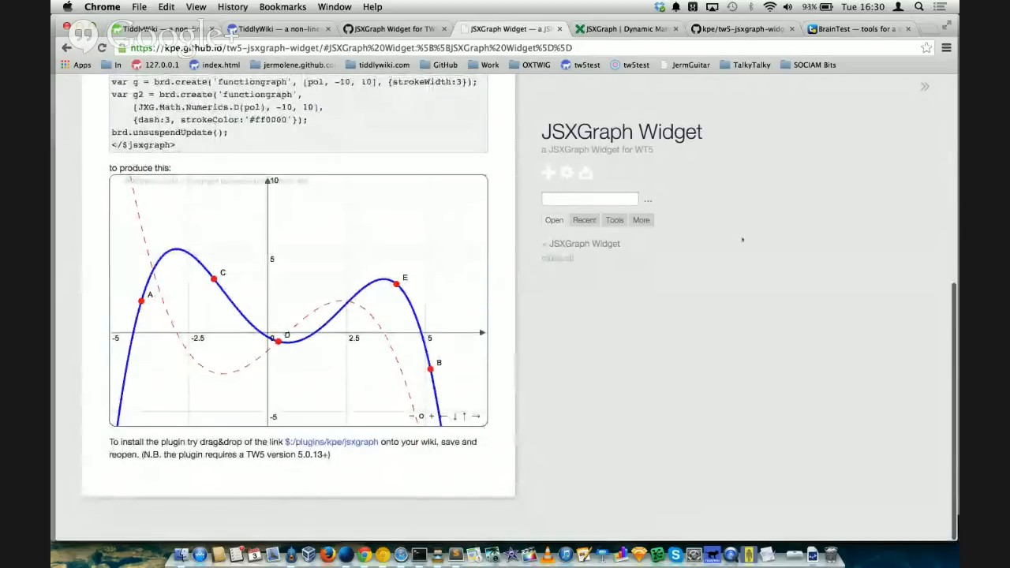
# Step: Go back to the BrainTest wiki and open the Context Plugin tiddler from the plugins listed in its Index
pyautogui.click(865, 29)
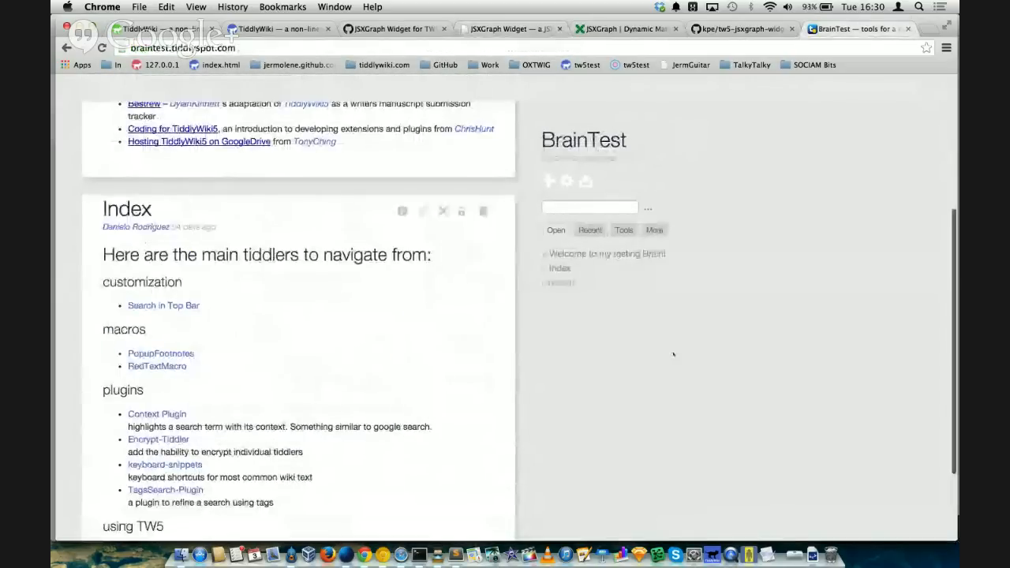
pyautogui.scroll(-1, 673, 354)
pyautogui.scroll(-1, 673, 355)
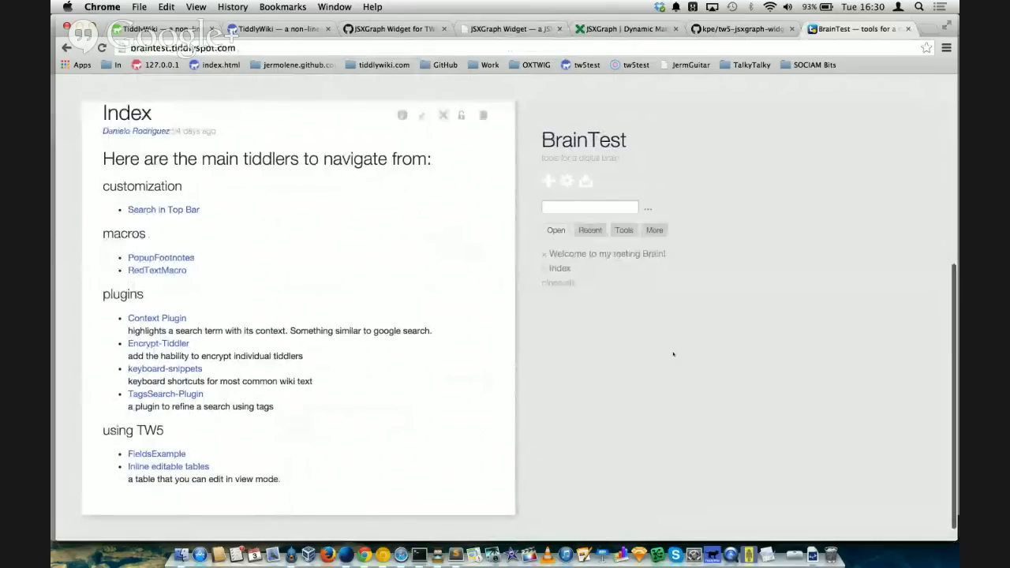
pyautogui.click(163, 318)
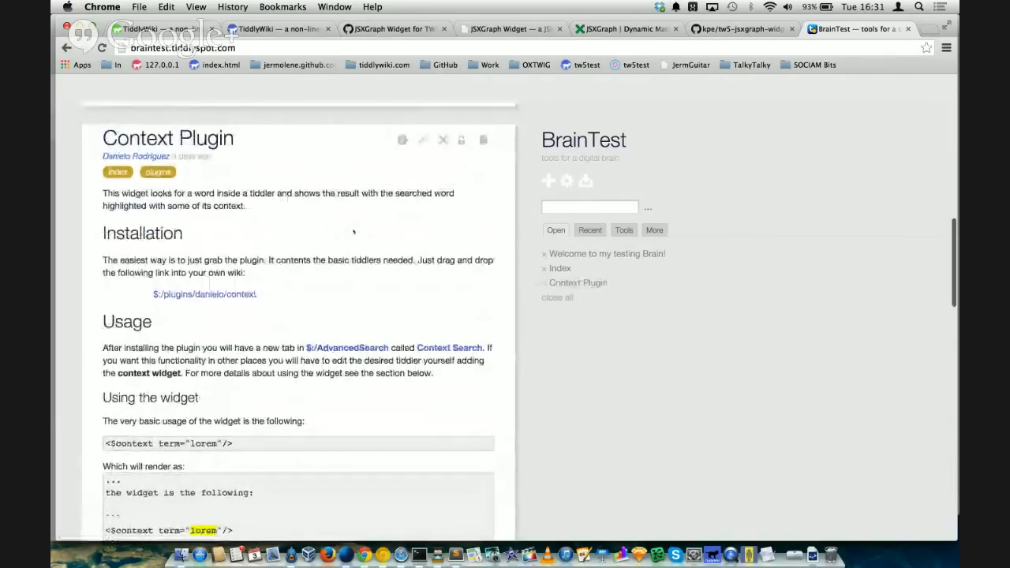
# Step: Read through the Context Plugin's installation, usage, parameter table and output customization sections down to the live example
pyautogui.scroll(-1, 354, 231)
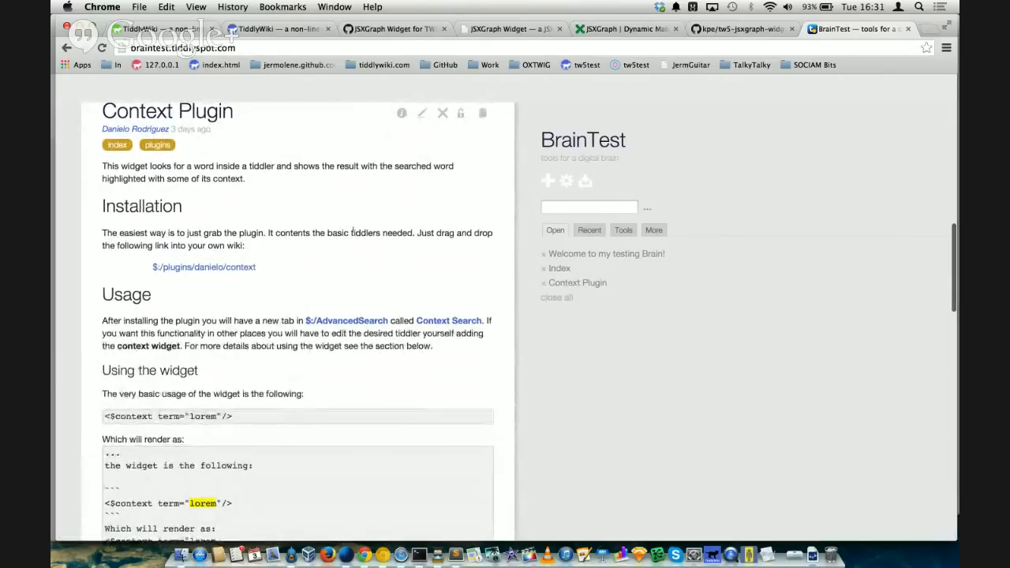
pyautogui.scroll(-2, 352, 232)
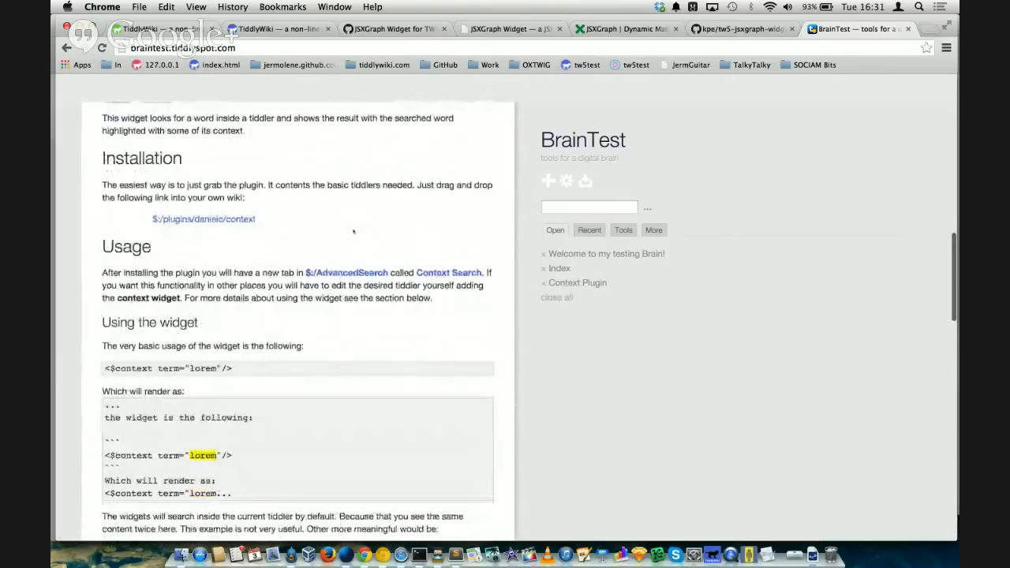
pyautogui.scroll(-6, 353, 232)
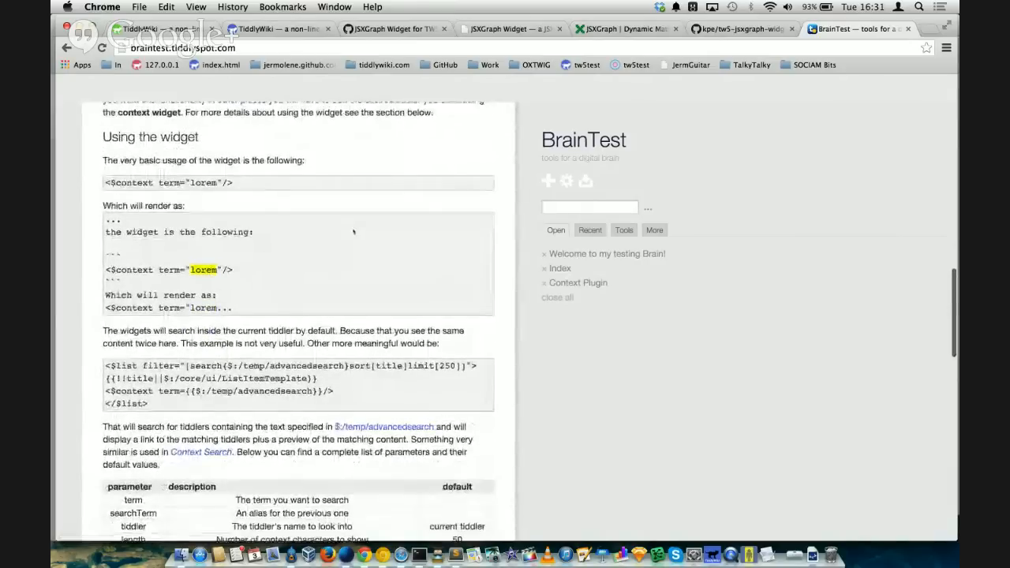
pyautogui.scroll(-7, 354, 231)
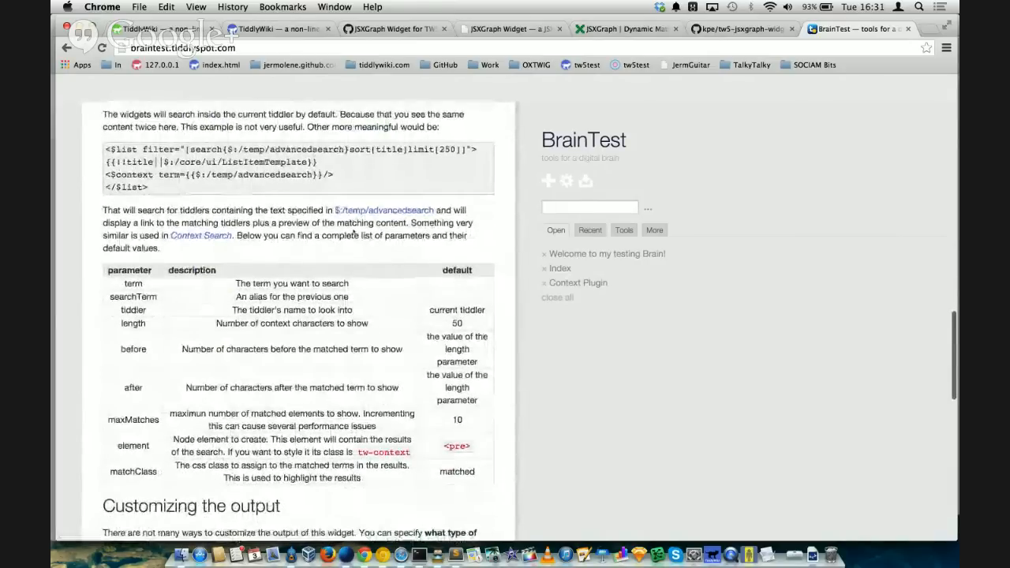
pyautogui.scroll(-6, 353, 233)
pyautogui.scroll(-8, 356, 319)
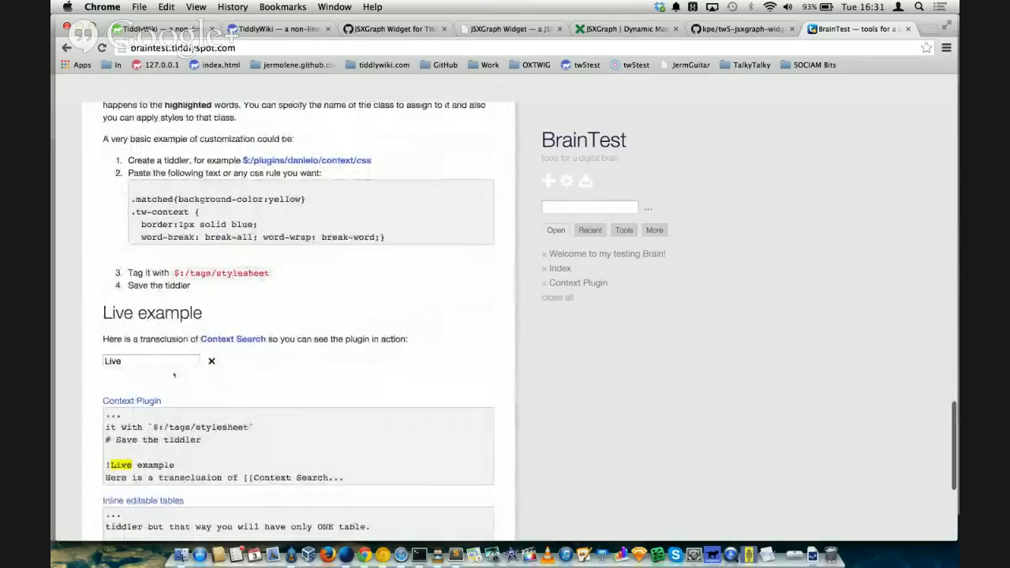
# Step: Search the Context Plugin's live example for a first name, replacing it with the plugin author's nickname
pyautogui.doubleClick(163, 360)
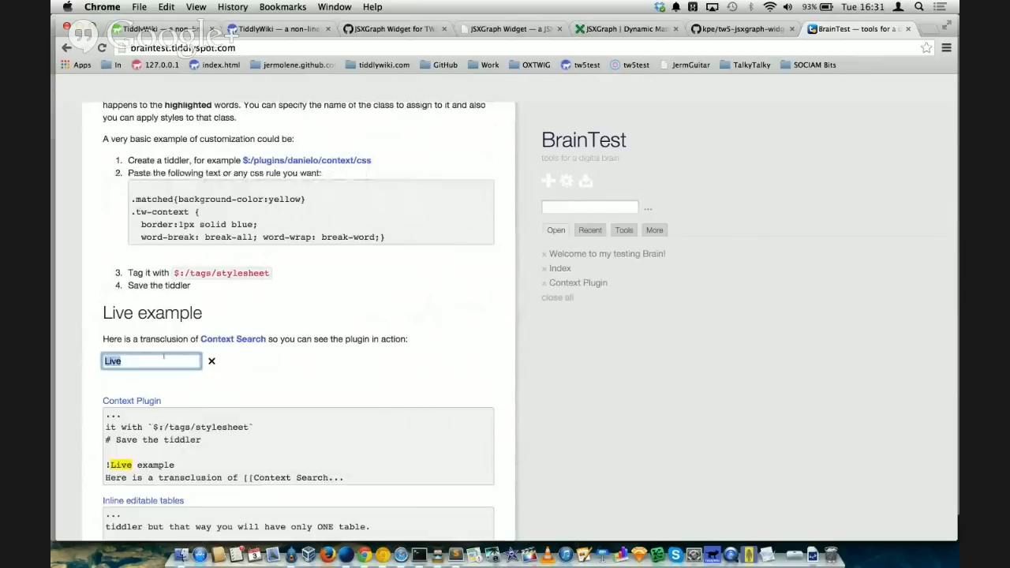
pyautogui.write('jeremy')
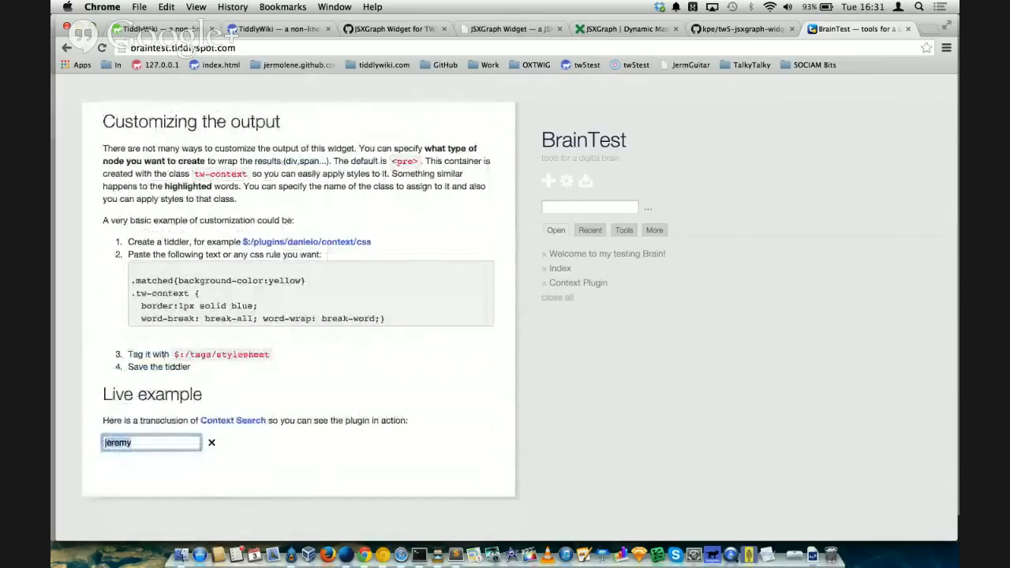
pyautogui.write('danielo')
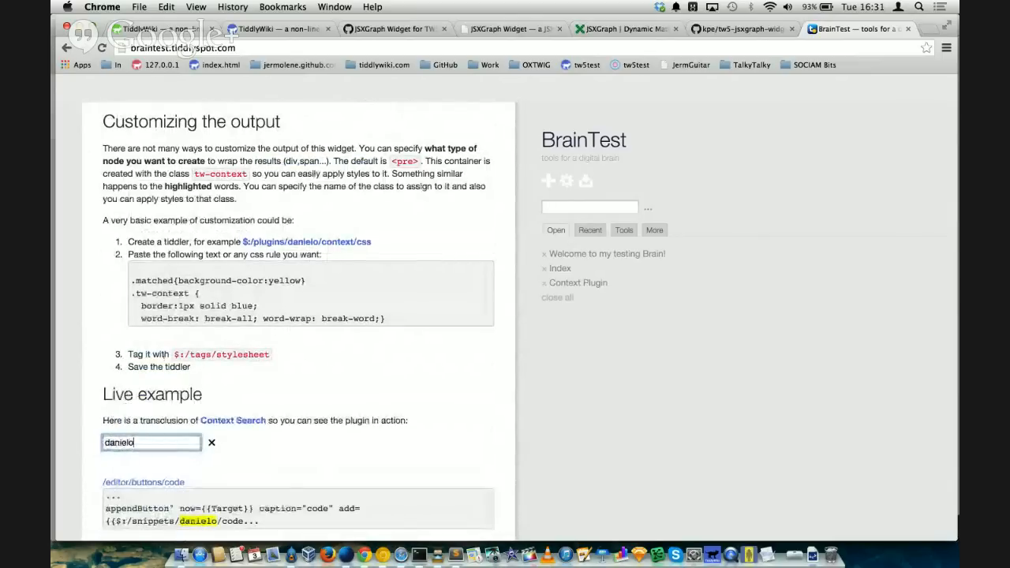
# Step: Examine the live example's matching tiddlers with their highlighted context excerpts, and return to the widget usage section
pyautogui.scroll(-3, 234, 397)
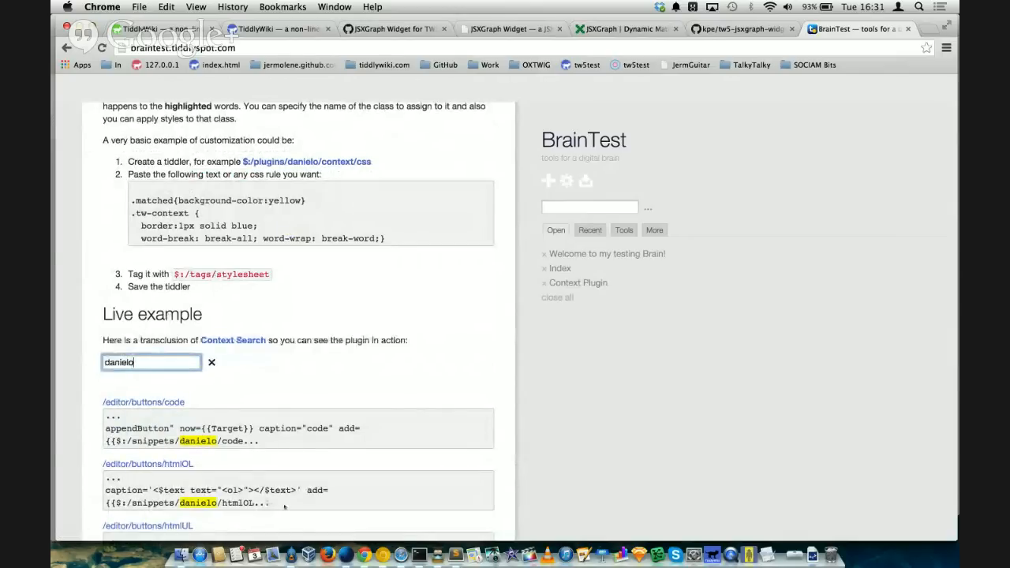
pyautogui.scroll(-2, 278, 497)
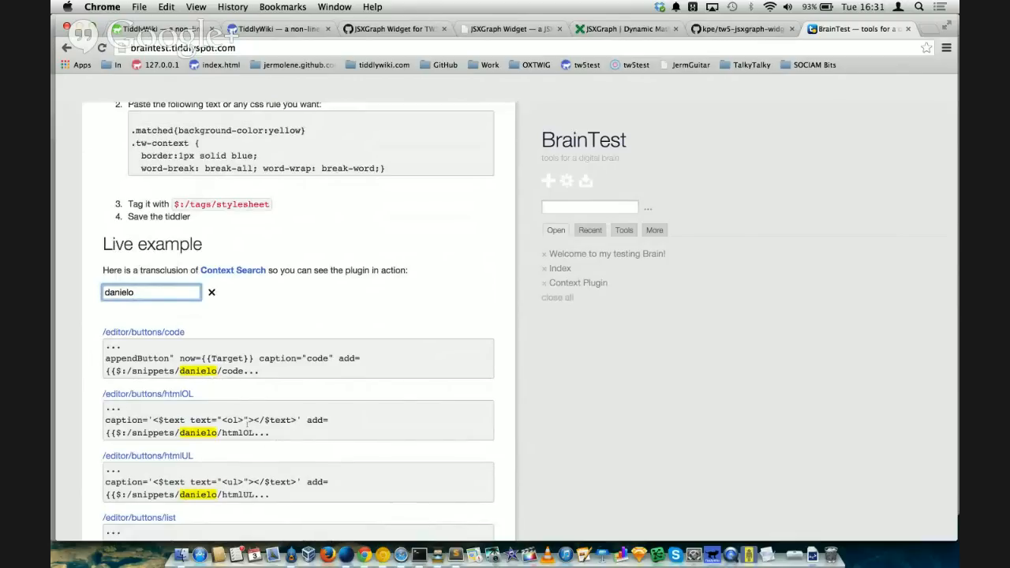
pyautogui.scroll(-6, 268, 445)
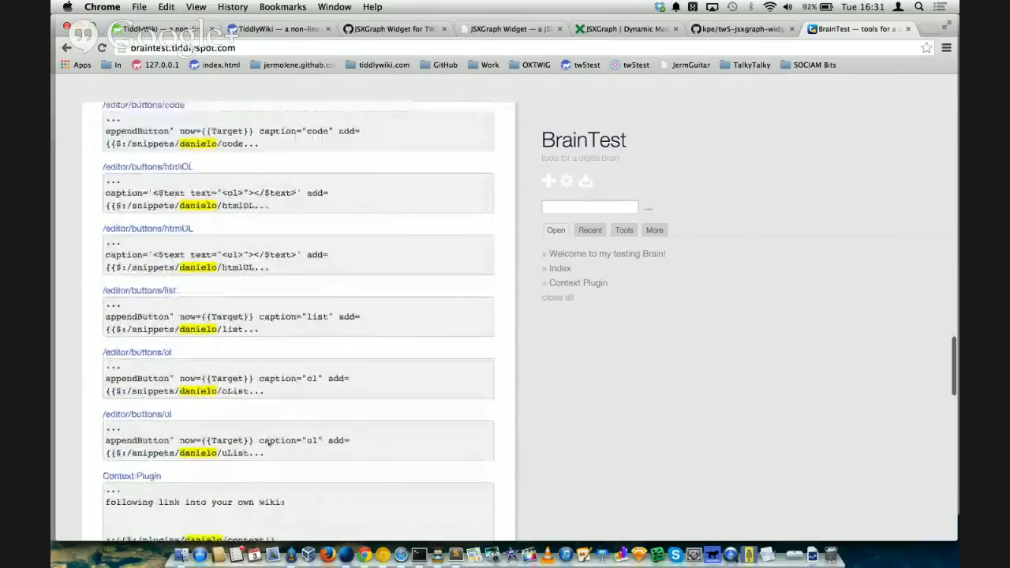
pyautogui.scroll(-5, 269, 444)
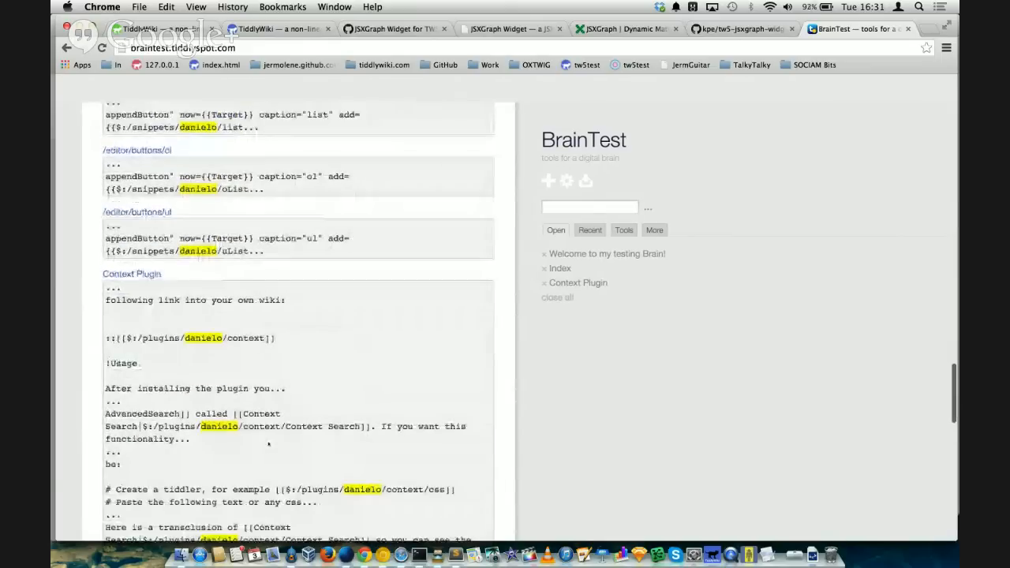
pyautogui.scroll(-6, 268, 444)
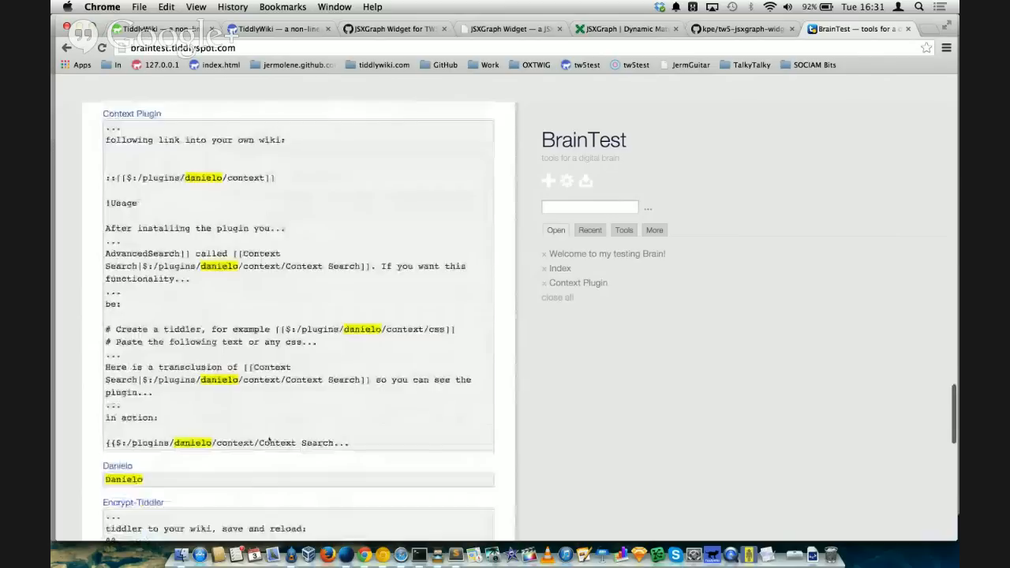
pyautogui.scroll(-6, 269, 438)
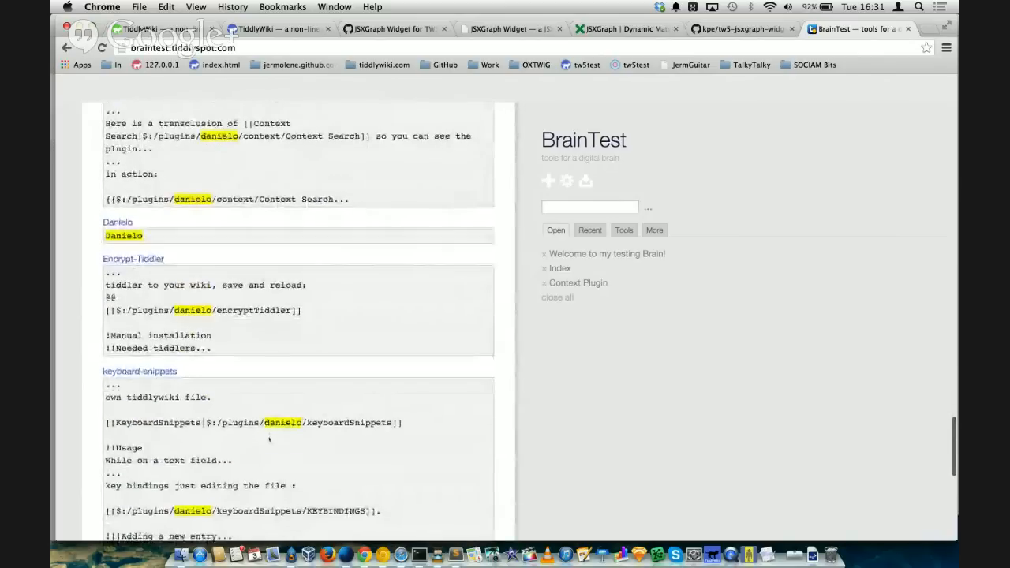
pyautogui.scroll(-5, 270, 438)
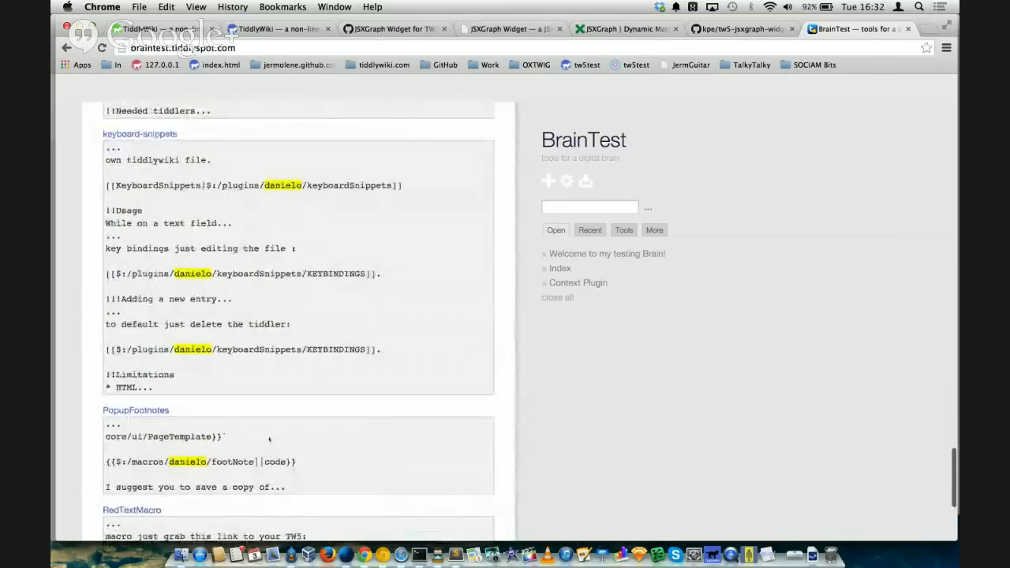
pyautogui.scroll(15, 355, 366)
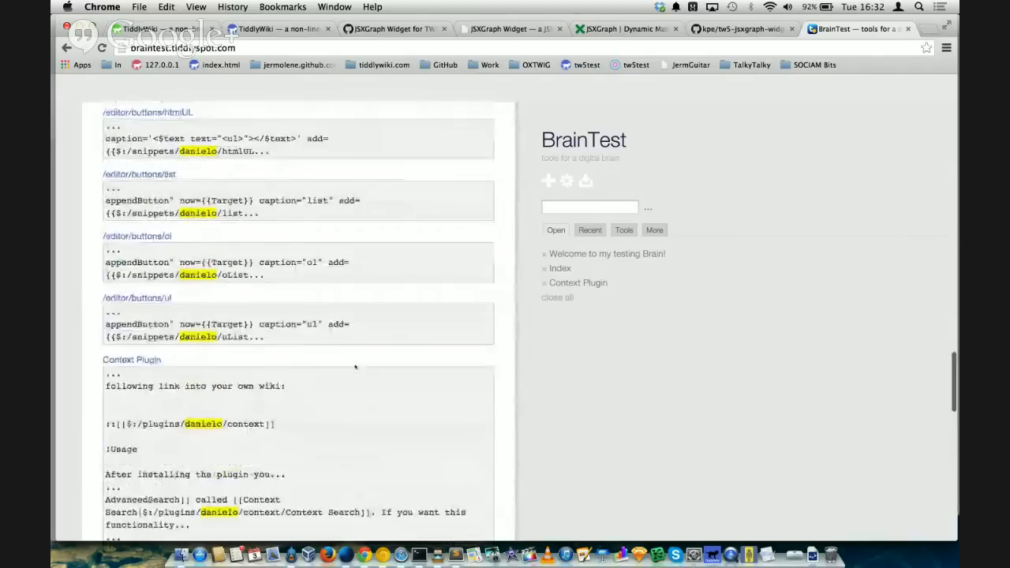
pyautogui.scroll(-5, 355, 367)
pyautogui.scroll(-1, 355, 366)
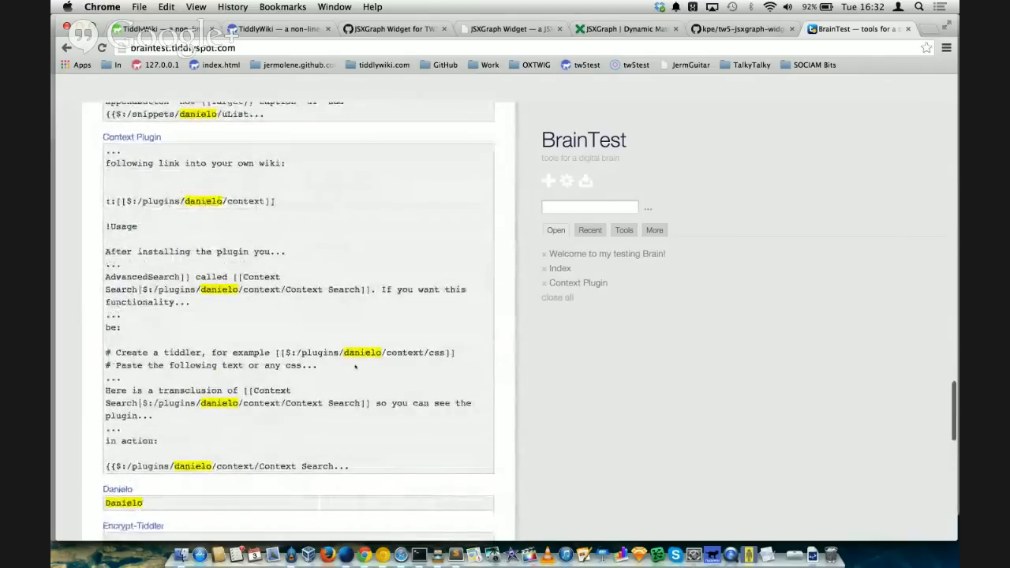
pyautogui.scroll(-8, 355, 366)
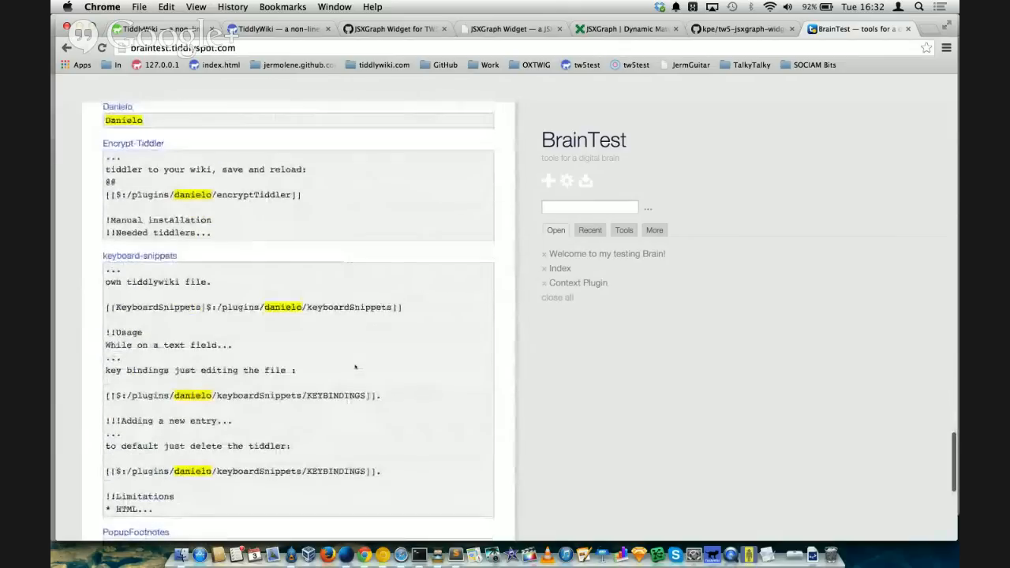
pyautogui.scroll(20, 356, 366)
pyautogui.scroll(15, 355, 366)
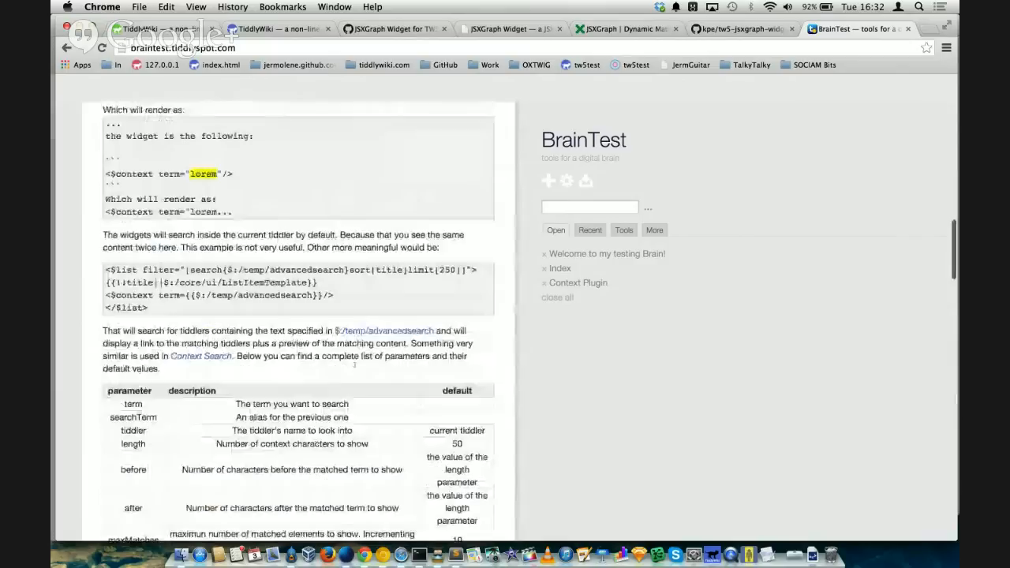
# Step: Show the BrainTest wiki's recently changed tiddlers, and switch to the Hangouts window
pyautogui.click(598, 231)
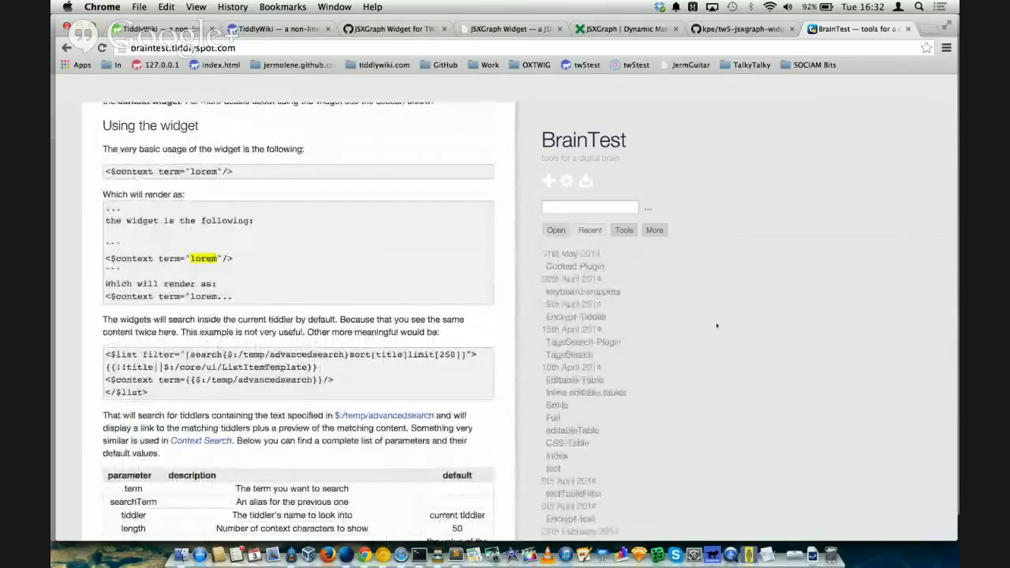
pyautogui.scroll(-1, 716, 325)
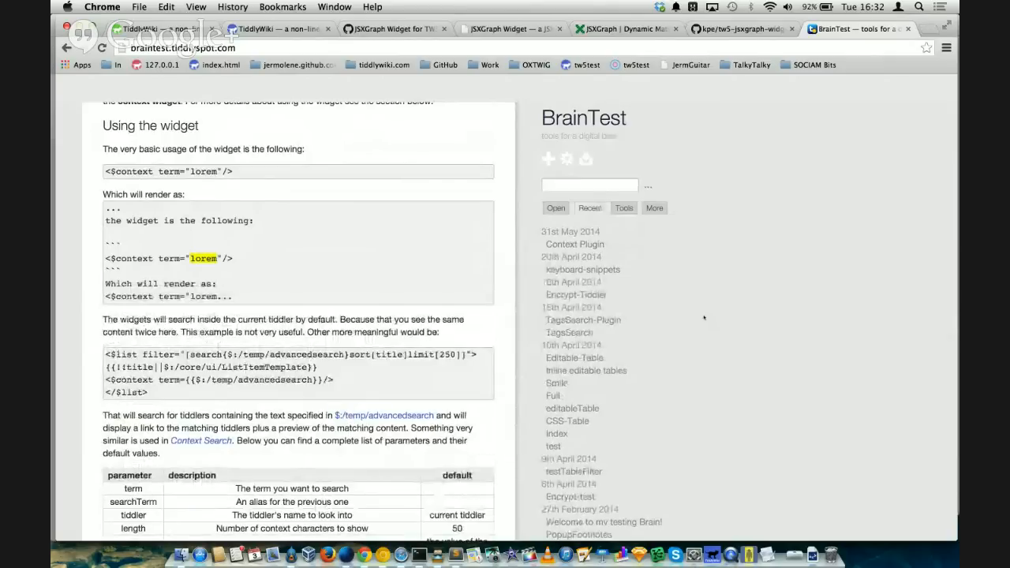
pyautogui.press('super+Tab')
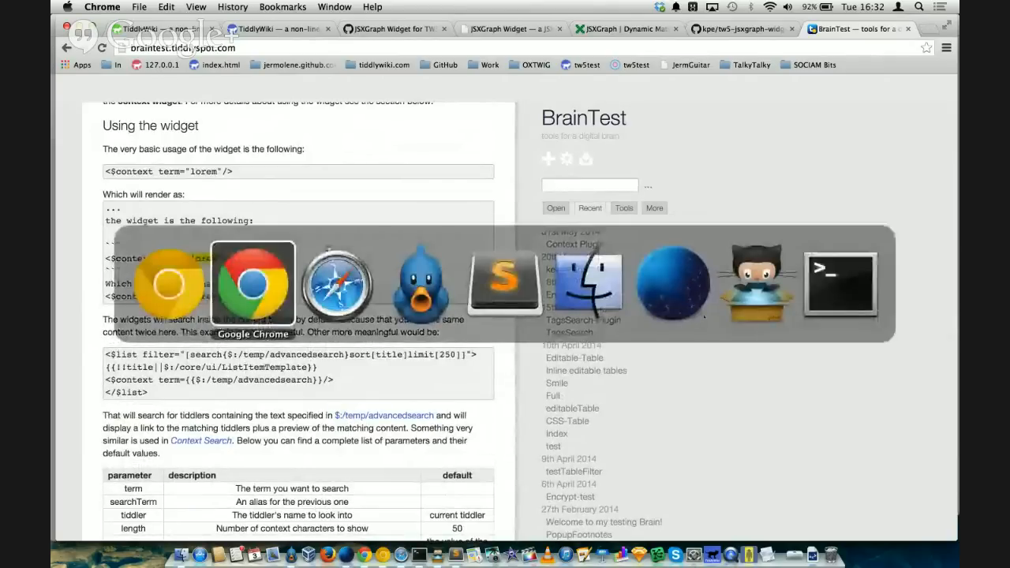
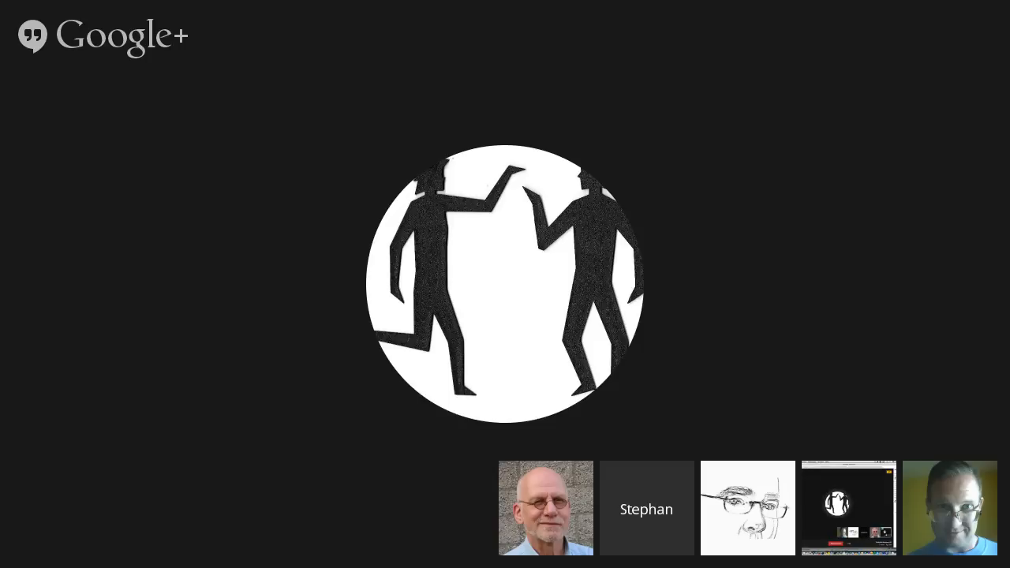
# Step: Return to the browser from the Hangouts window and bring up the local 5.0.13-prerelease TiddlyWiki
pyautogui.press('super+Tab')
pyautogui.press('super+Tab')
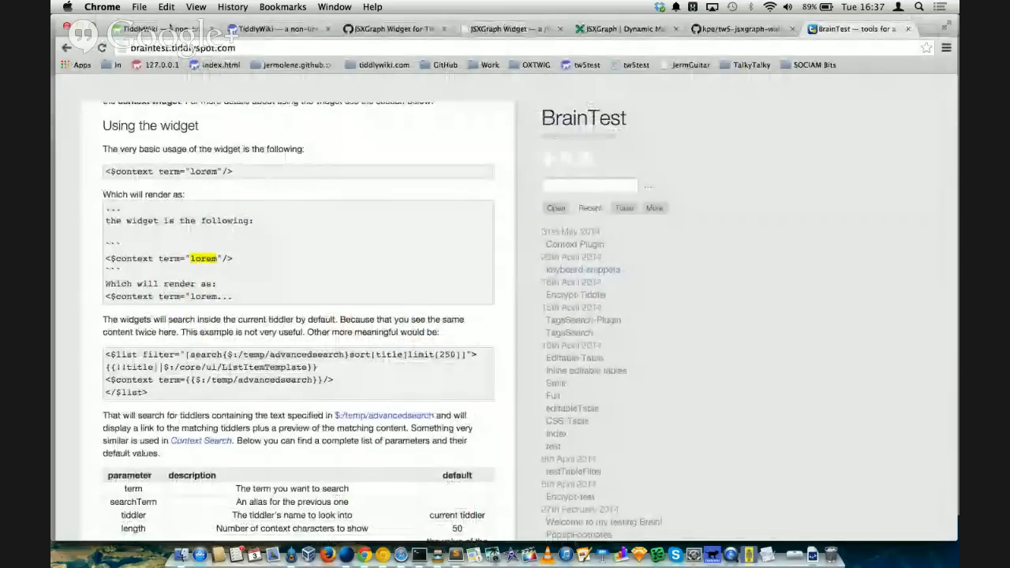
pyautogui.click(264, 29)
pyautogui.scroll(2, 393, 254)
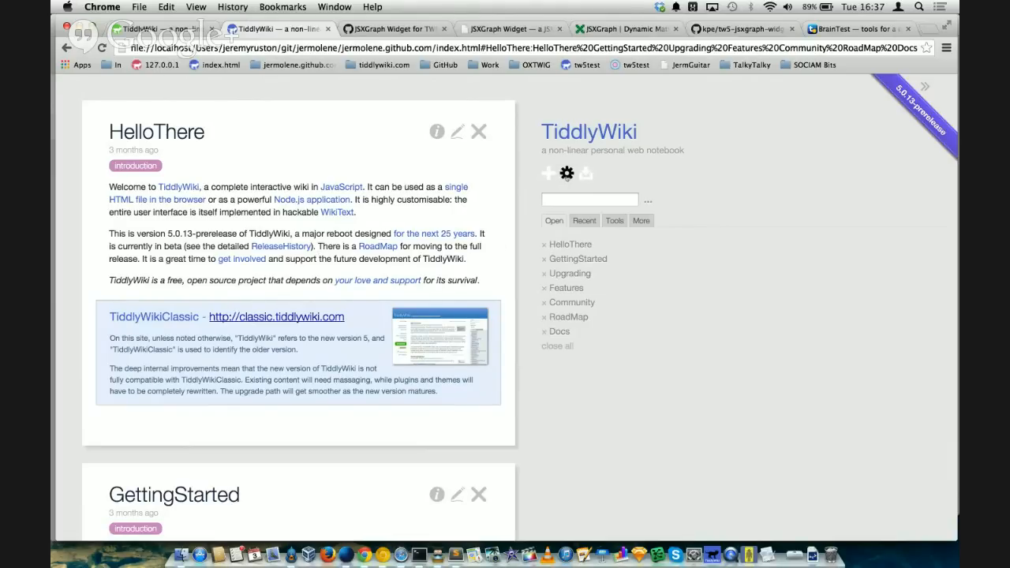
# Step: Open tiddlywiki.com in a new browser tab
pyautogui.press('super+t')
pyautogui.write('tiddlywiki.com')
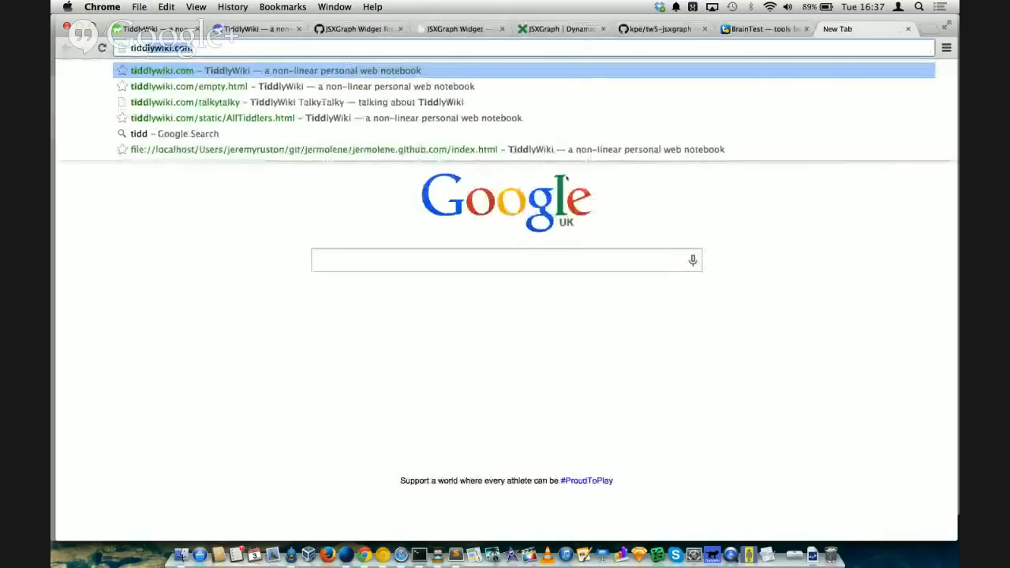
pyautogui.press('Return')
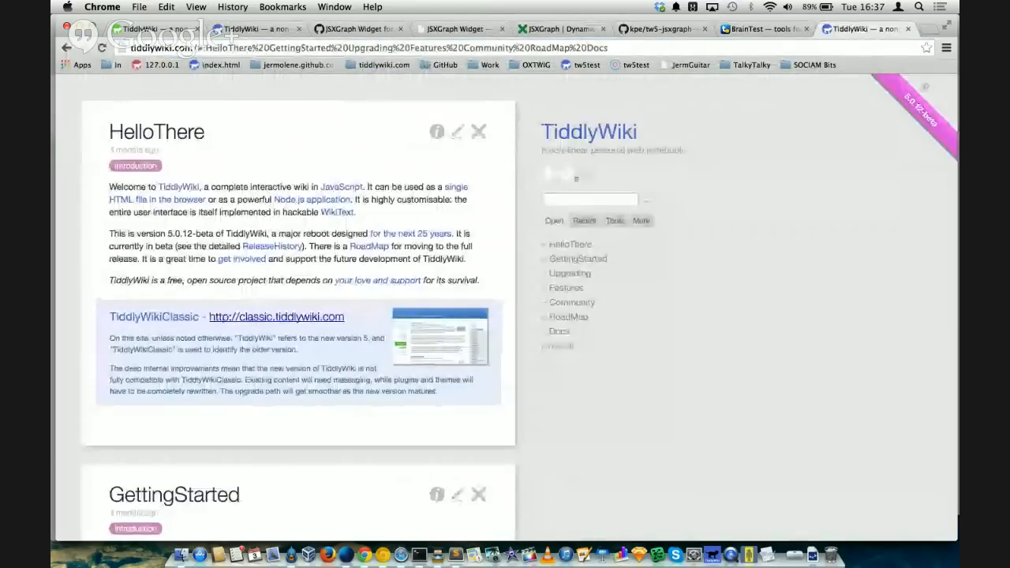
# Step: Open the wiki's control panel and show its advanced Settings section
pyautogui.click(568, 173)
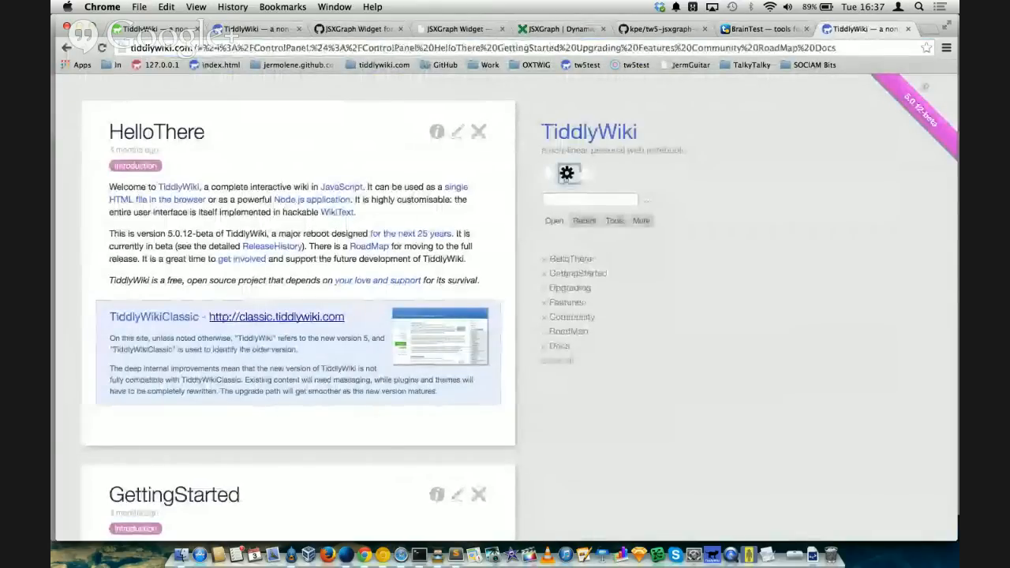
pyautogui.click(302, 140)
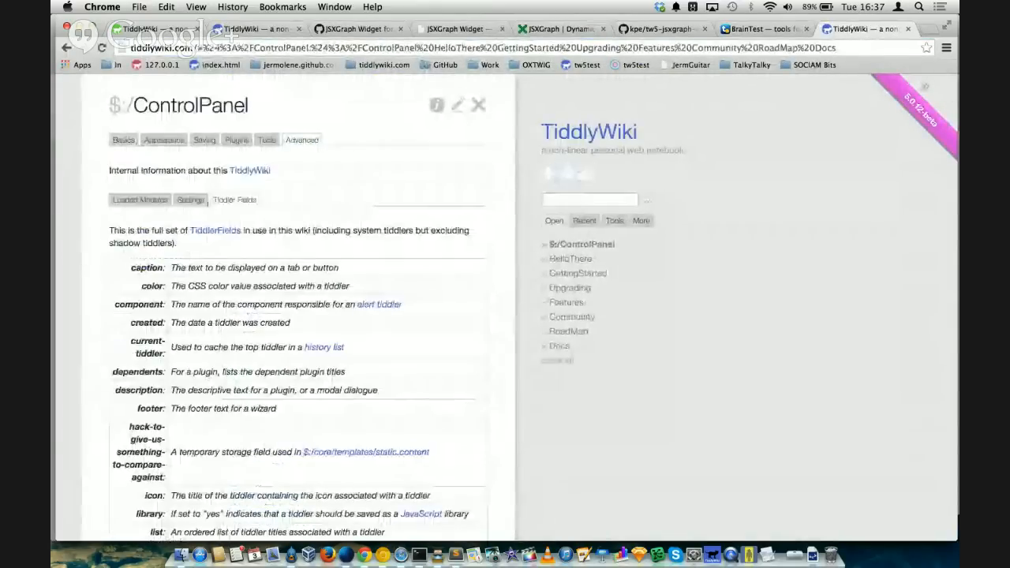
pyautogui.click(191, 201)
pyautogui.scroll(-2, 509, 341)
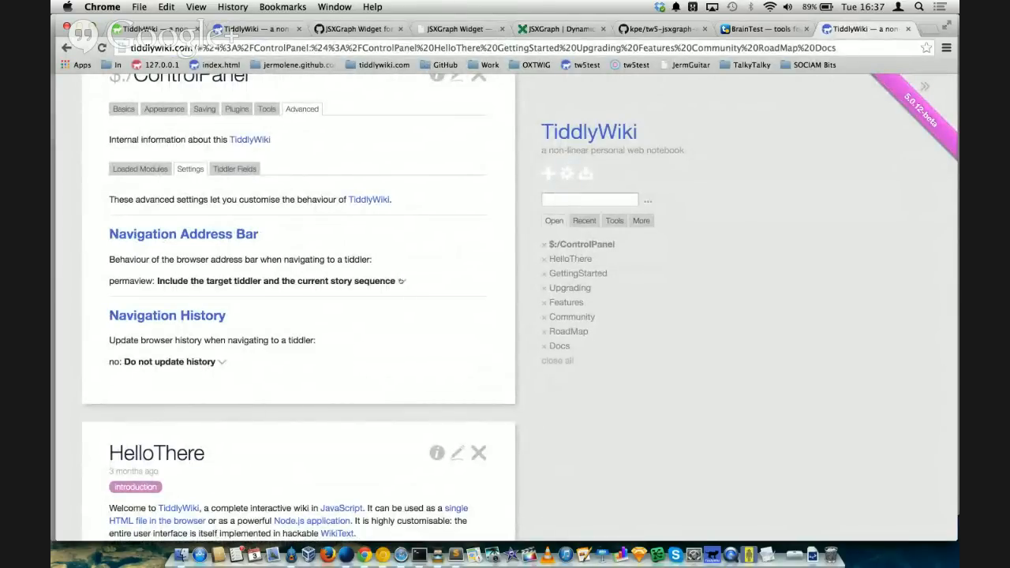
# Step: Set the Navigation Address Bar behaviour to permalink so that it includes only the target tiddler
pyautogui.click(401, 281)
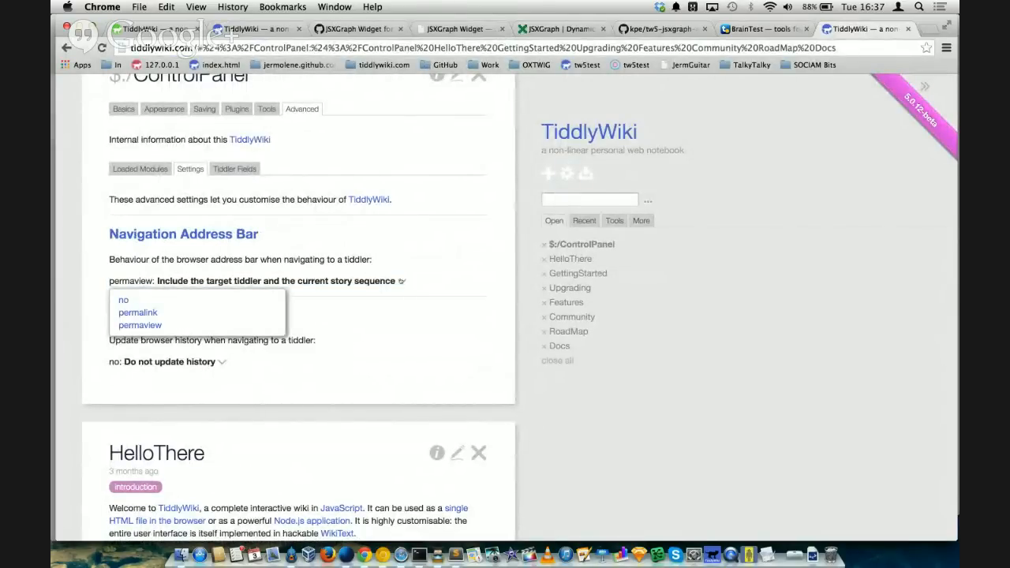
pyautogui.click(359, 282)
pyautogui.click(216, 282)
pyautogui.click(217, 281)
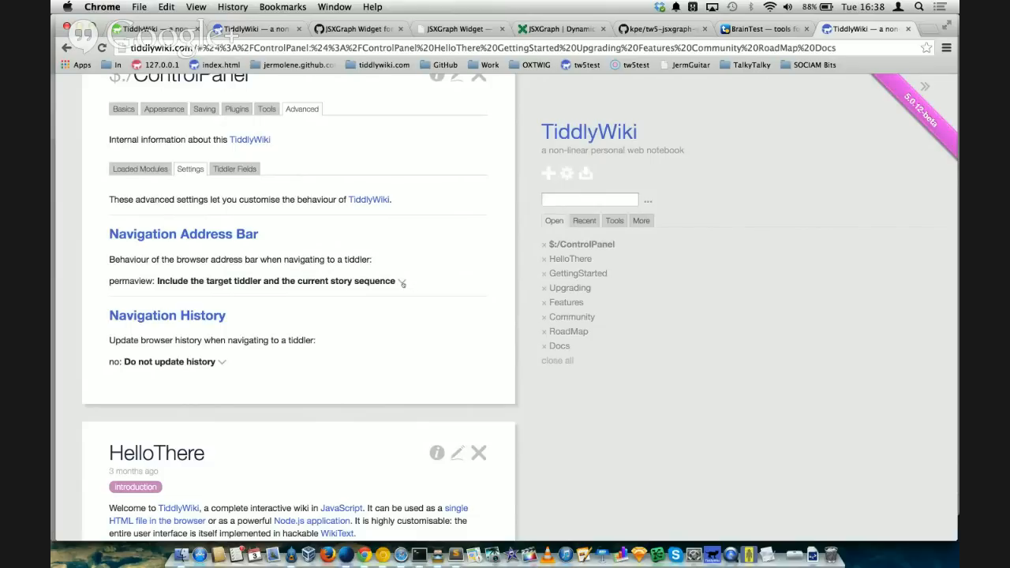
pyautogui.click(294, 286)
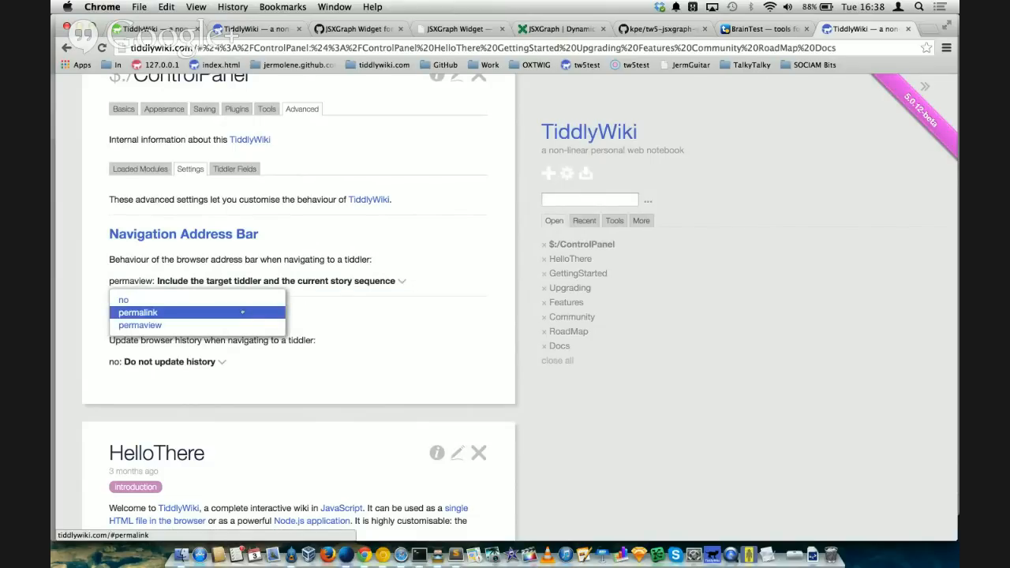
pyautogui.click(242, 313)
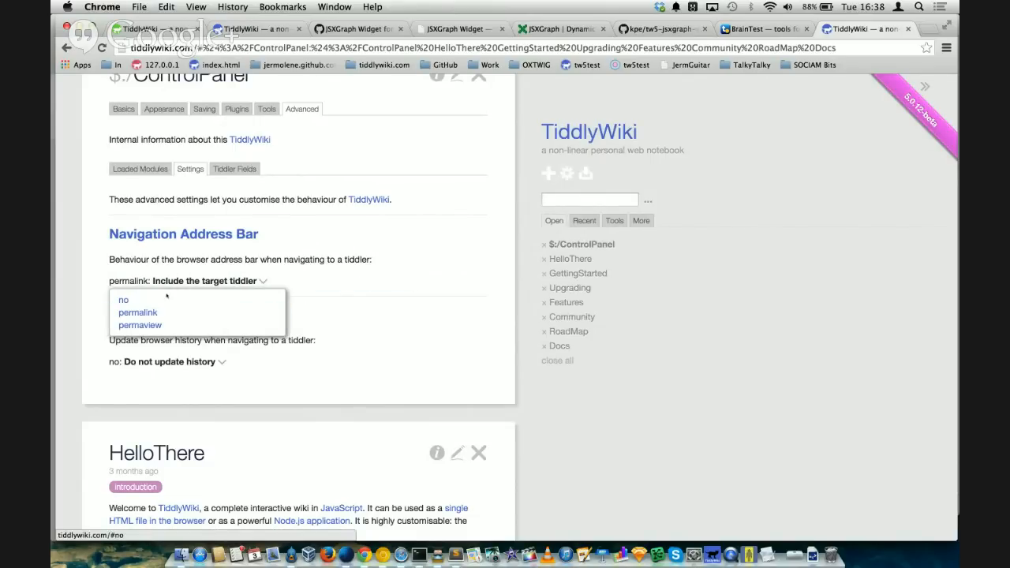
# Step: Try the permaview option for the Navigation Address Bar and put the setting back to permalink
pyautogui.click(173, 328)
pyautogui.press('Up')
pyautogui.press('Up')
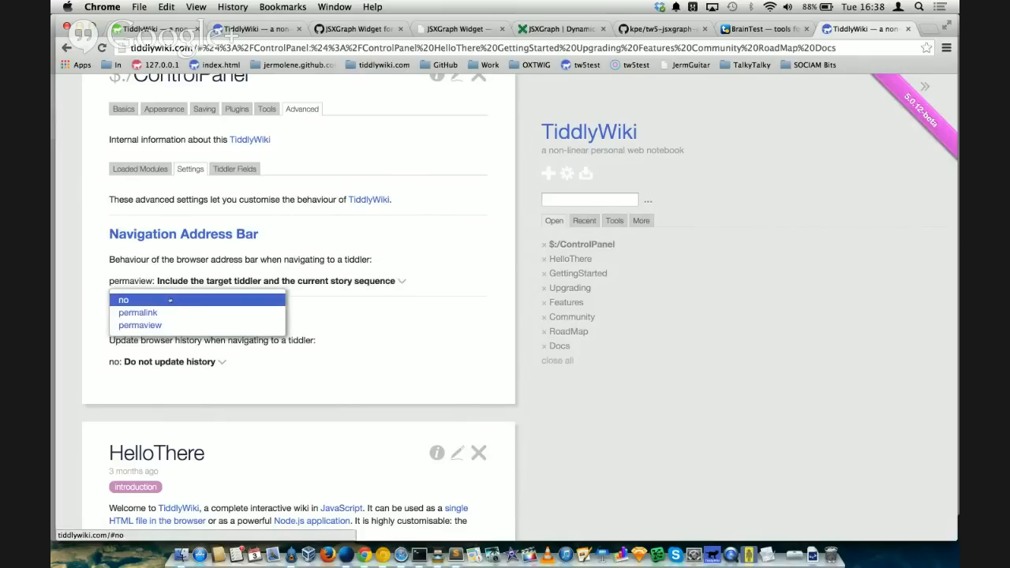
pyautogui.press('Down')
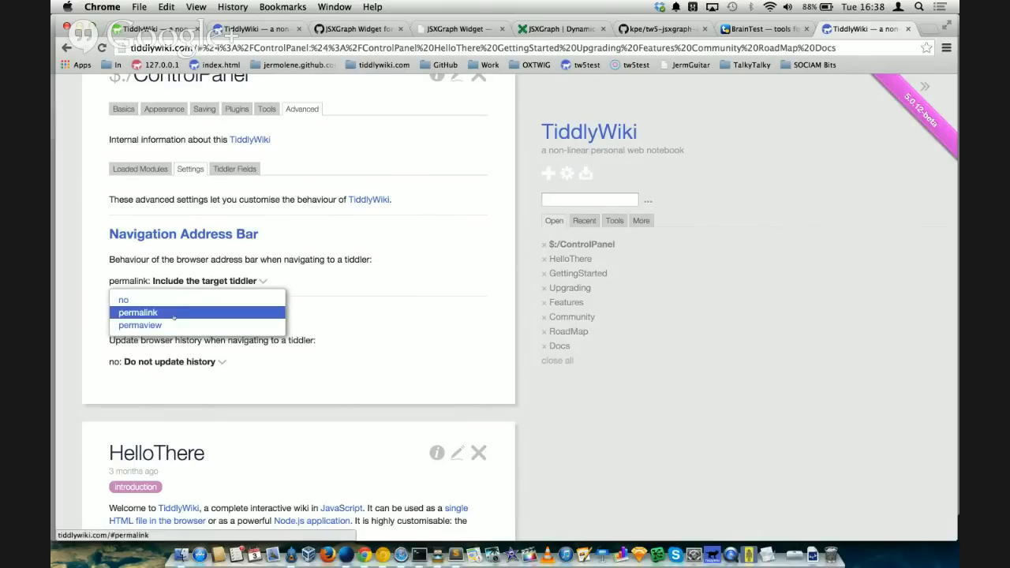
pyautogui.click(187, 315)
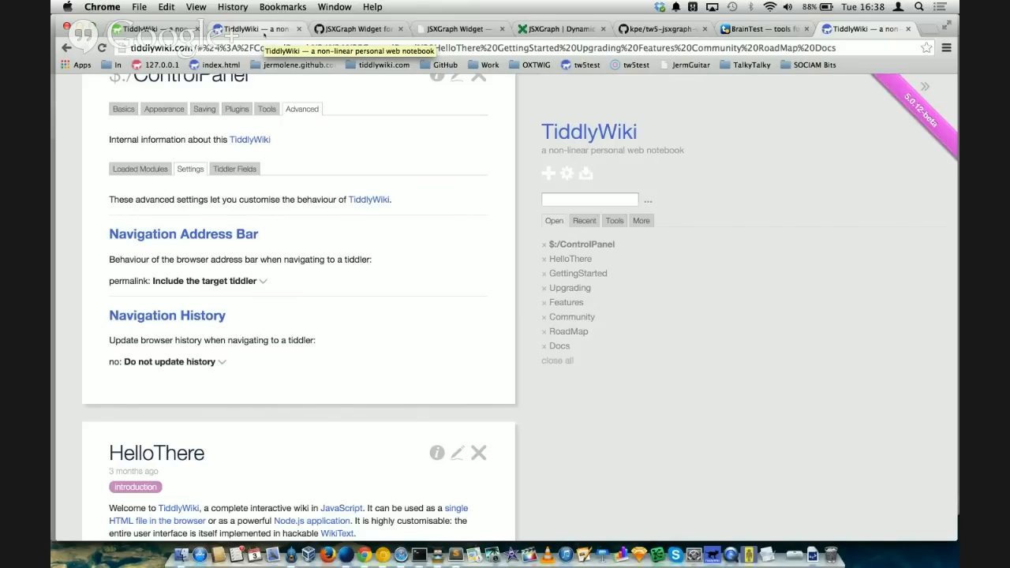
# Step: Open the TW5 Magick wiki at tw5magick.tiddlyspot.com in a new browser tab
pyautogui.press('super+t')
pyautogui.write('sk')
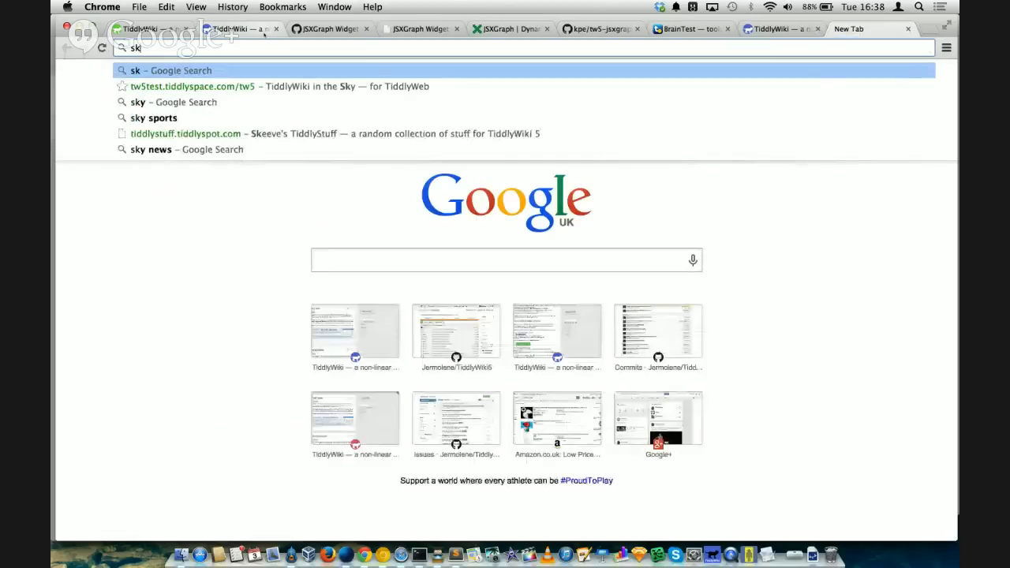
pyautogui.press('BackSpace')
pyautogui.press('BackSpace')
pyautogui.write('tw5magick.tiddlyspot.com')
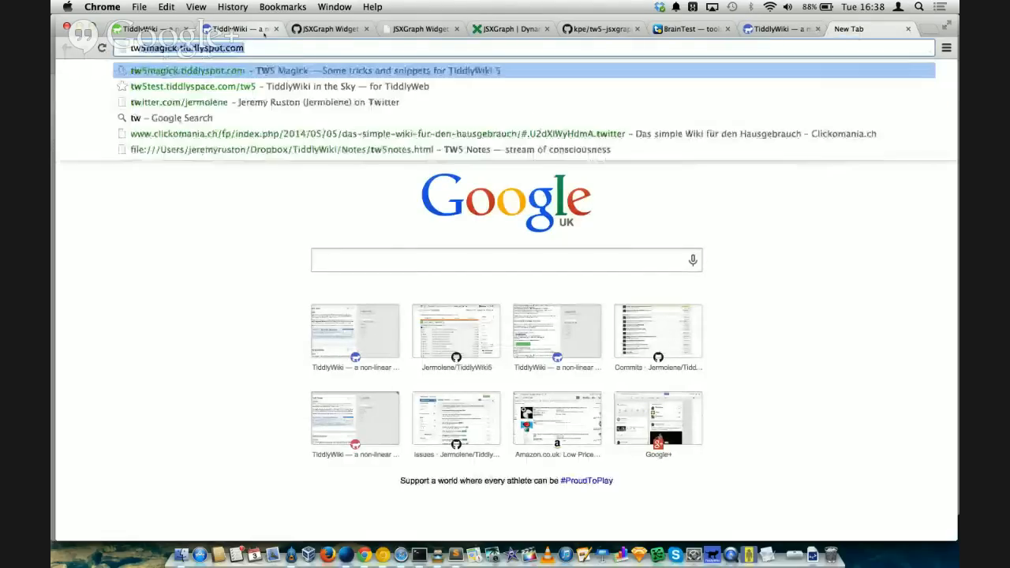
pyautogui.press('Return')
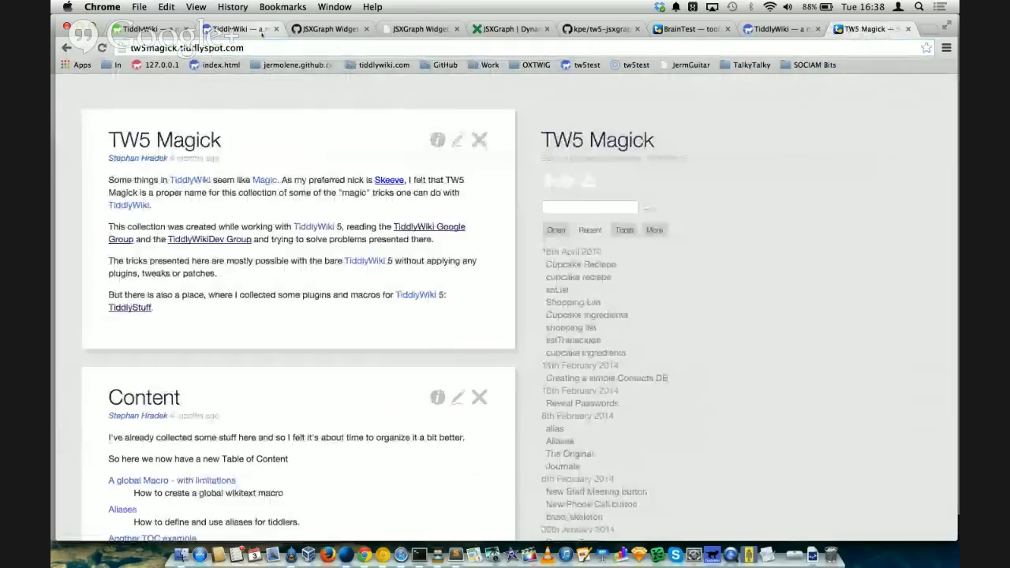
# Step: Search the TW5 Magick wiki for "select"
pyautogui.click(555, 207)
pyautogui.write('select')
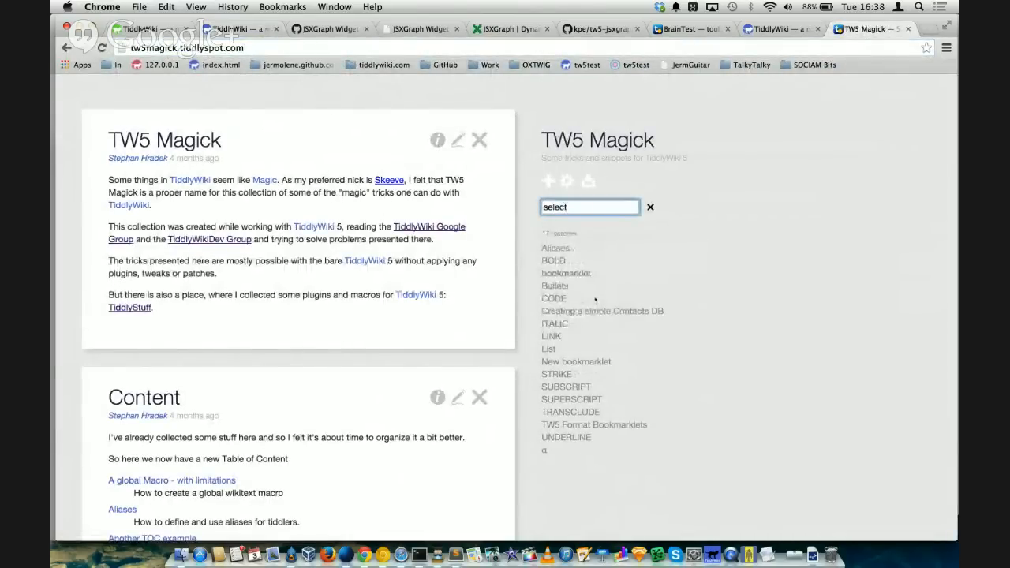
pyautogui.click(426, 48)
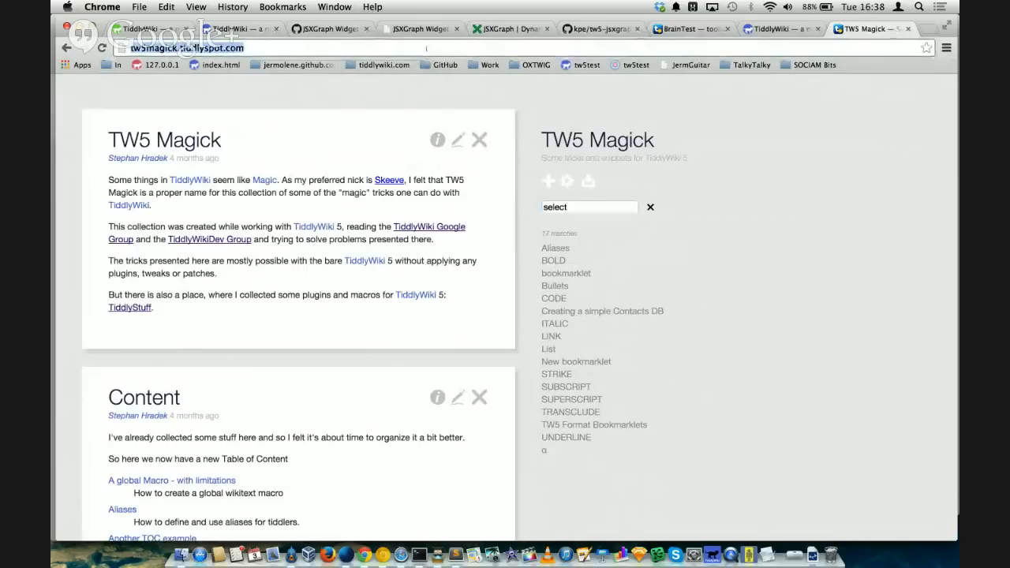
pyautogui.write('tw5st')
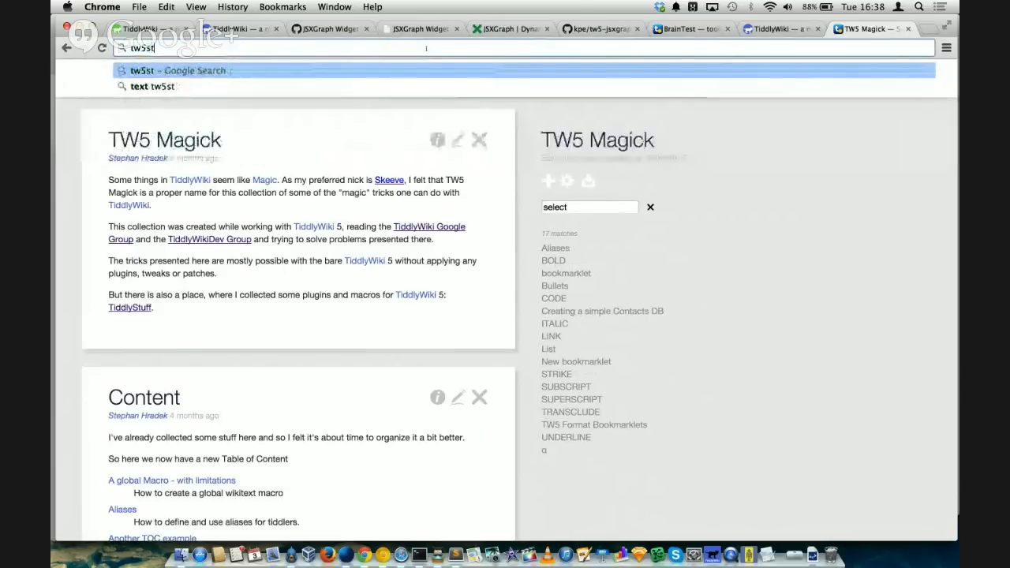
pyautogui.press('super+a')
pyautogui.write('st')
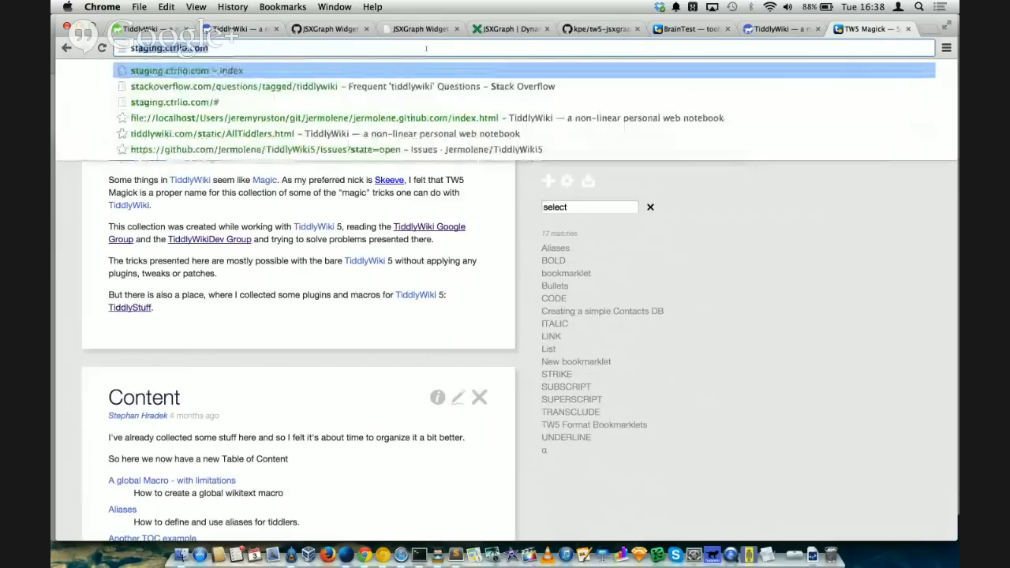
pyautogui.press('BackSpace')
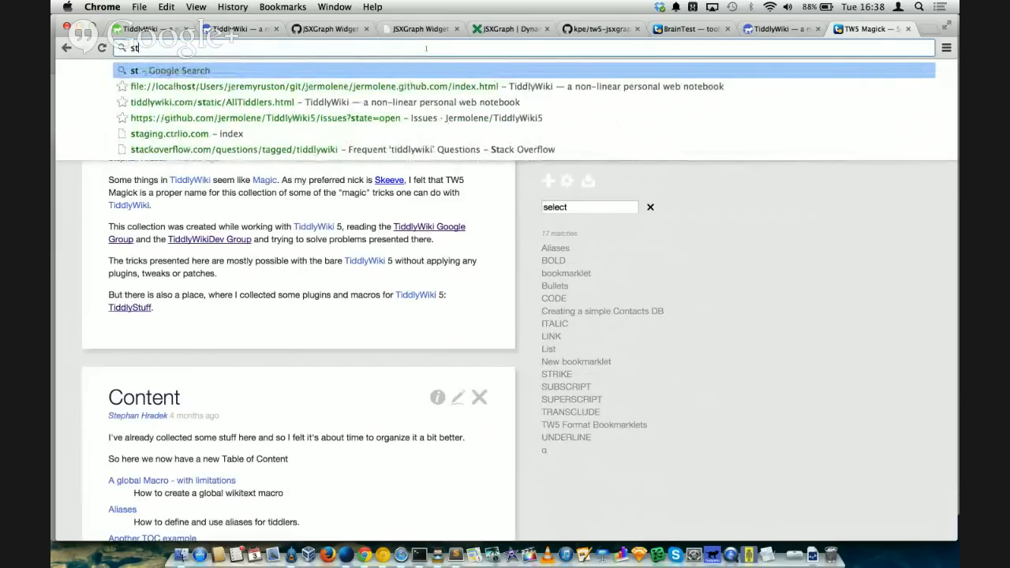
pyautogui.press('BackSpace')
pyautogui.press('BackSpace')
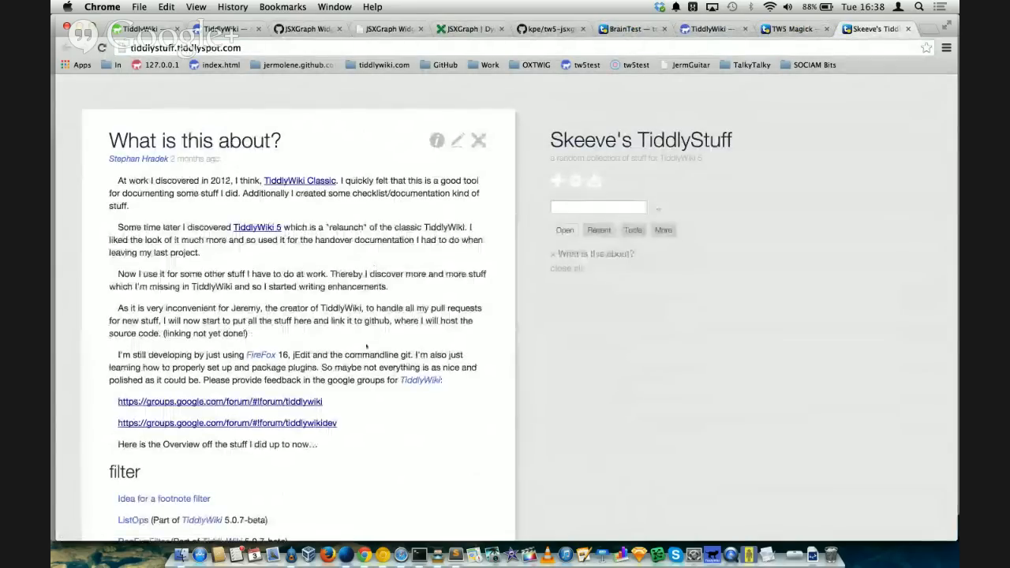
# Step: Open the Listselect Widget tiddler from the widget section of Skeeve's TiddlyStuff overview and view its first example
pyautogui.scroll(-5, 366, 346)
pyautogui.scroll(-4, 366, 346)
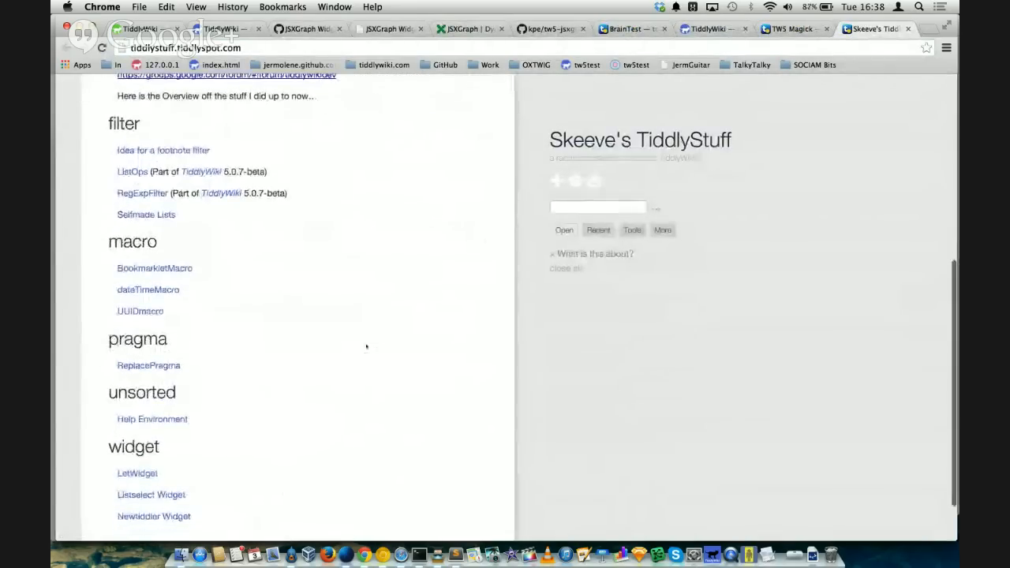
pyautogui.click(150, 460)
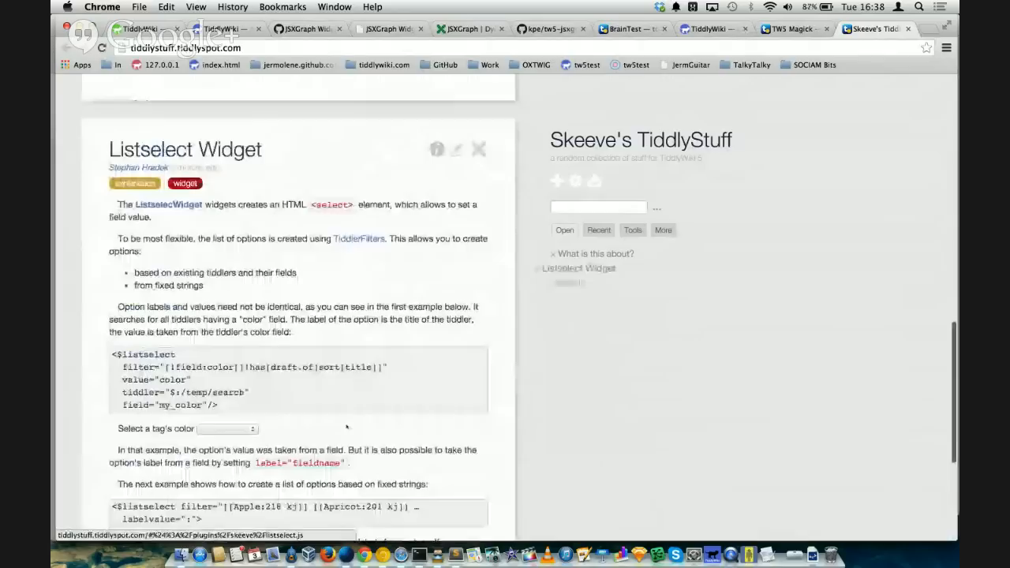
pyautogui.scroll(-1, 344, 426)
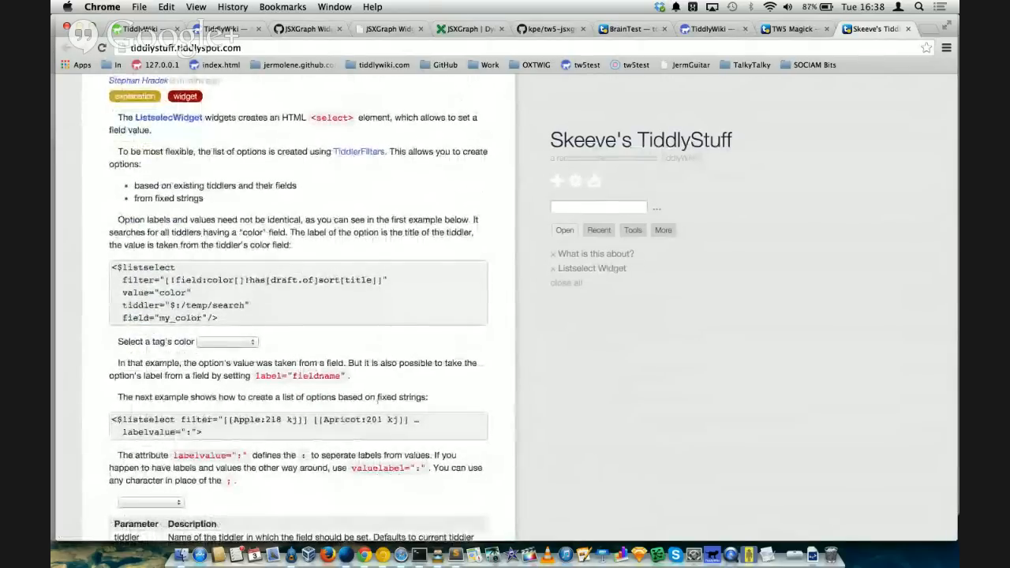
pyautogui.scroll(1, 342, 337)
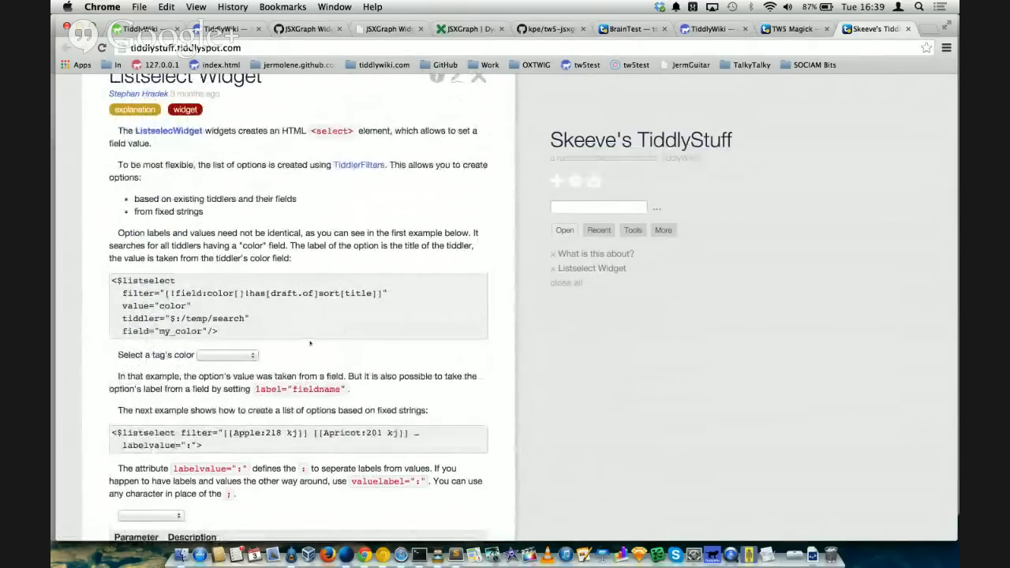
# Step: Try the tag colour example of the Listselect Widget by choosing macro and finally widget
pyautogui.click(250, 356)
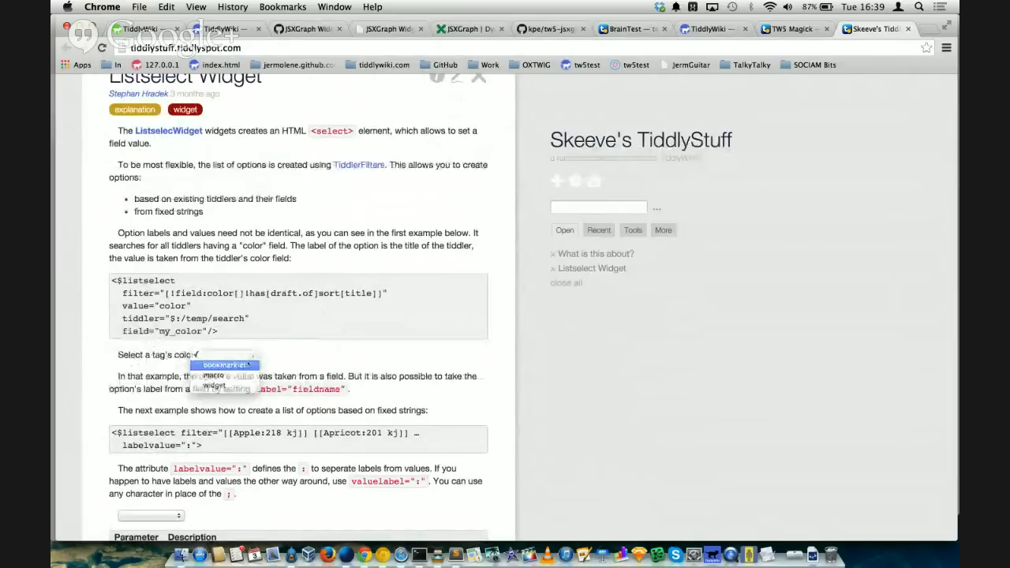
pyautogui.click(221, 364)
pyautogui.click(237, 356)
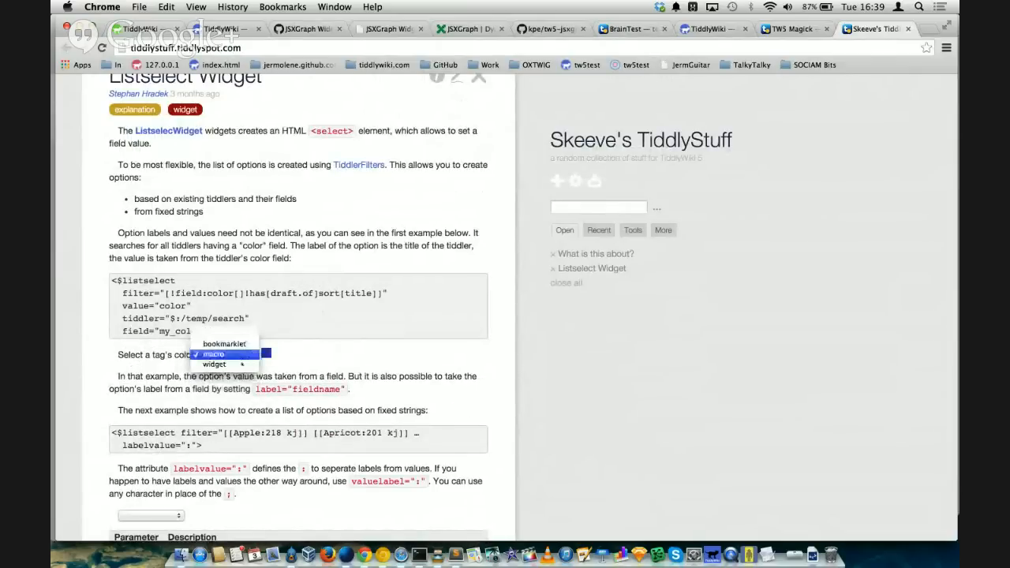
pyautogui.click(237, 365)
# Step: Try the fixed-string fruit example by choosing Apricot and finally Lemon, and view the parameter table beneath it
pyautogui.scroll(-3, 197, 411)
pyautogui.click(150, 456)
pyautogui.click(158, 475)
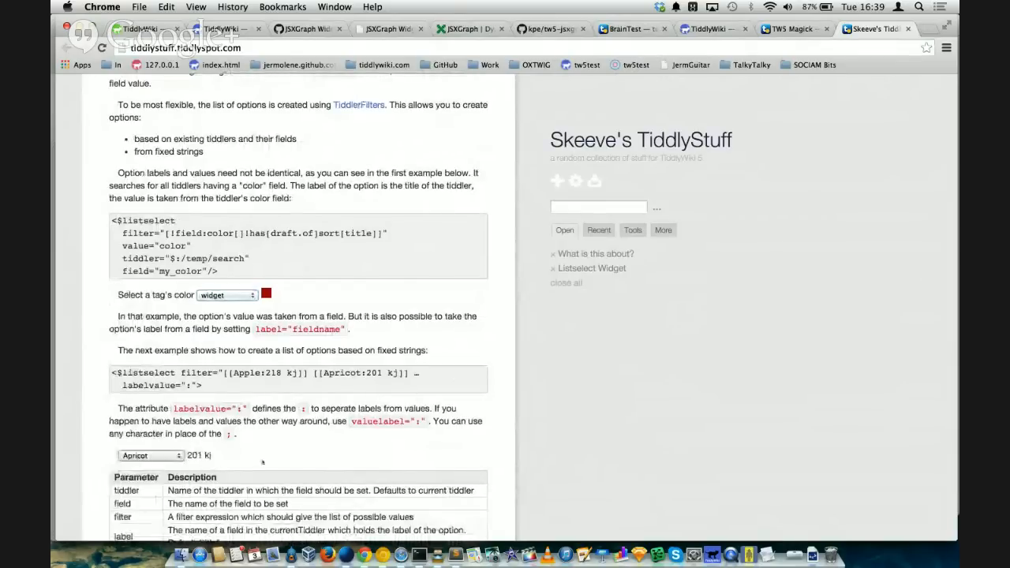
pyautogui.scroll(-4, 178, 441)
pyautogui.click(170, 366)
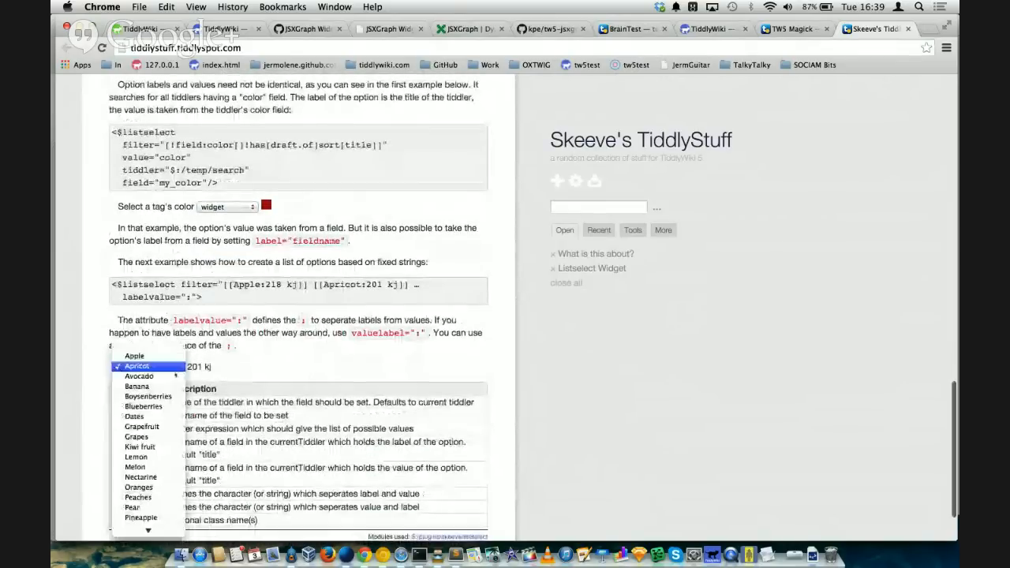
pyautogui.click(158, 457)
pyautogui.scroll(-3, 347, 313)
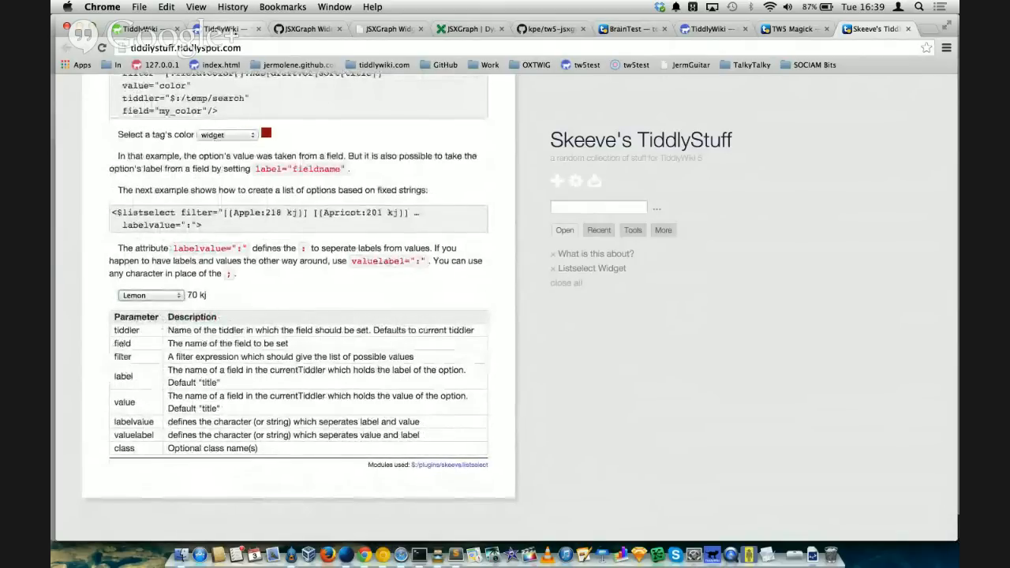
# Step: Switch to the local 5.0.13-prerelease TiddlyWiki, search it for "selectwi" and open the SelectWidget tiddler
pyautogui.click(237, 31)
pyautogui.click(599, 200)
pyautogui.write('selectwi')
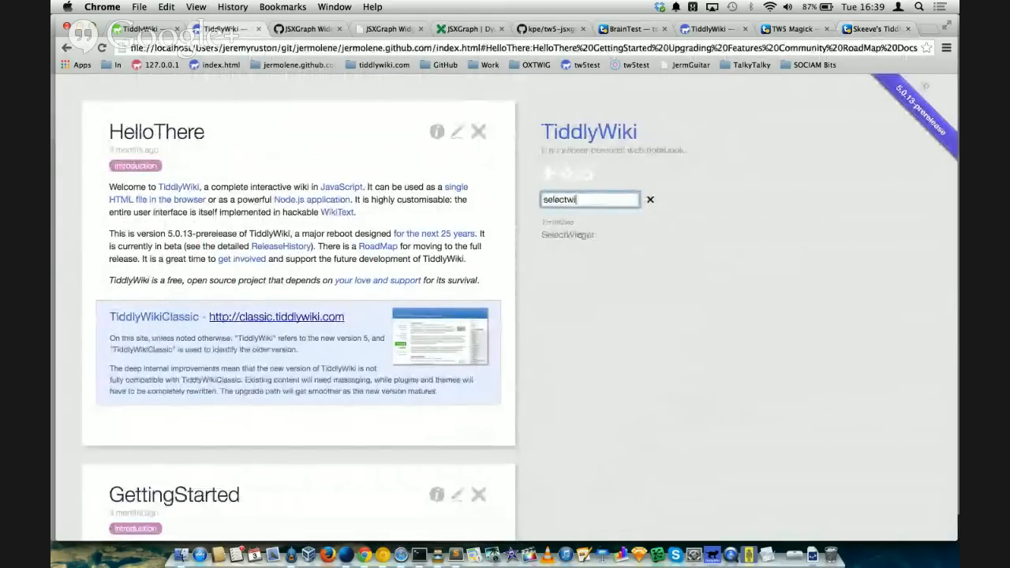
pyautogui.click(567, 235)
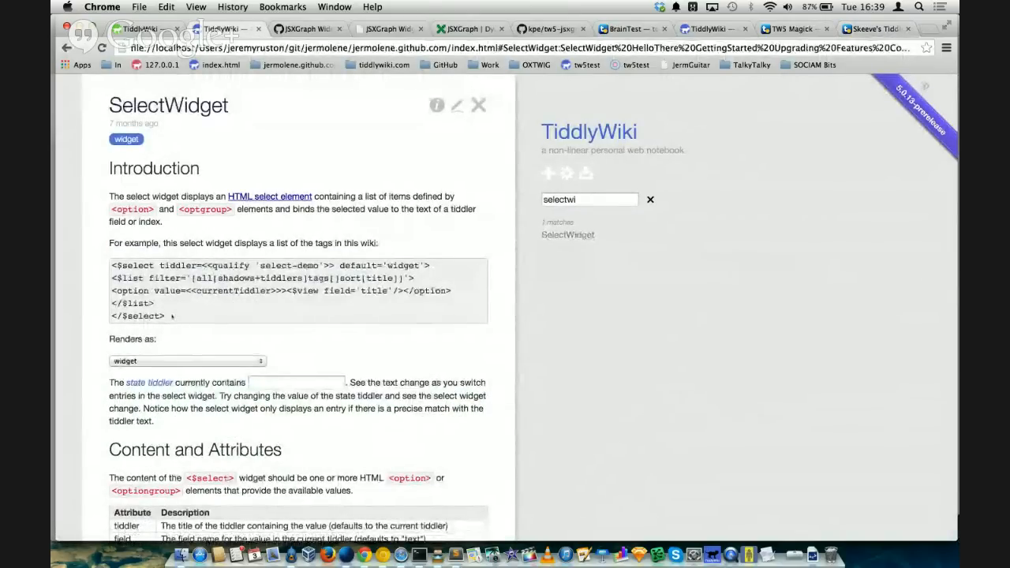
# Step: Examine the SelectWidget example code, highlighting the opening $select line, the option line and the $list filter line
pyautogui.moveTo(165, 316); pyautogui.dragTo(108, 268)
pyautogui.click(108, 268)
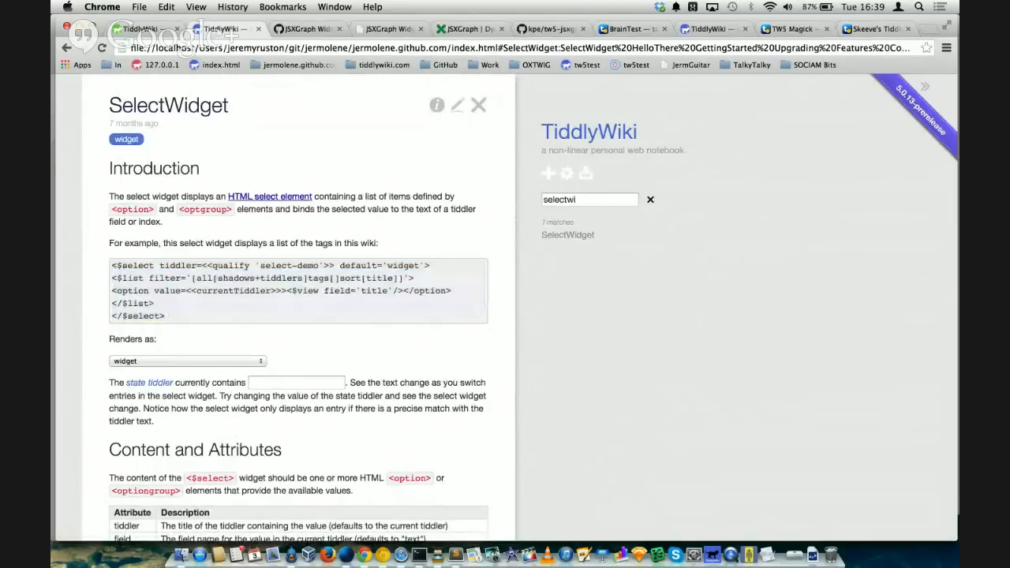
pyautogui.tripleClick(111, 266)
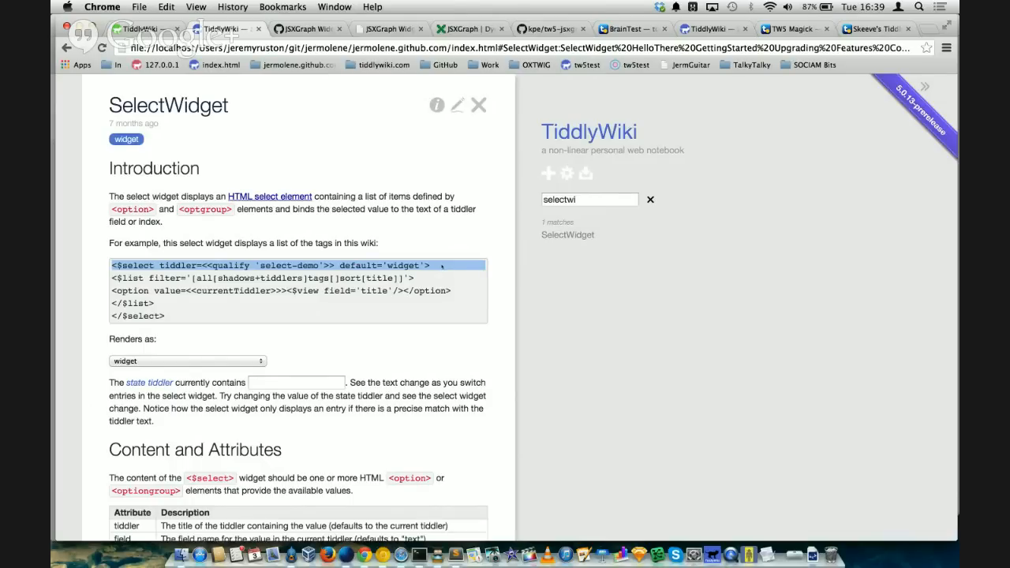
pyautogui.moveTo(455, 290); pyautogui.dragTo(458, 280)
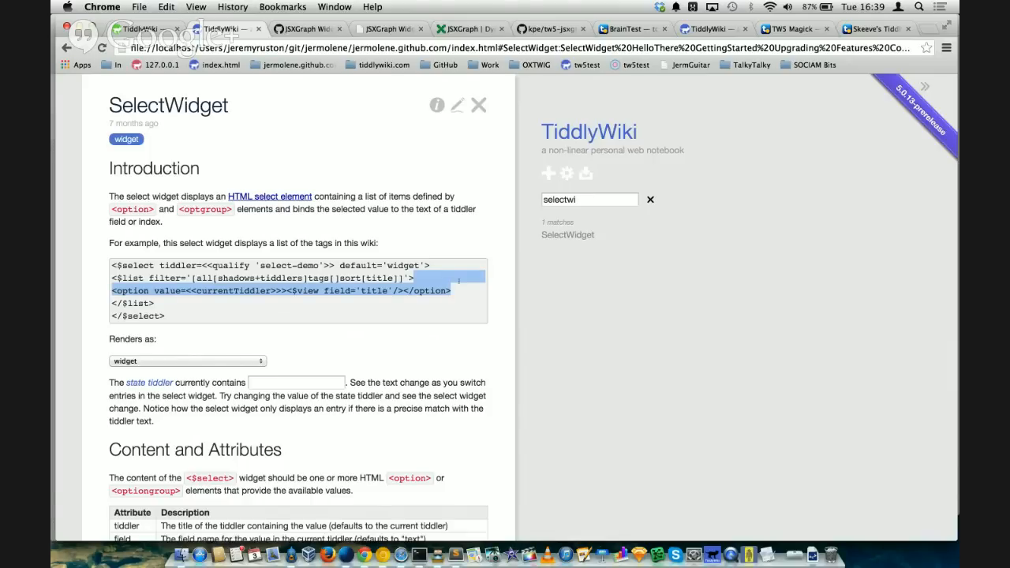
pyautogui.click(442, 276)
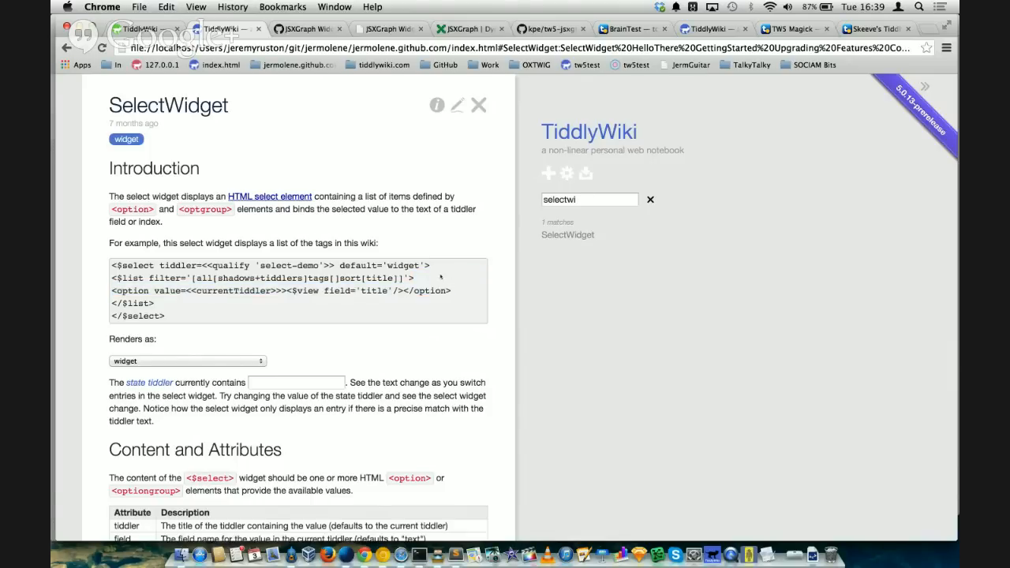
pyautogui.moveTo(441, 276); pyautogui.dragTo(441, 269)
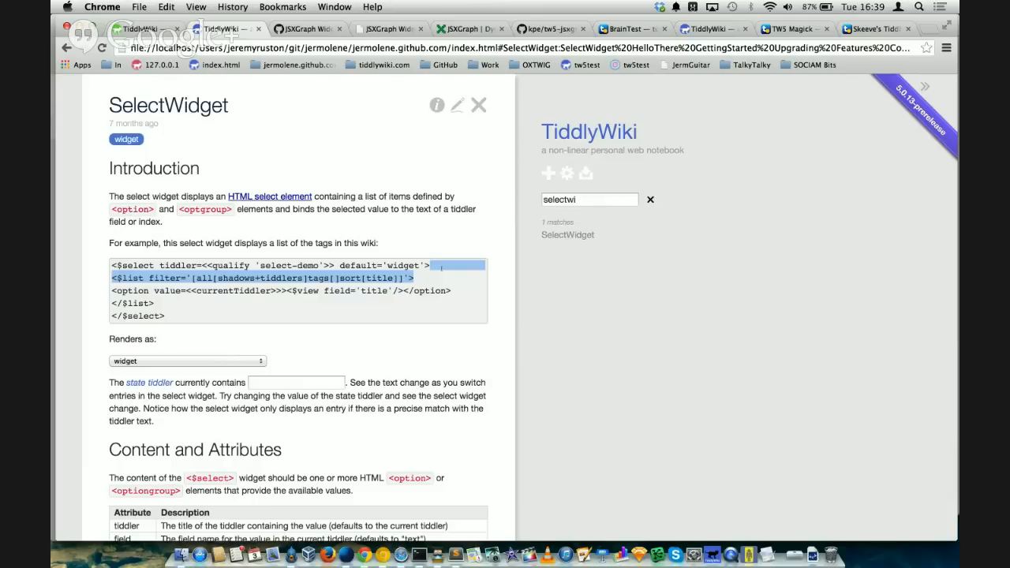
# Step: Browse the tags in the rendered select widget, choosing examples and finally $:/tags/TopRightBar
pyautogui.click(197, 360)
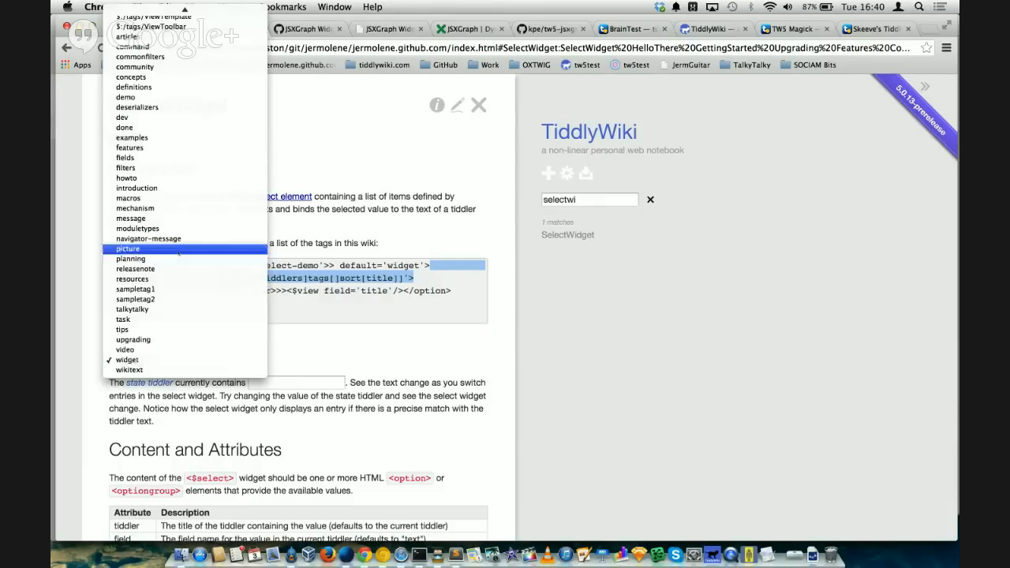
pyautogui.scroll(5, 180, 252)
pyautogui.scroll(3, 179, 252)
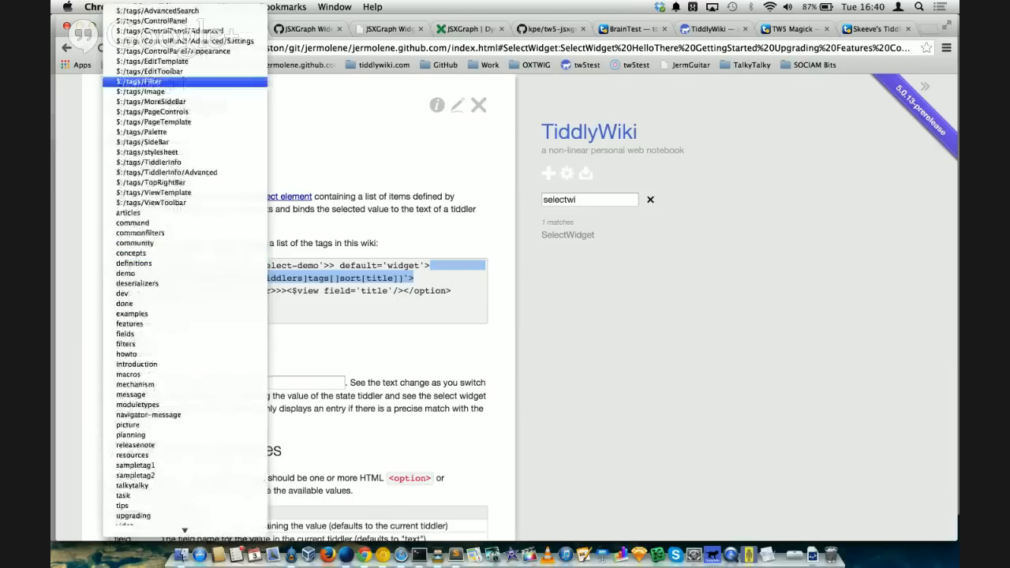
pyautogui.scroll(-2, 207, 449)
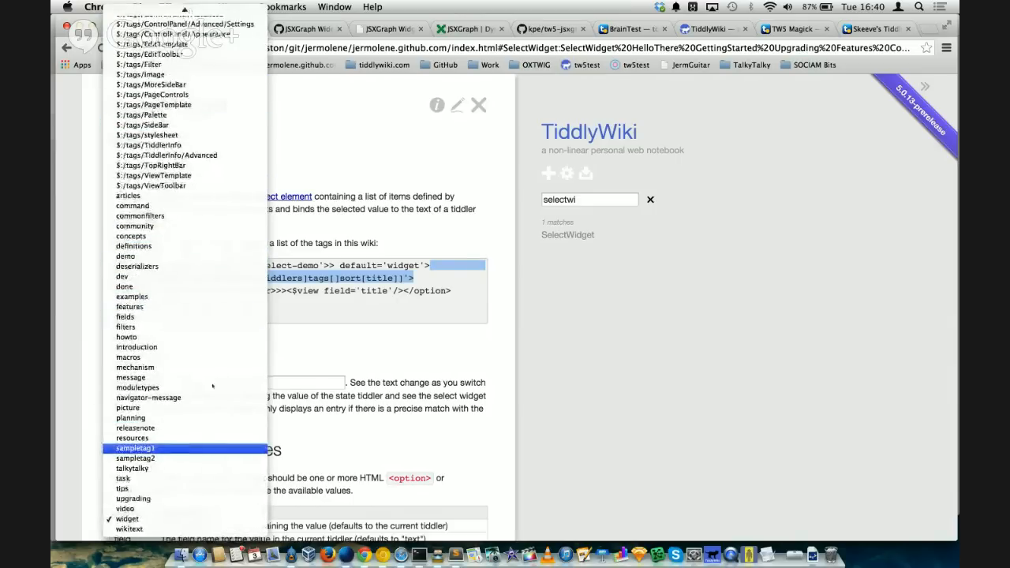
pyautogui.click(185, 297)
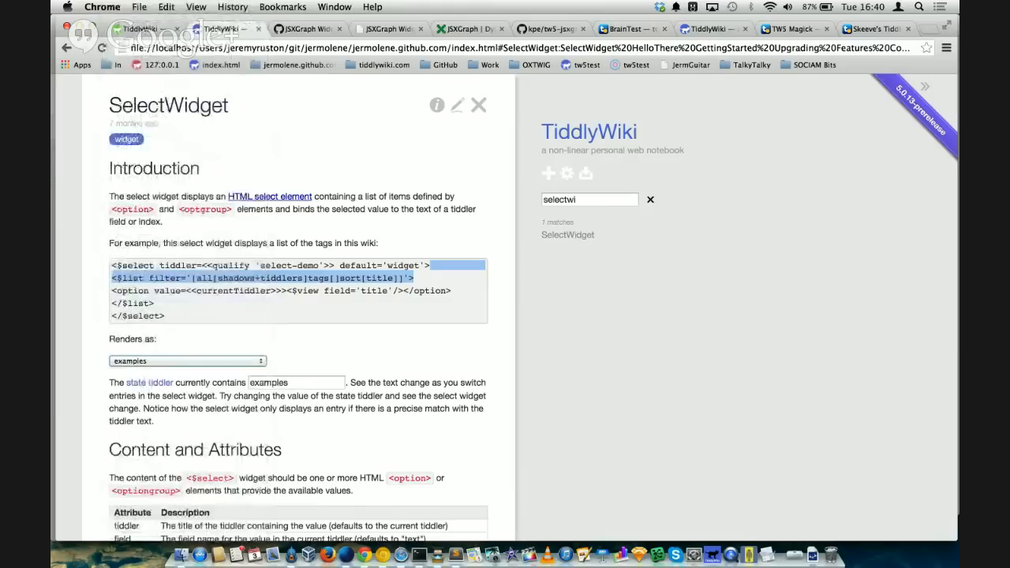
pyautogui.click(225, 361)
pyautogui.click(229, 230)
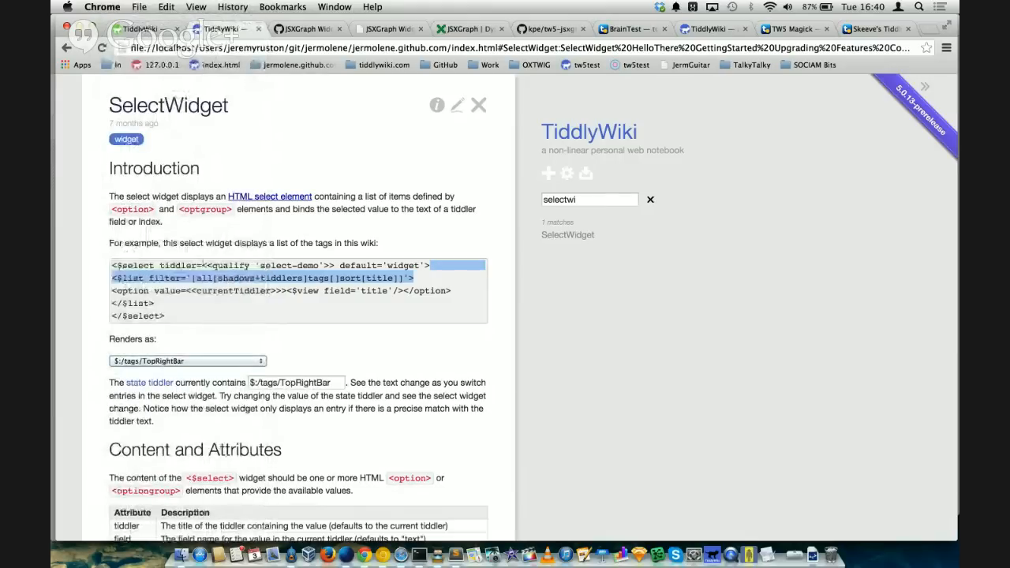
# Step: Highlight the <<qualify 'select-demo'>> reference, the option line, its value=<<currentTiddler>> attribute and the $view title element in the example code
pyautogui.moveTo(202, 266); pyautogui.dragTo(334, 266)
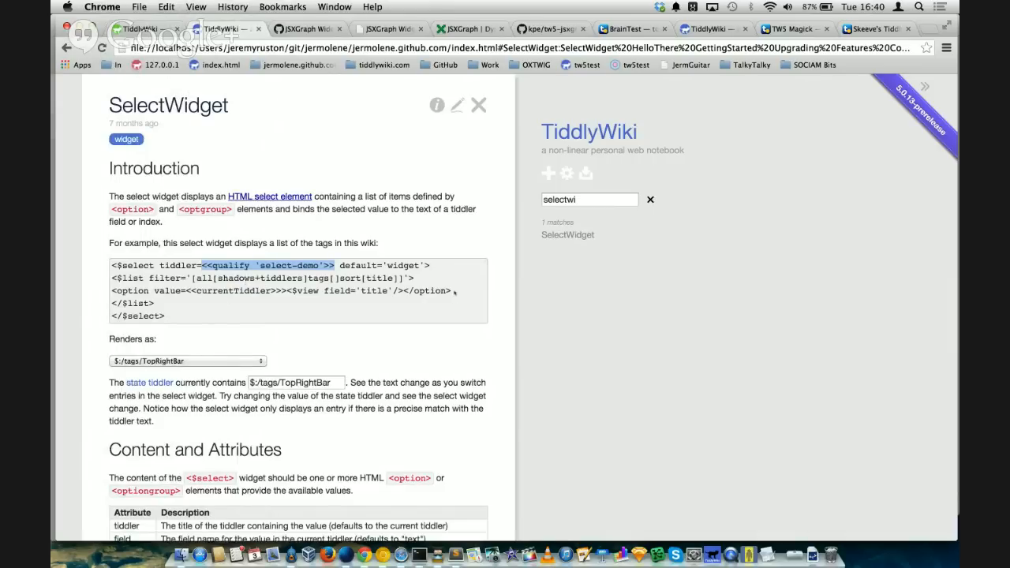
pyautogui.moveTo(453, 298); pyautogui.dragTo(453, 279)
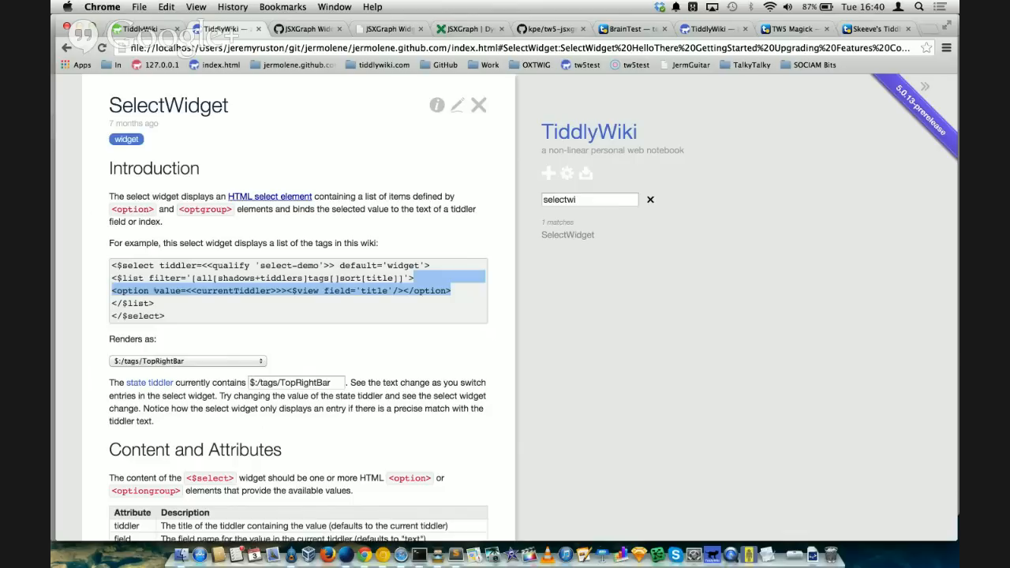
pyautogui.click(269, 288)
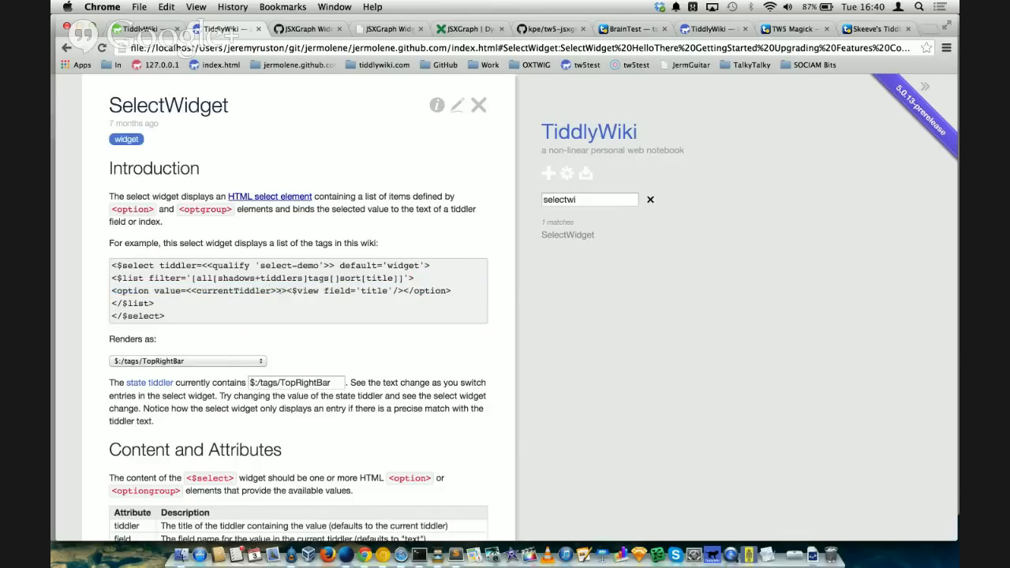
pyautogui.moveTo(283, 290); pyautogui.dragTo(153, 290)
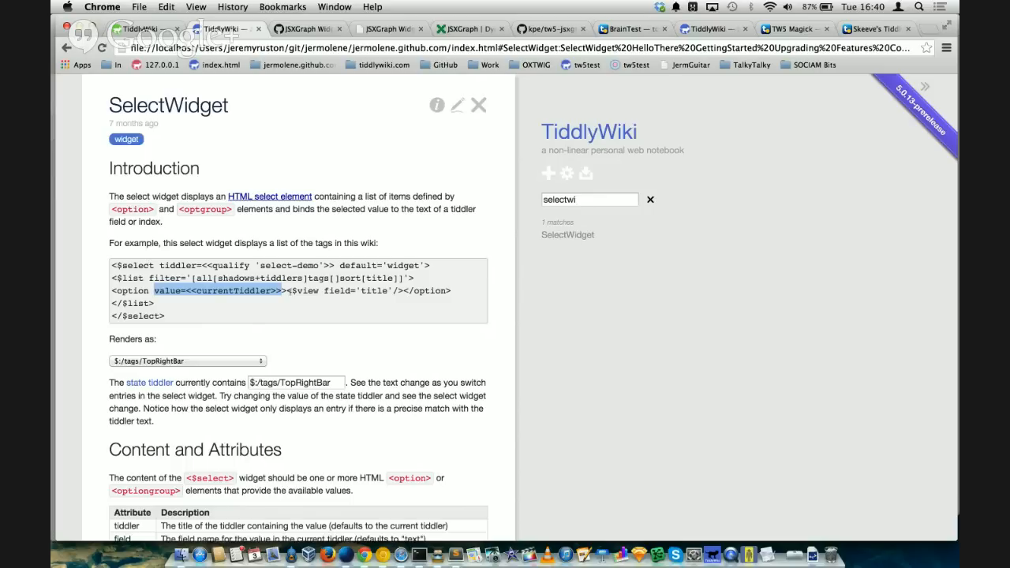
pyautogui.click(287, 292)
pyautogui.moveTo(287, 291); pyautogui.dragTo(404, 291)
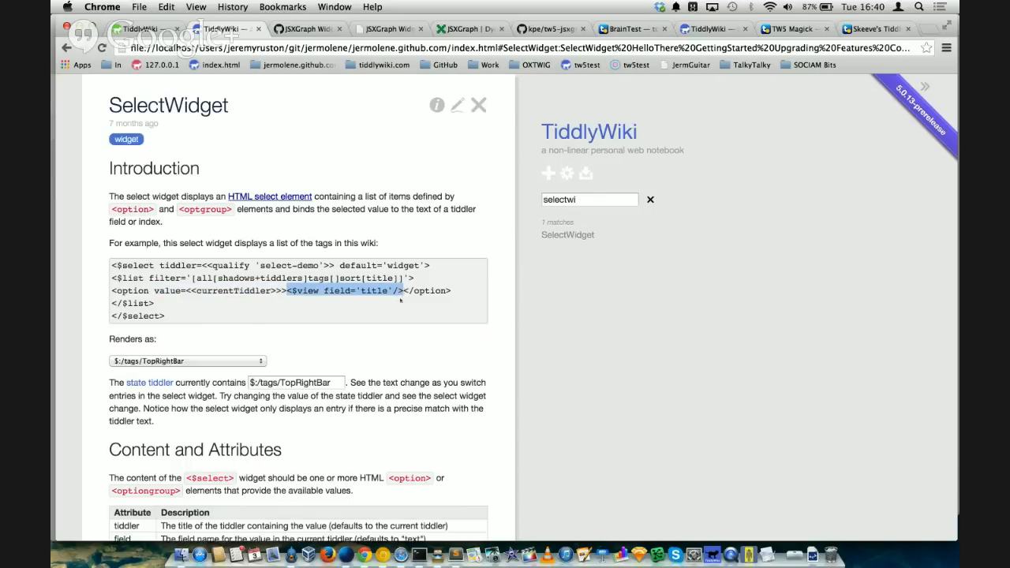
# Step: Inspect the rendered tag list's entries and highlight the option's value=<<currentTiddler>> attribute in the example code
pyautogui.click(221, 361)
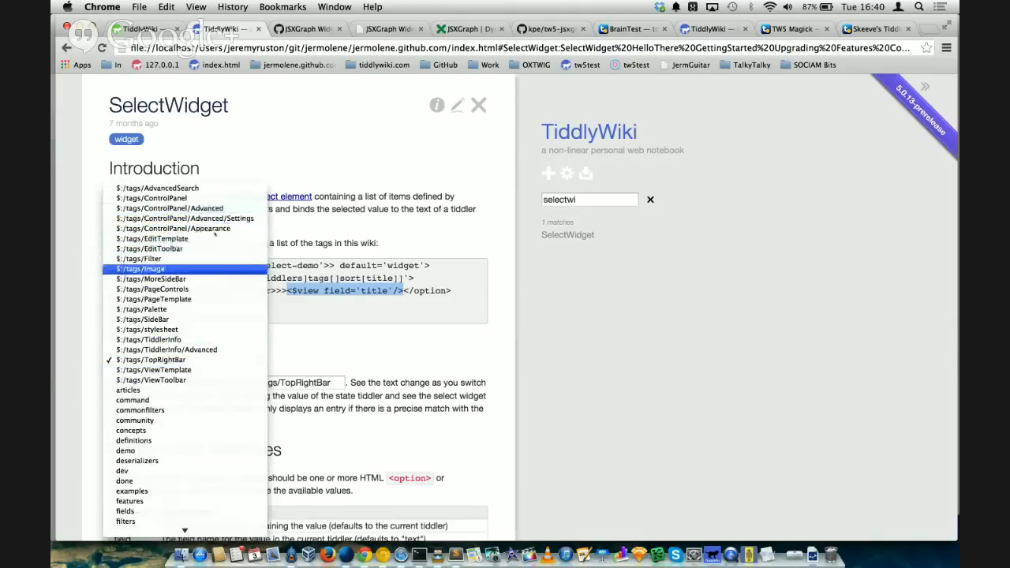
pyautogui.click(296, 316)
pyautogui.moveTo(154, 290); pyautogui.dragTo(283, 291)
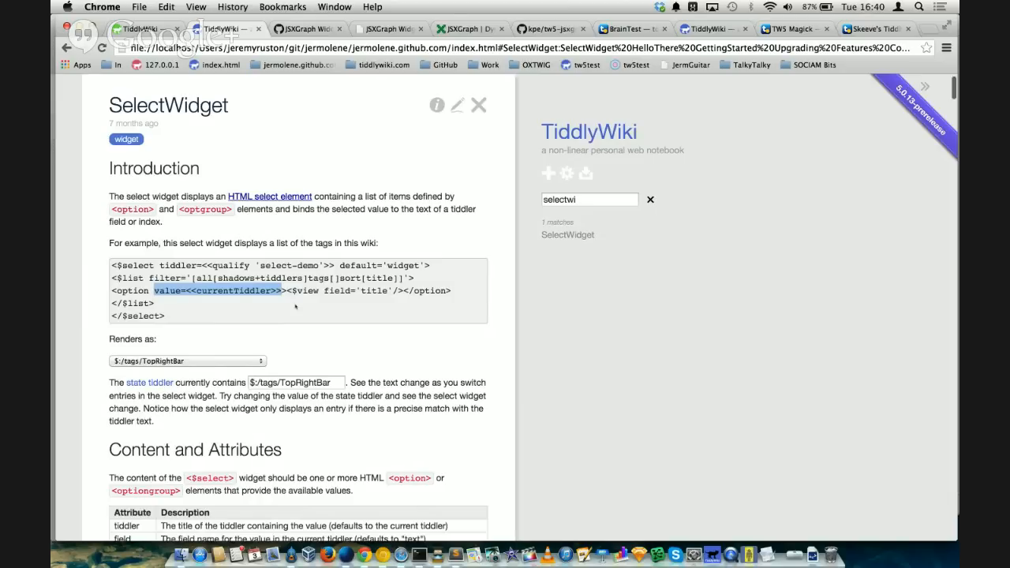
pyautogui.scroll(-3, 296, 306)
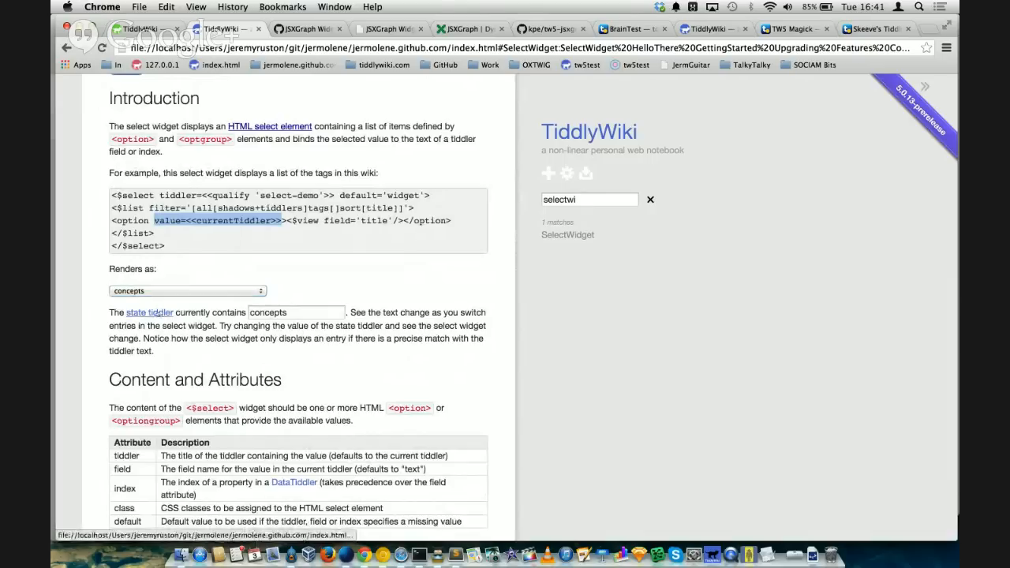
# Step: Open the select demo's state tiddler, view its text, and return to the SelectWidget introduction
pyautogui.scroll(-3, 157, 312)
pyautogui.scroll(-10, 157, 312)
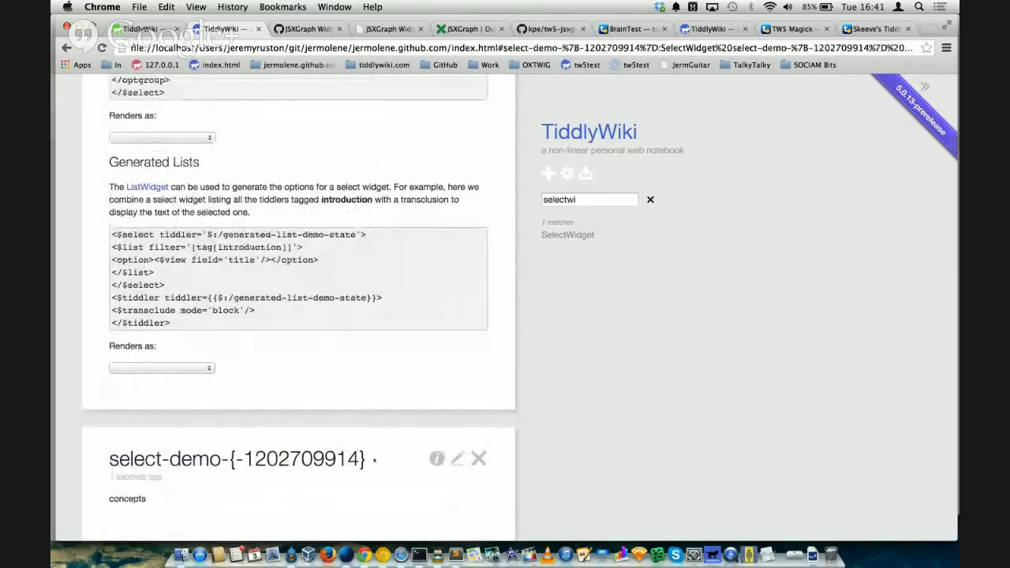
pyautogui.scroll(15, 299, 316)
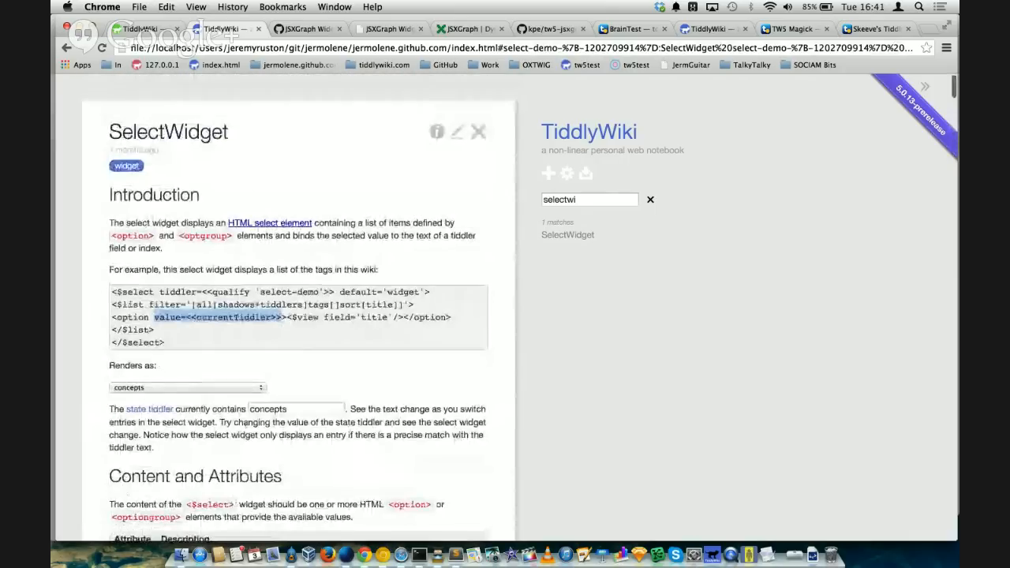
# Step: Set the state tiddler's text to done, check the rendered tag list's selection, and choose examples in that list
pyautogui.doubleClick(301, 409)
pyautogui.write('do')
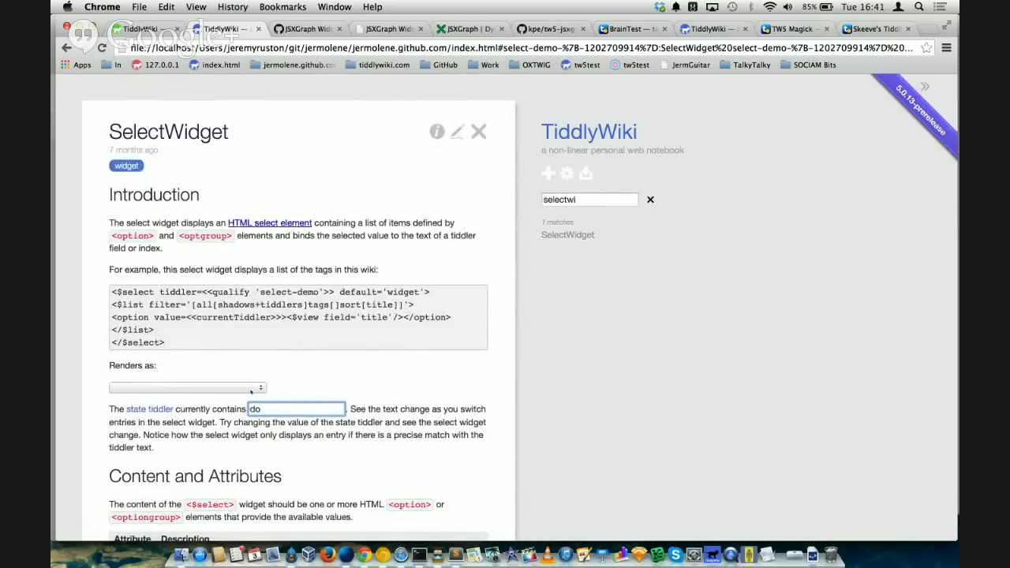
pyautogui.write('ne')
pyautogui.click(260, 387)
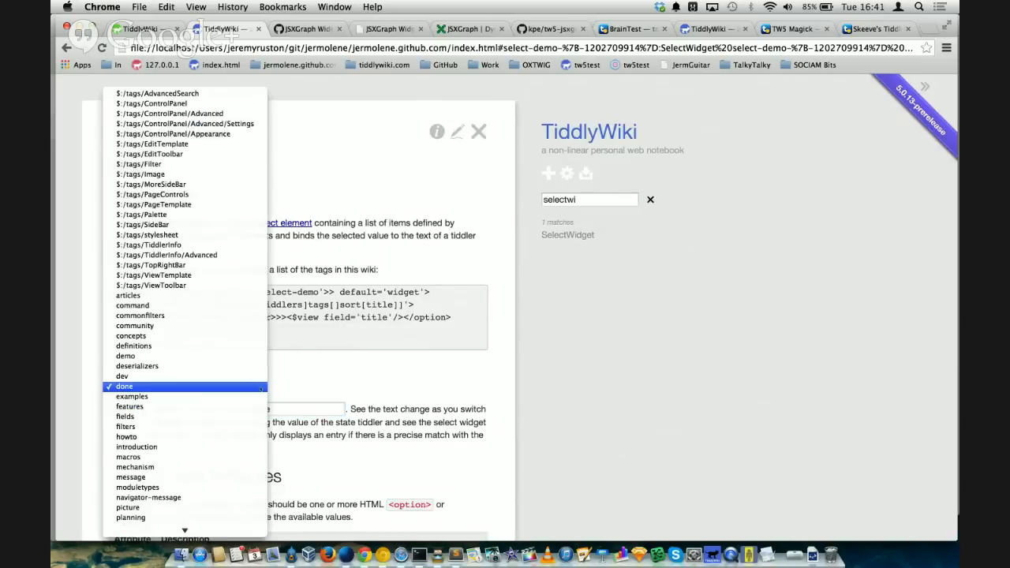
pyautogui.click(296, 382)
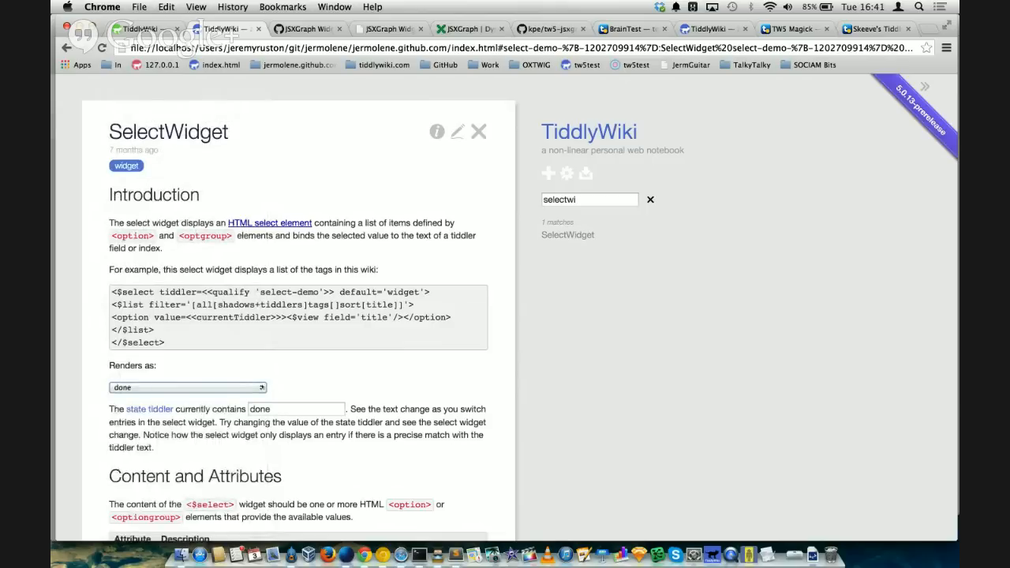
pyautogui.click(258, 387)
pyautogui.click(258, 398)
# Step: Examine the attribute table in the SelectWidget's Content and Attributes section
pyautogui.scroll(-5, 334, 411)
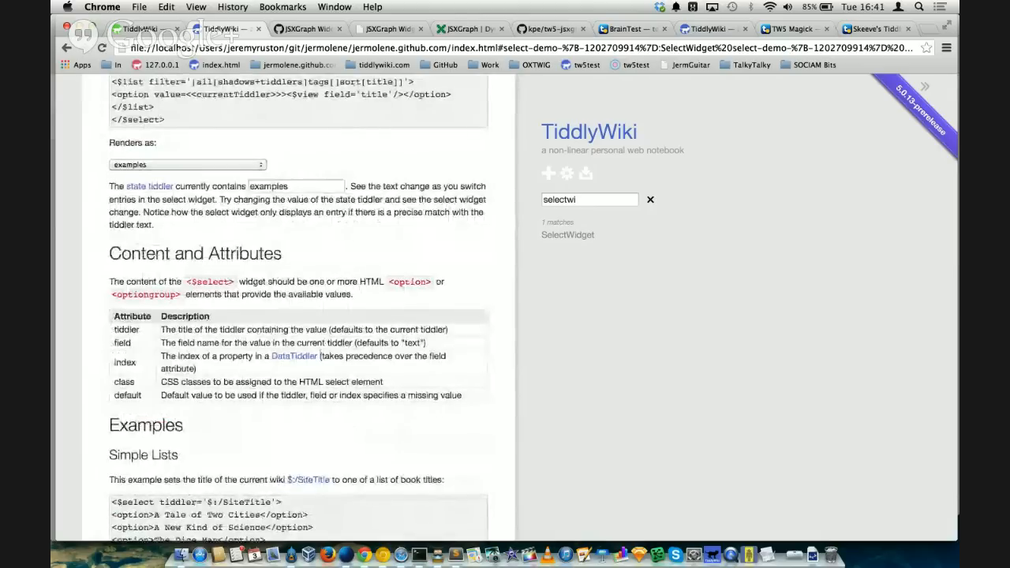
pyautogui.moveTo(335, 412); pyautogui.dragTo(185, 336)
pyautogui.click(185, 337)
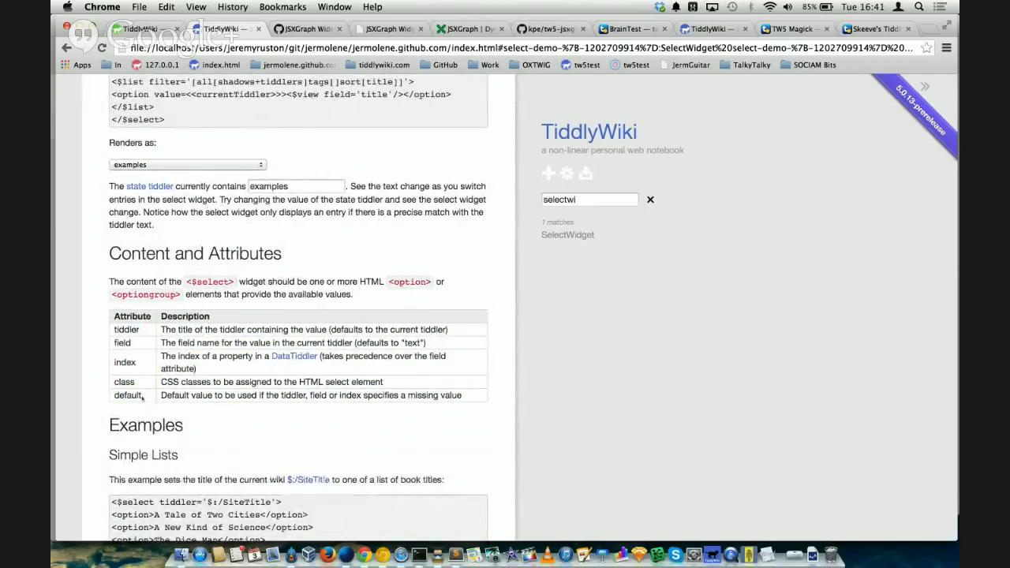
# Step: Highlight the Simple Lists example code and set the site title to A New Kind of Science with its rendered select widget
pyautogui.scroll(-5, 265, 454)
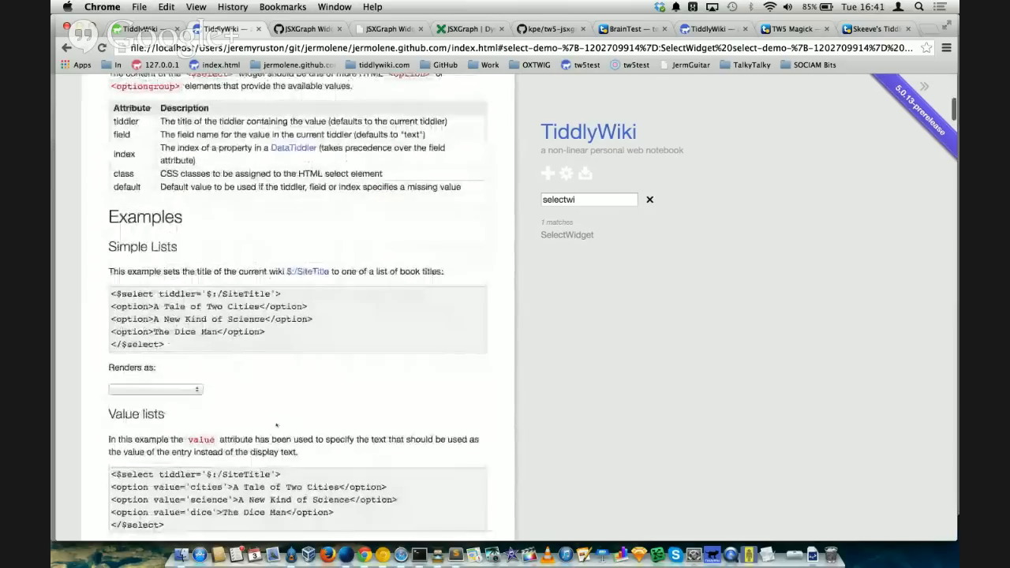
pyautogui.moveTo(171, 340); pyautogui.dragTo(111, 289)
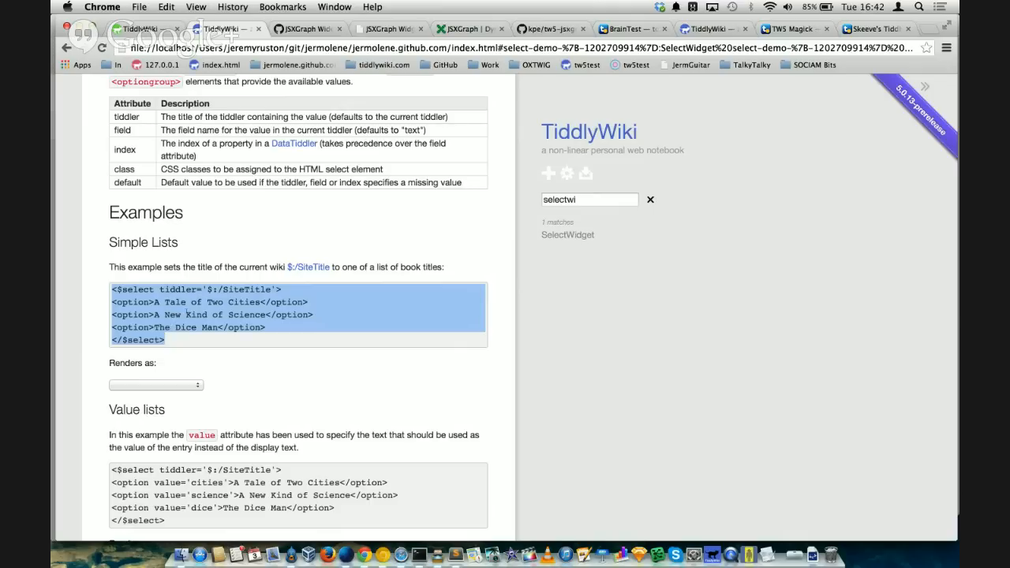
pyautogui.click(184, 386)
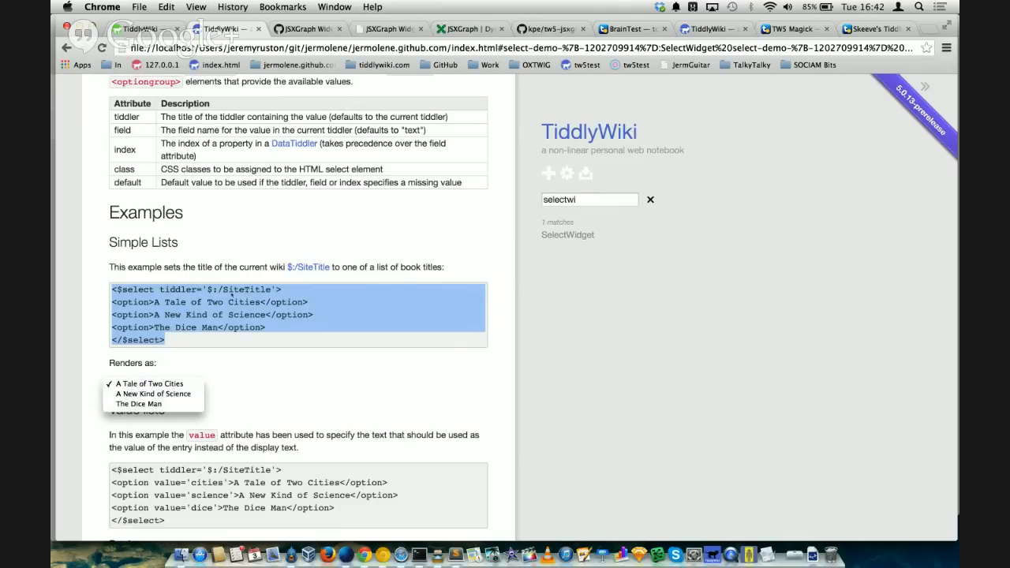
pyautogui.click(184, 394)
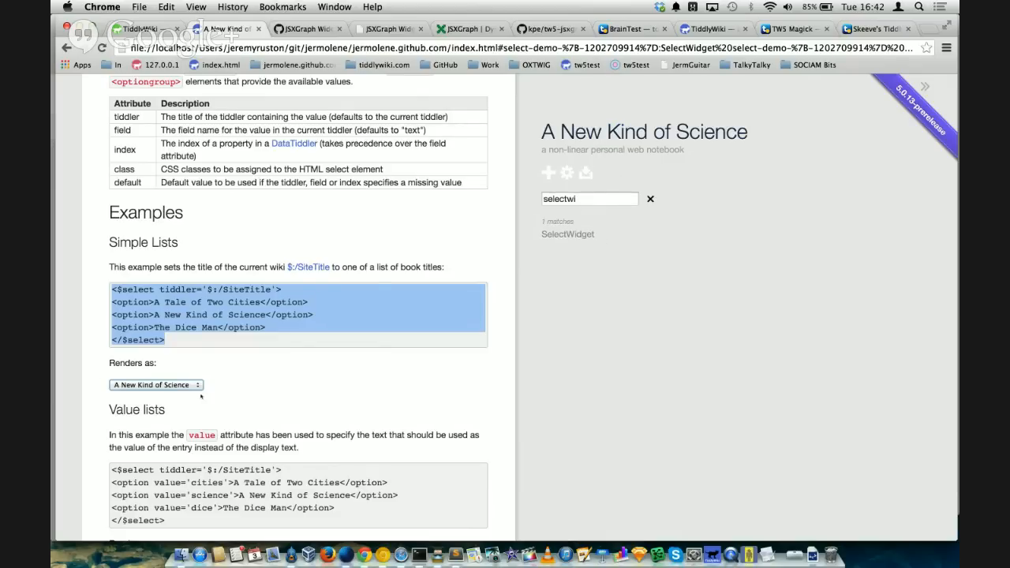
# Step: Switch the site title to The Dice Man and finally to A Tale of Two Cities using the Simple Lists select widget
pyautogui.click(196, 386)
pyautogui.click(153, 393)
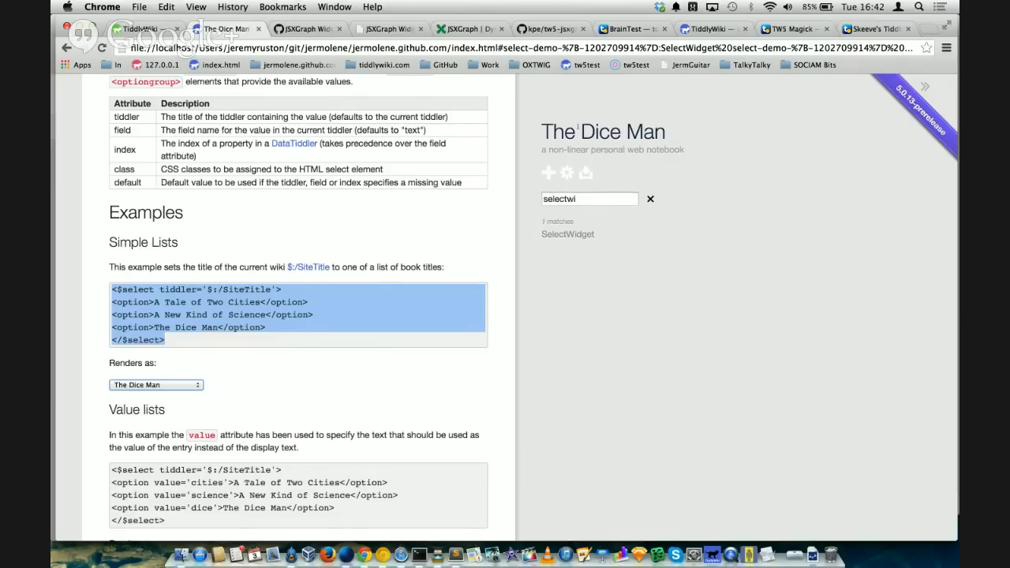
pyautogui.click(189, 386)
pyautogui.click(189, 357)
pyautogui.click(182, 376)
pyautogui.click(182, 385)
pyautogui.click(180, 364)
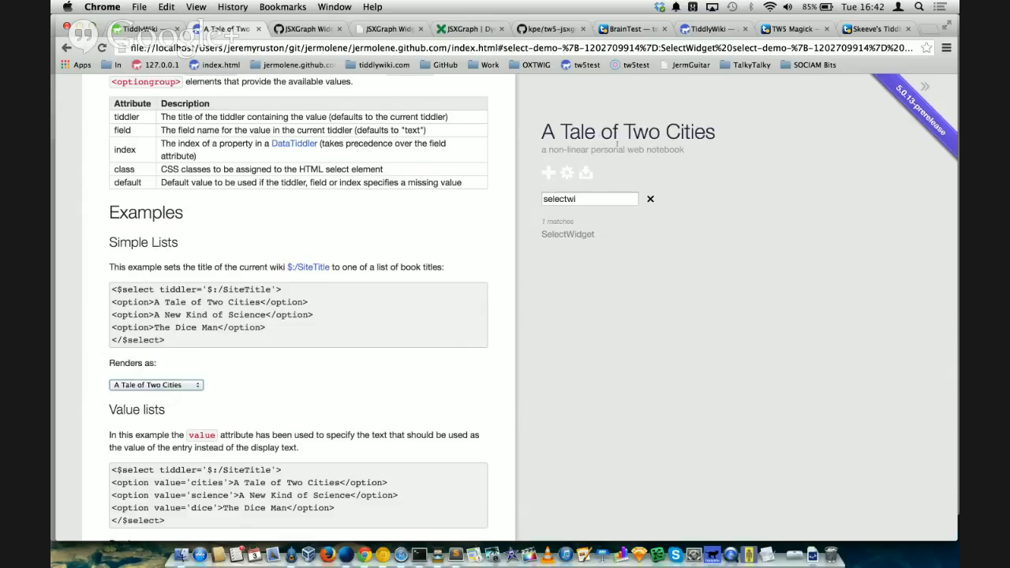
# Step: Choose A New Kind of Science in the Value lists select widget and highlight value='science' in its example code
pyautogui.scroll(-5, 386, 380)
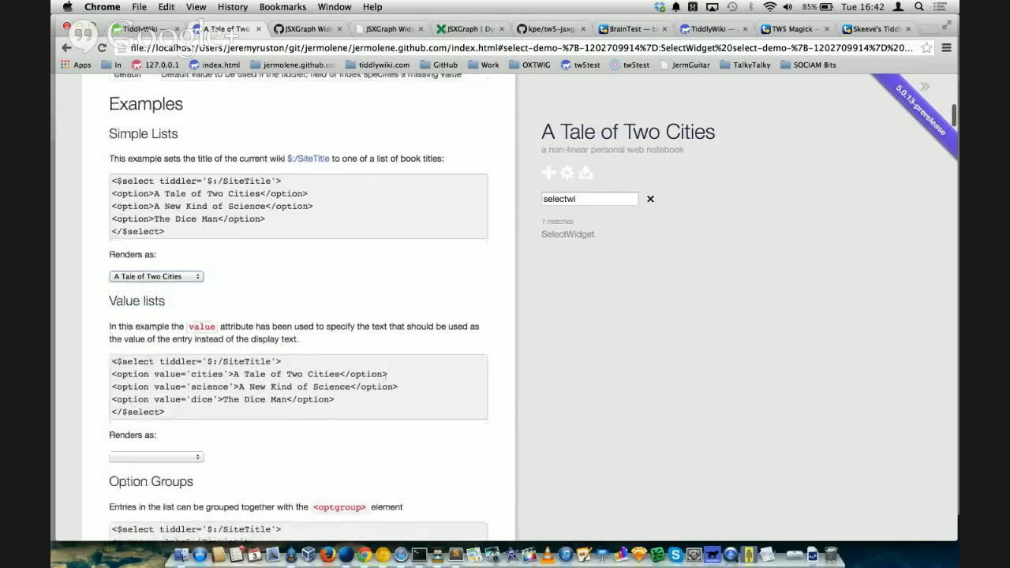
pyautogui.scroll(-1, 385, 376)
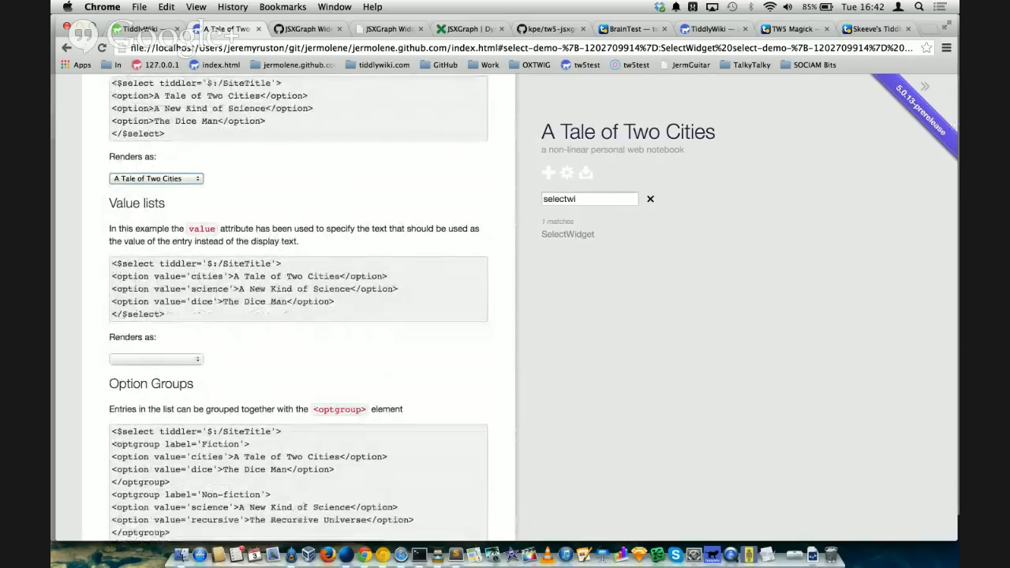
pyautogui.click(197, 359)
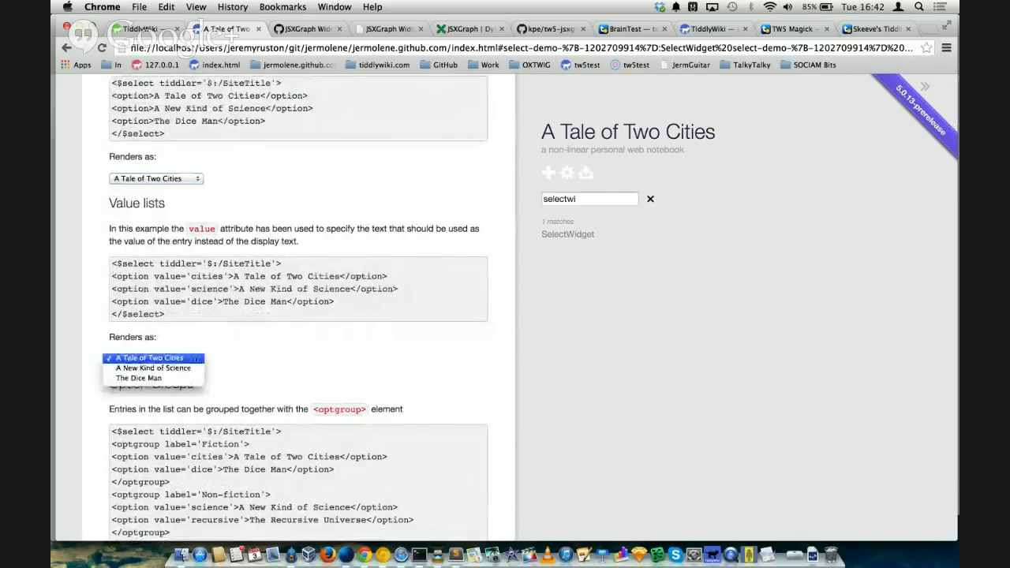
pyautogui.click(153, 368)
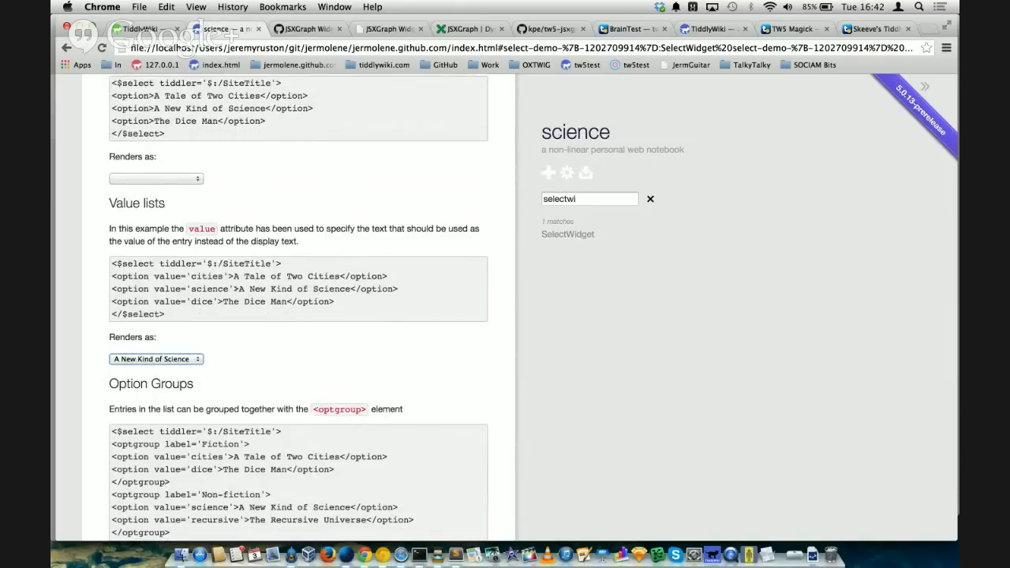
pyautogui.moveTo(234, 289); pyautogui.dragTo(154, 289)
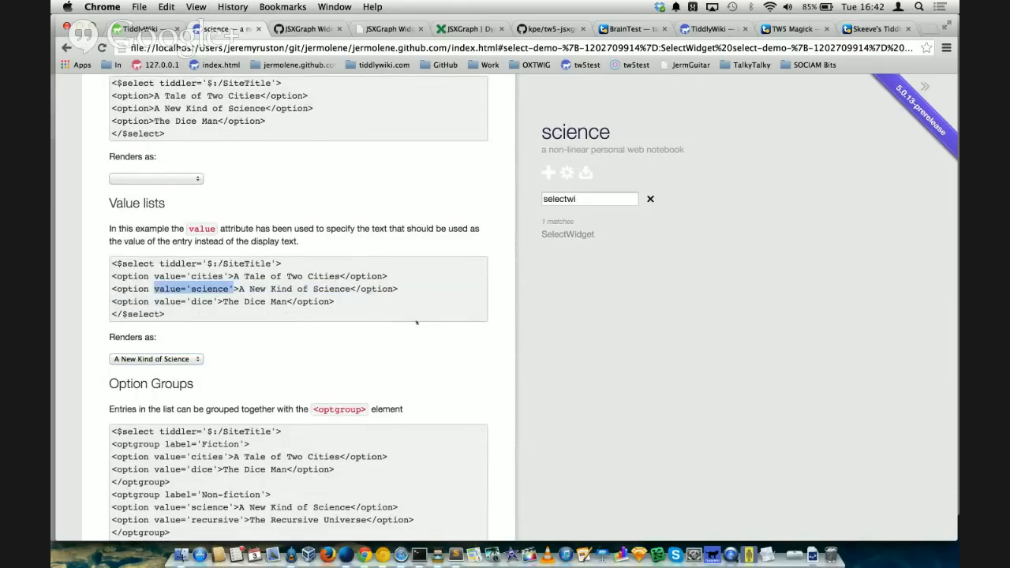
# Step: Inspect the Option Groups example code and the Fiction and Non-fiction groups in its rendered select widget
pyautogui.scroll(-4, 450, 349)
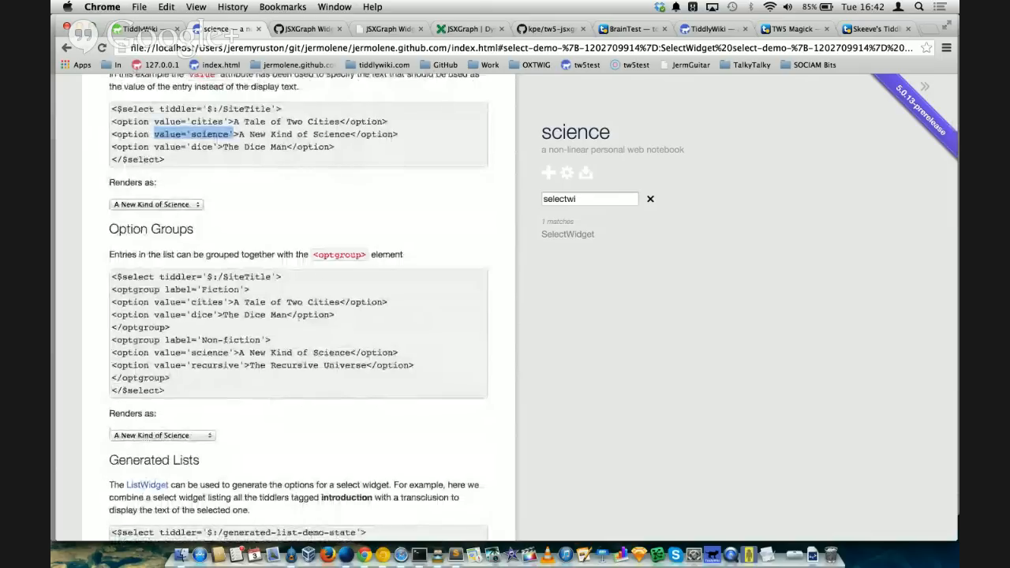
pyautogui.scroll(-2, 237, 356)
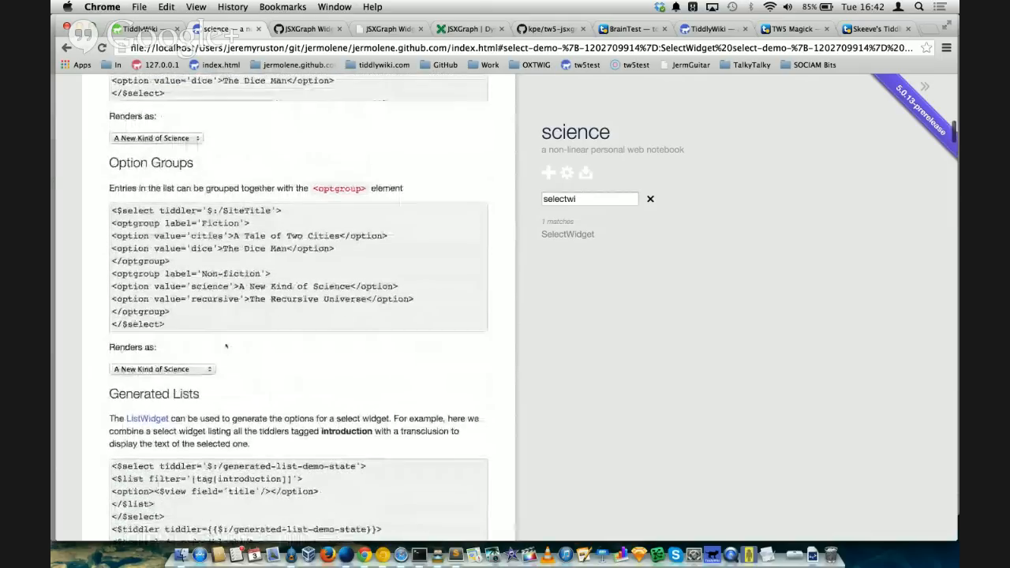
pyautogui.click(203, 368)
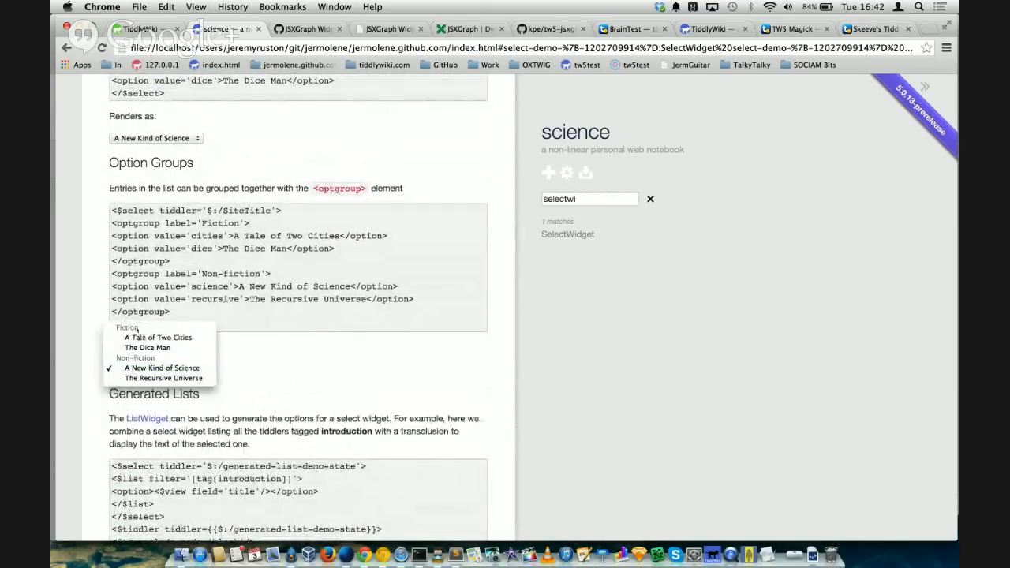
pyautogui.click(258, 359)
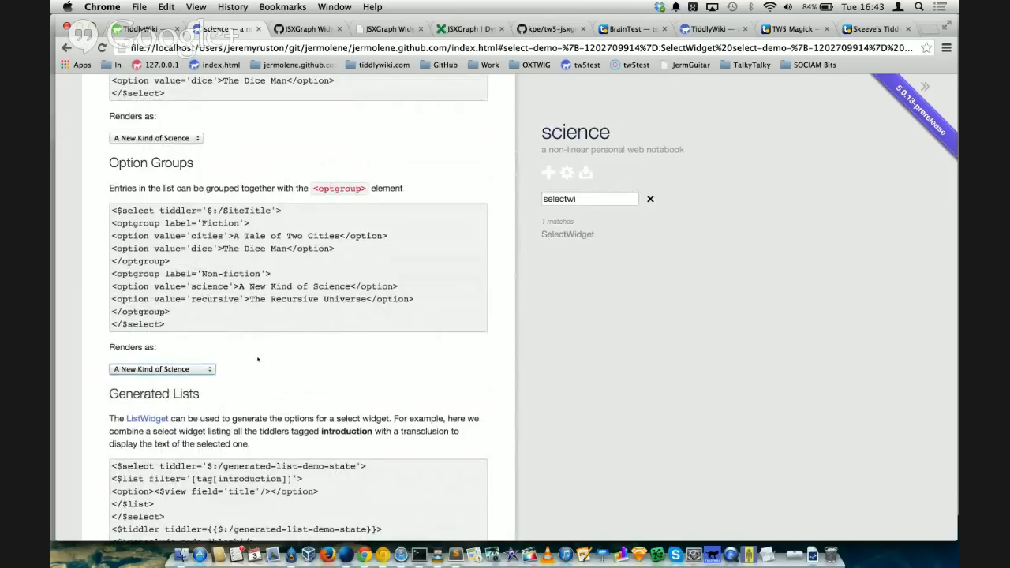
# Step: Inspect the Generated Lists example code and the introduction-tagged entries in its rendered select widget, leaving the selection unchanged
pyautogui.scroll(-3, 257, 360)
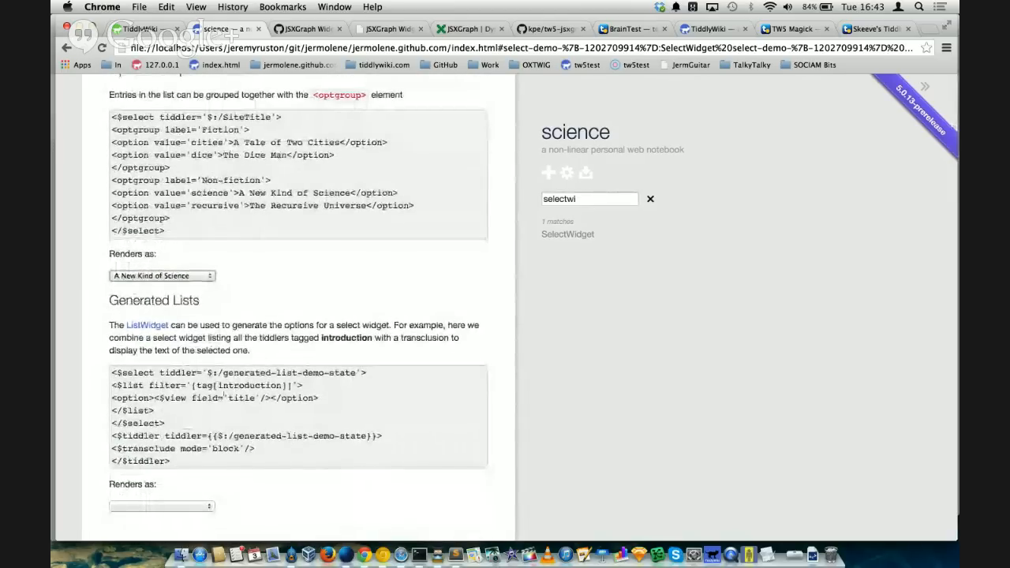
pyautogui.scroll(-2, 257, 360)
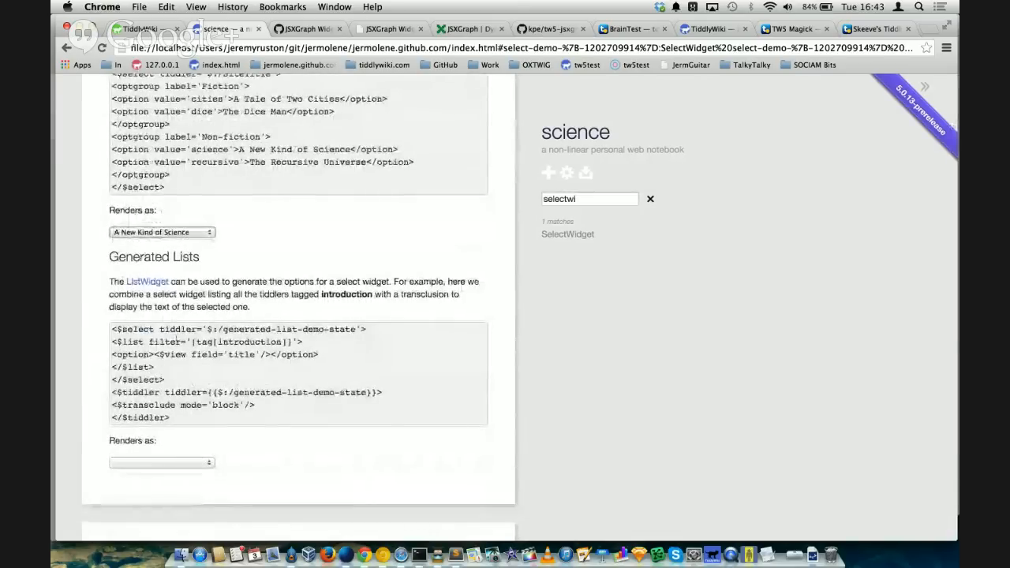
pyautogui.click(210, 464)
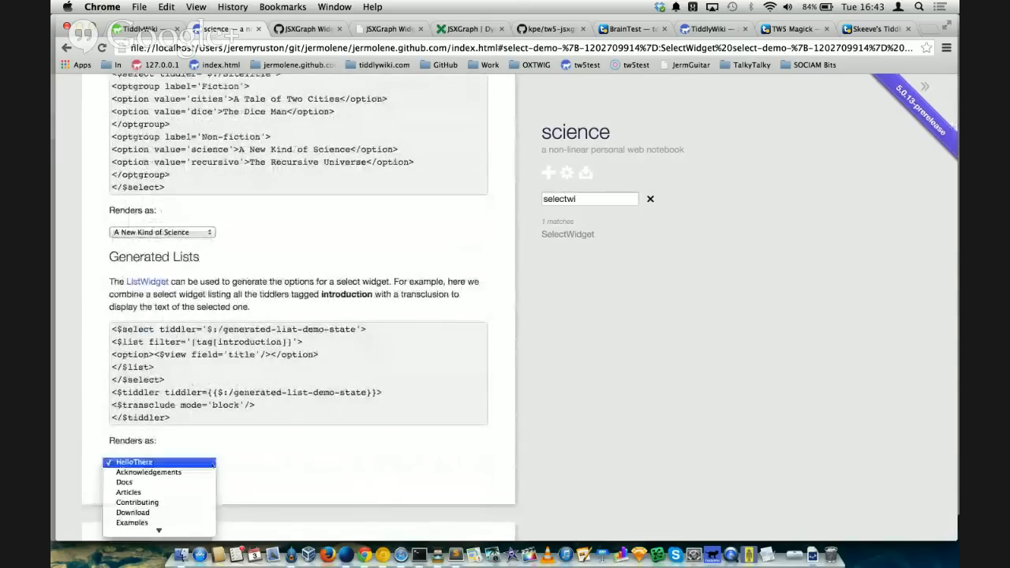
pyautogui.click(226, 436)
pyautogui.scroll(-3, 225, 435)
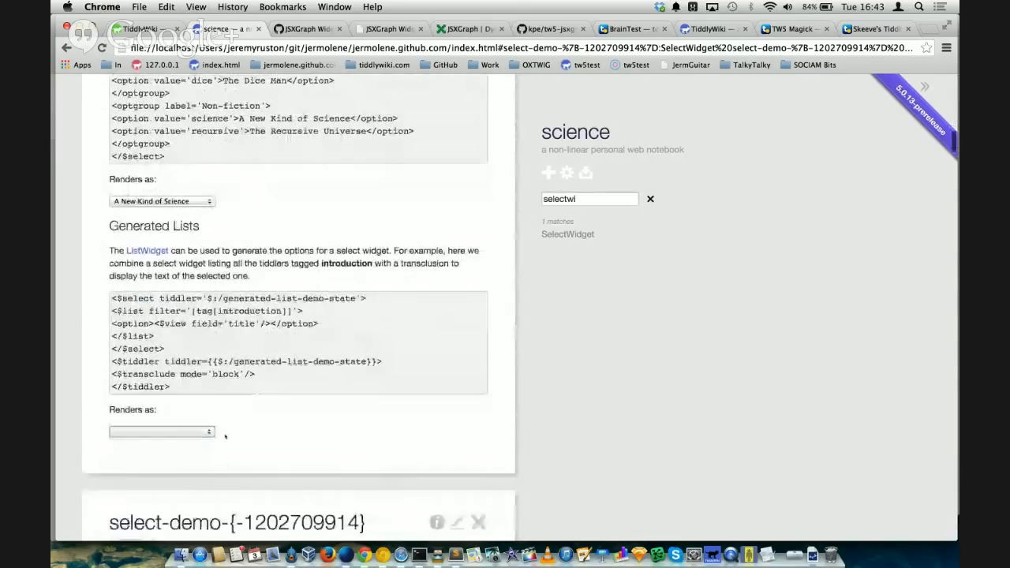
pyautogui.click(208, 384)
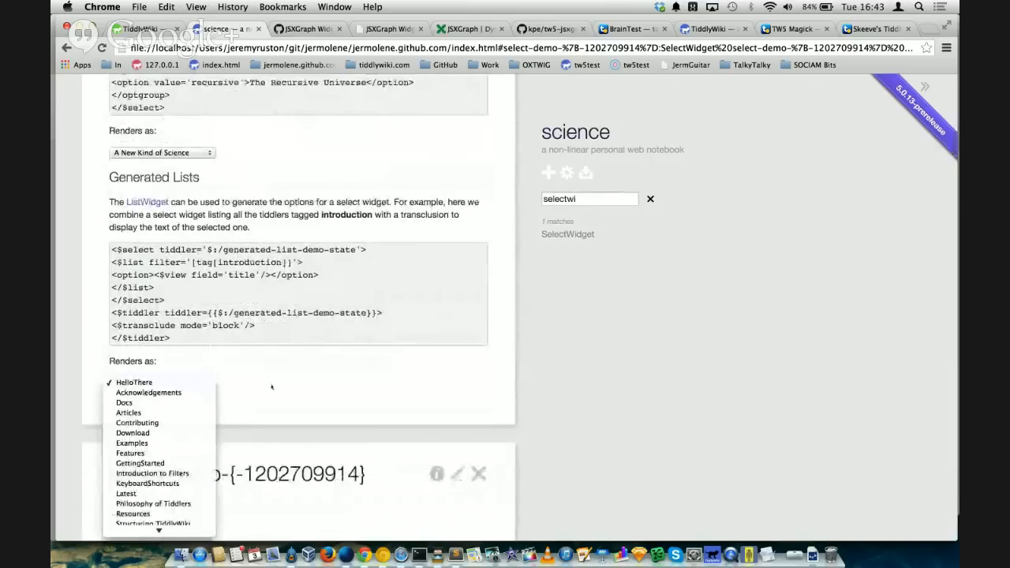
pyautogui.scroll(-1, 176, 455)
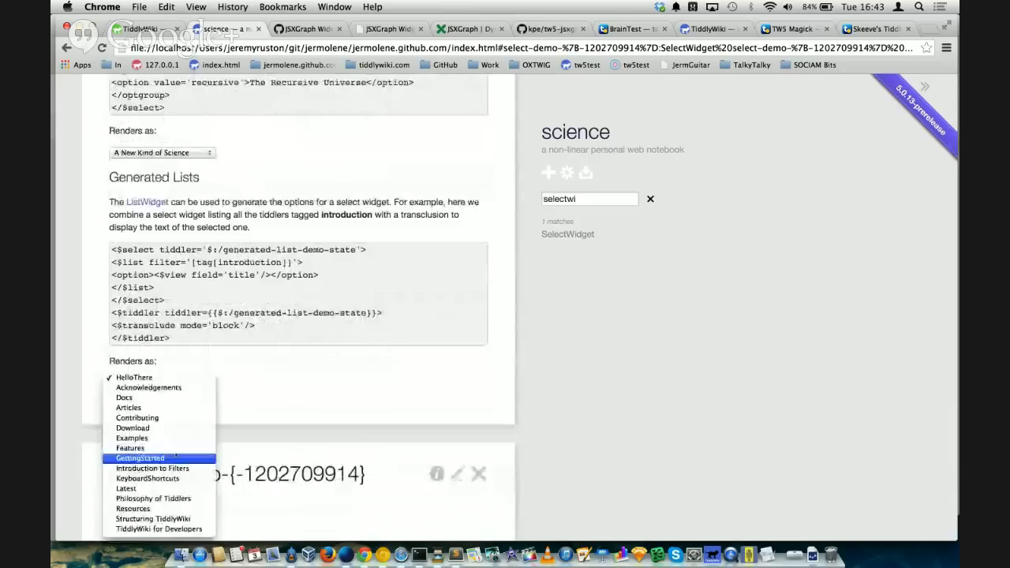
pyautogui.click(261, 260)
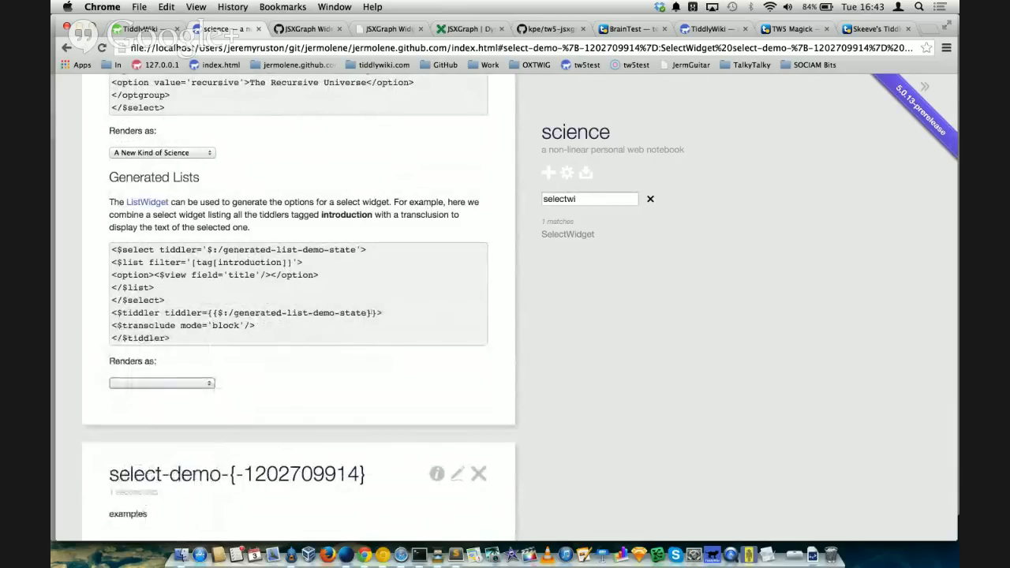
pyautogui.scroll(10, 341, 264)
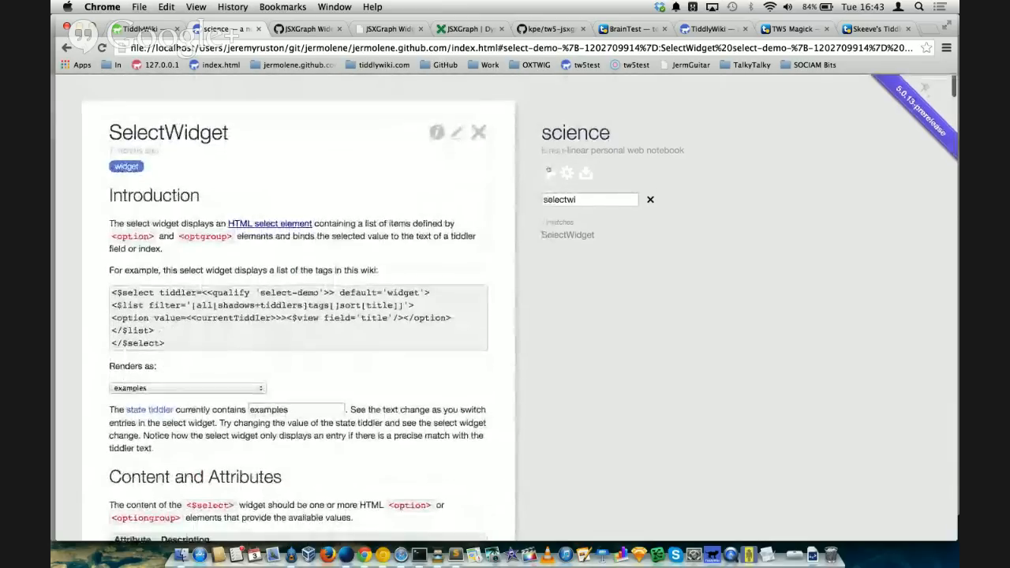
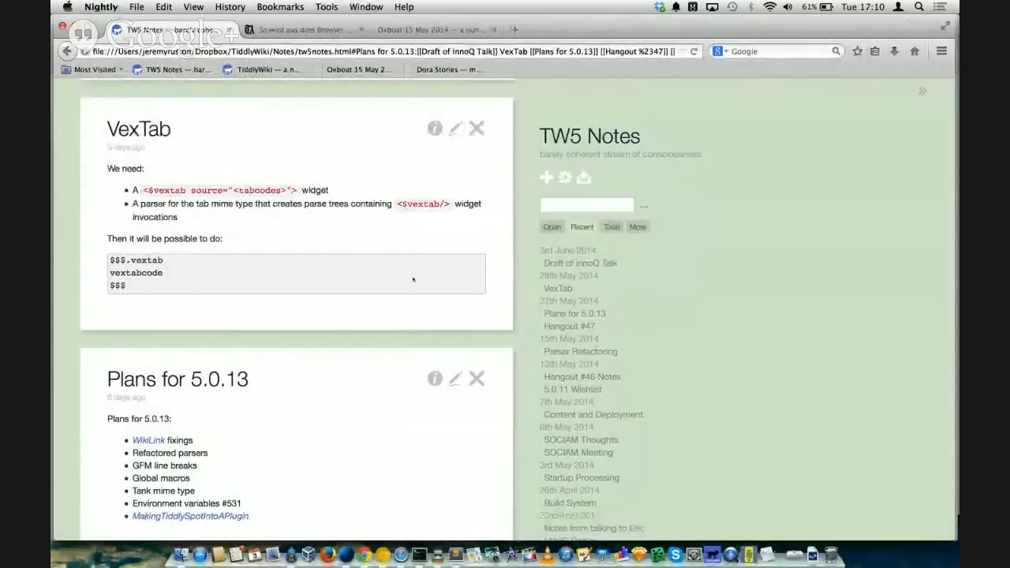
# Step: Open innoq.com in a new Nightly browser tab and look through its home page
pyautogui.press('super+t')
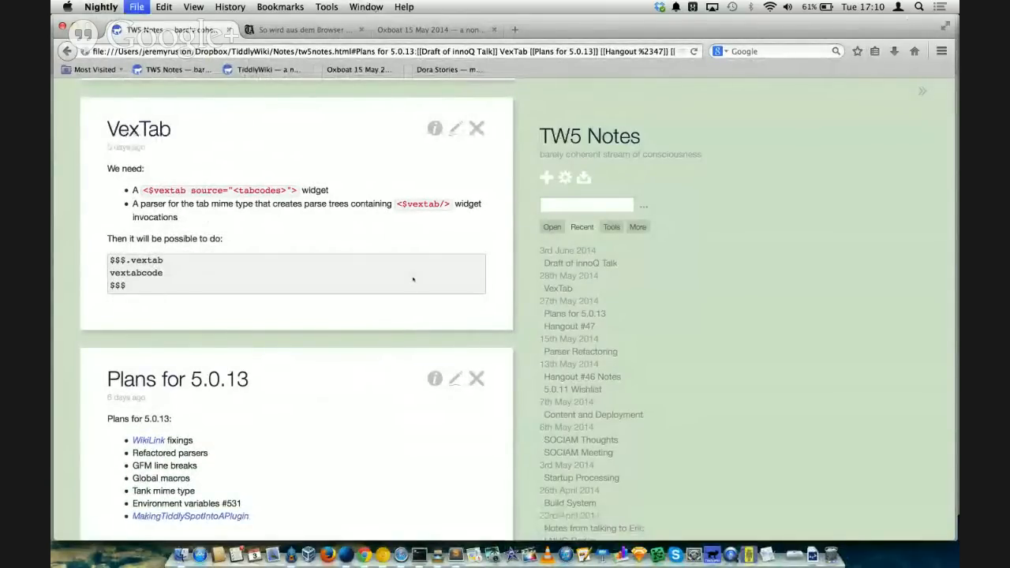
pyautogui.write('innoq')
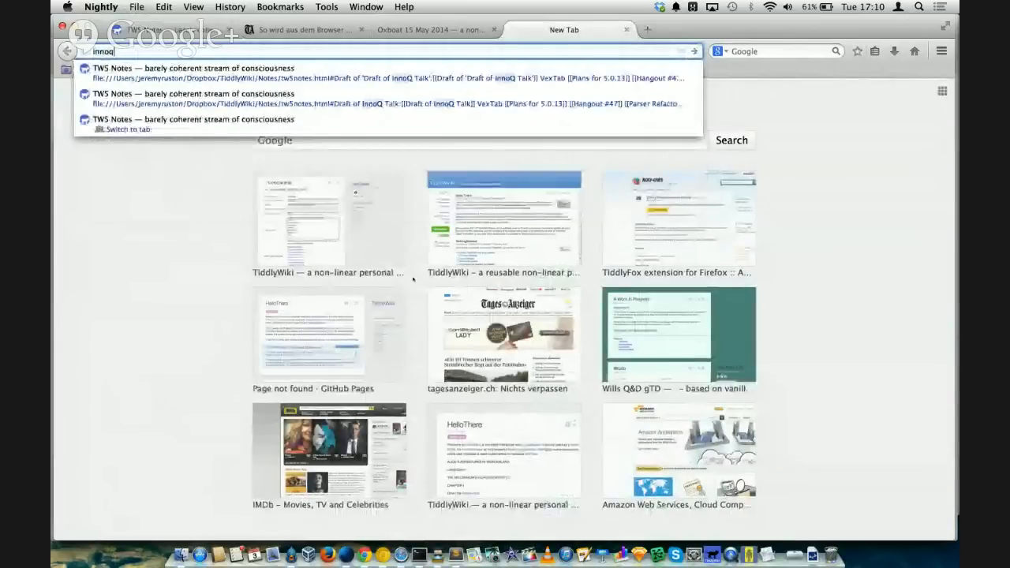
pyautogui.write('.com')
pyautogui.press('Return')
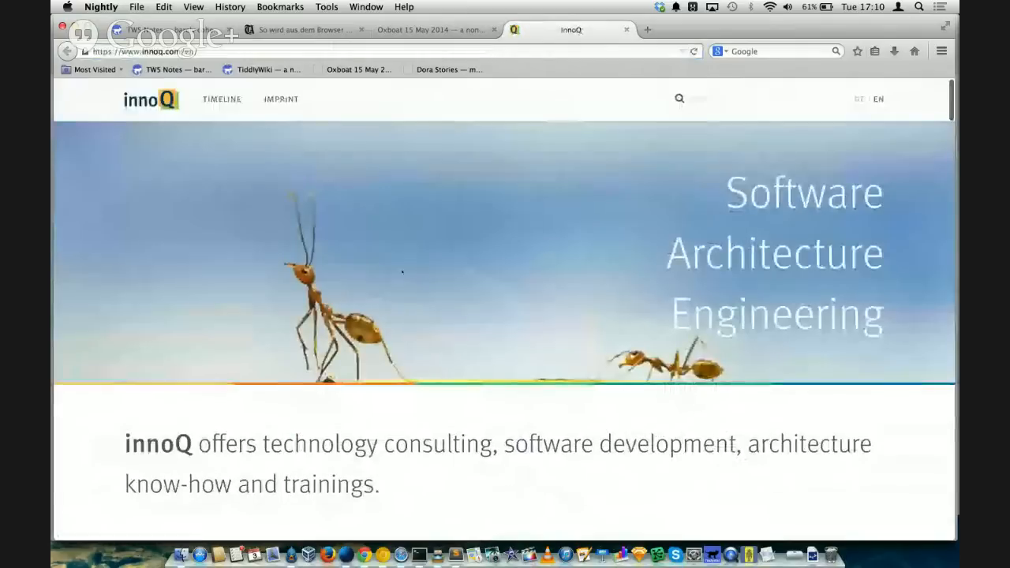
pyautogui.scroll(-5, 505, 316)
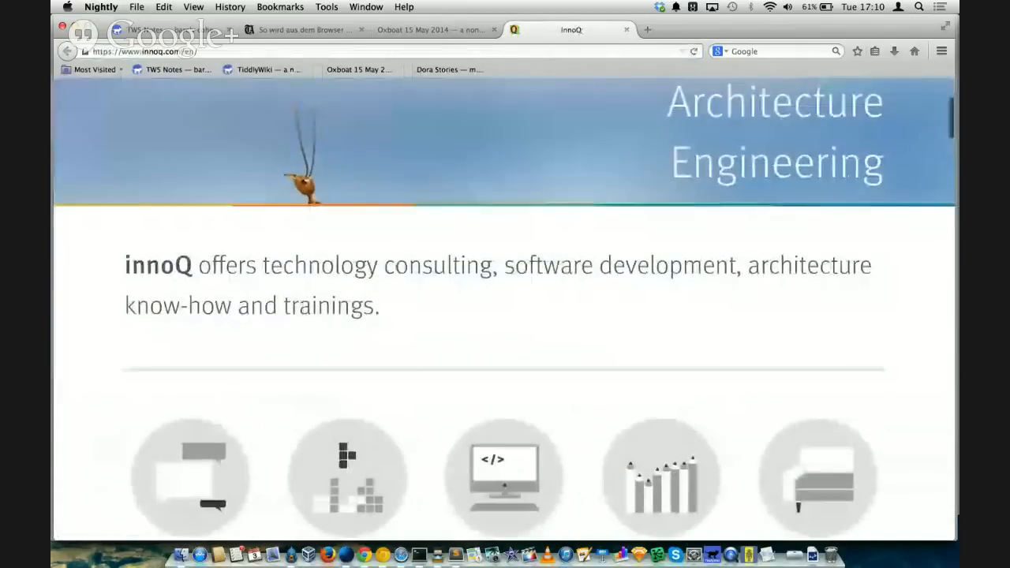
# Step: Look through the innoQ home page down to the Technology Consulting section and back up to its ant photo
pyautogui.scroll(-4, 408, 270)
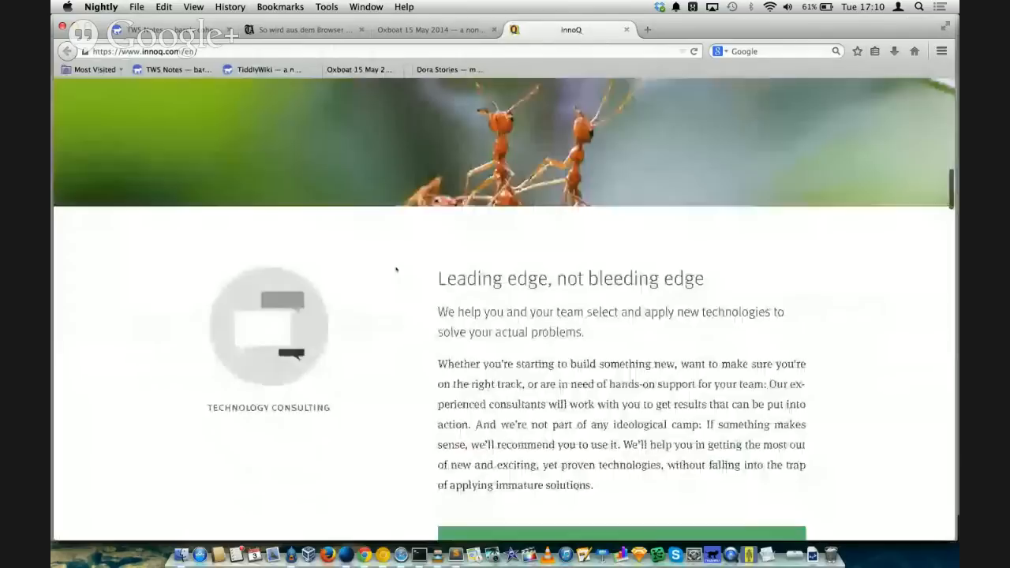
pyautogui.scroll(-8, 396, 270)
pyautogui.scroll(10, 397, 270)
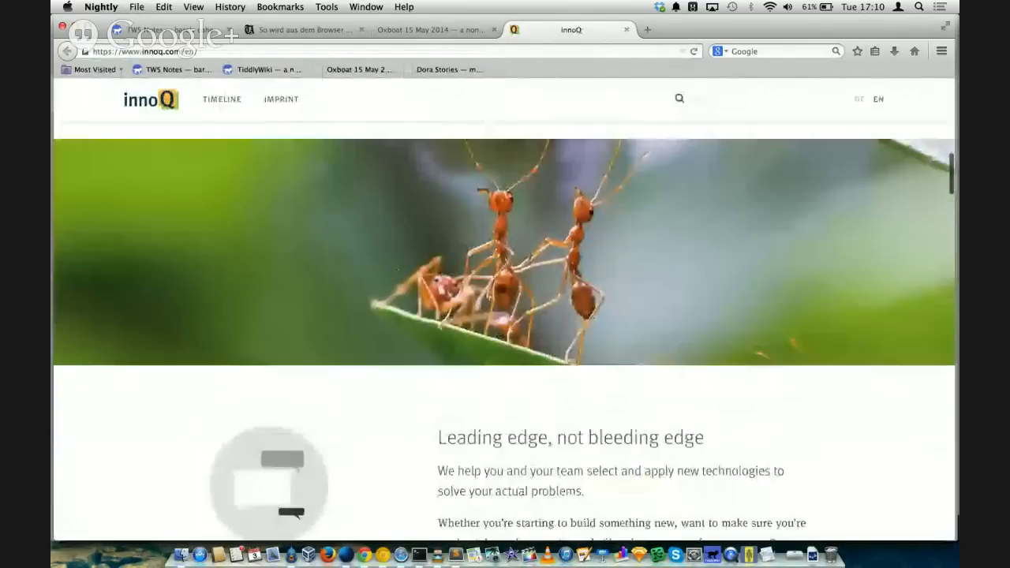
pyautogui.scroll(2, 396, 270)
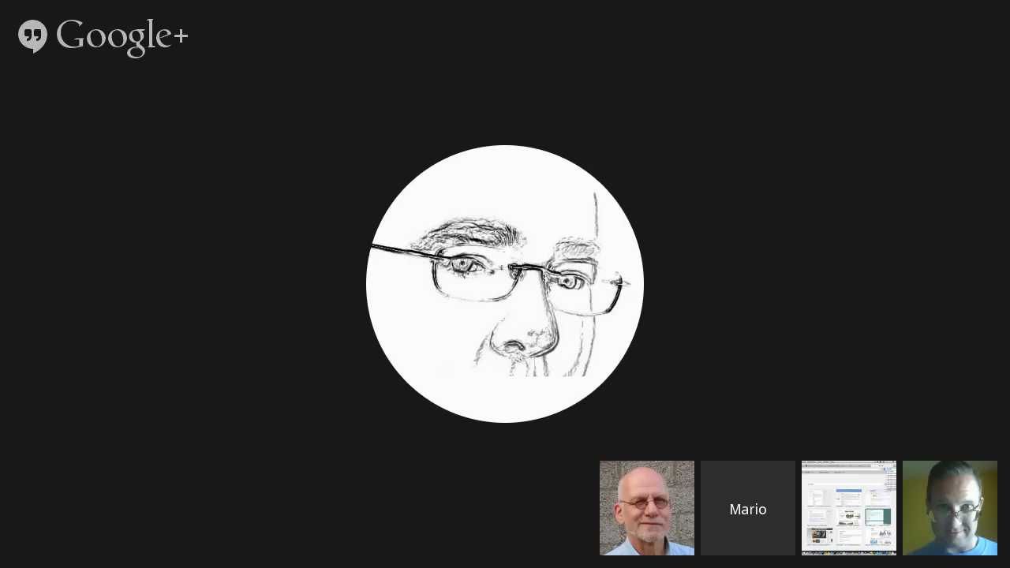
# Step: Search Google for dusseldorf, open the city's map and zoom out to a view of Germany and its neighbouring countries
pyautogui.write('do')
pyautogui.write('rf')
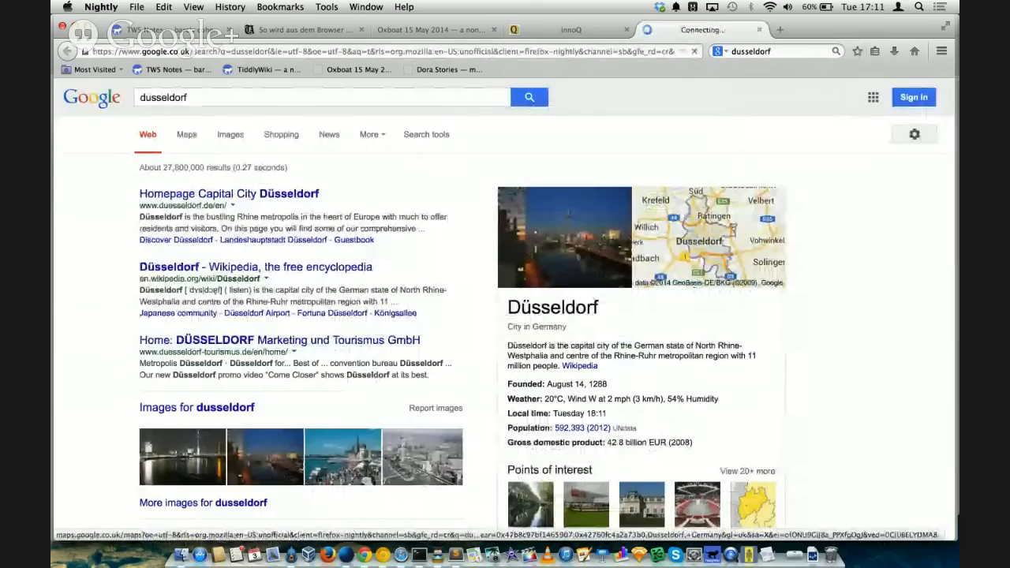
pyautogui.click(733, 226)
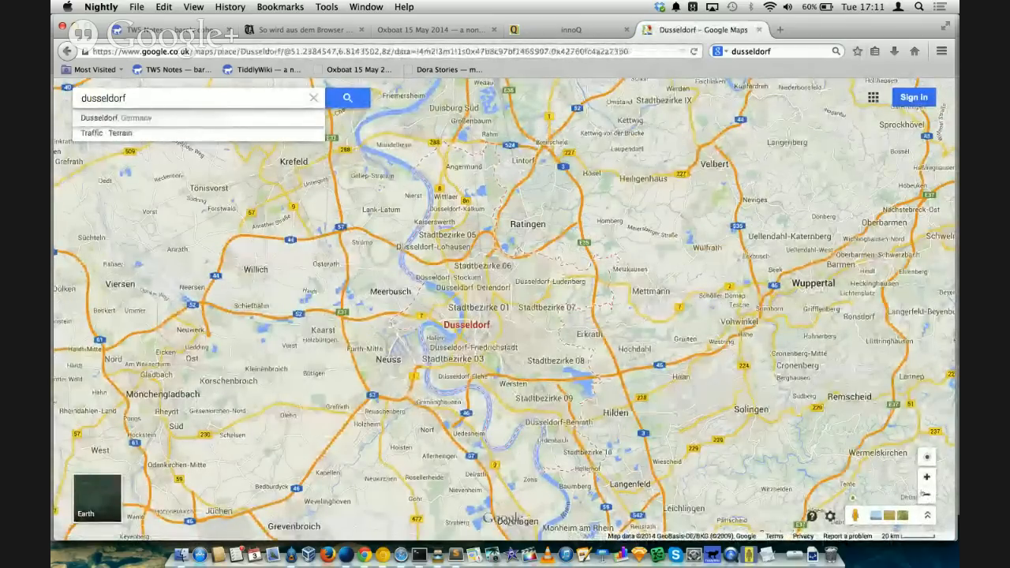
pyautogui.click(927, 494)
pyautogui.click(927, 495)
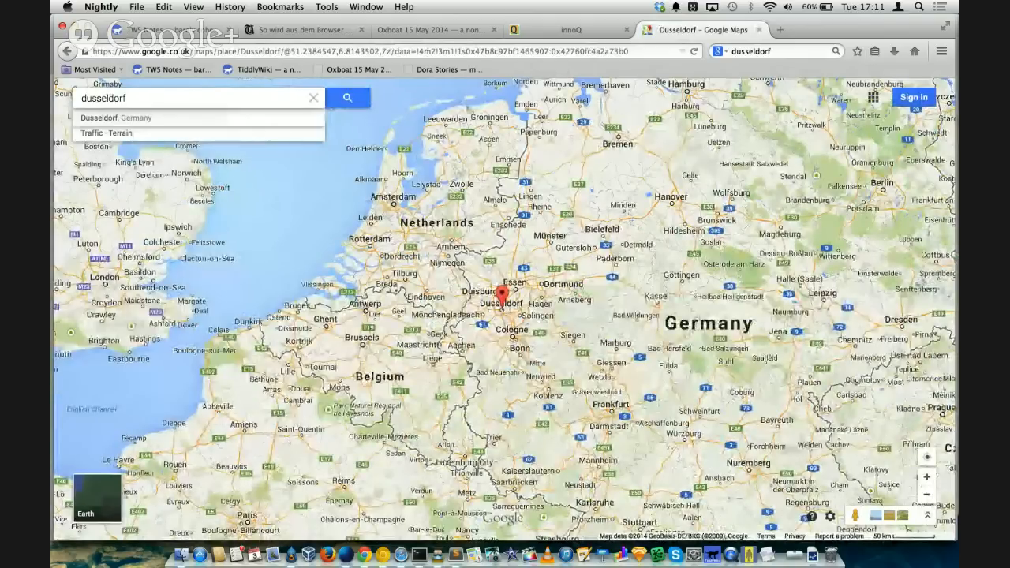
# Step: Shift the map to southern Germany and Austria and frame the region around Munich, Salzburg and Linz
pyautogui.moveTo(552, 306)
pyautogui.mouseDown()
pyautogui.moveTo(515, 305)
pyautogui.moveTo(467, 219)
pyautogui.mouseUp()
pyautogui.moveTo(566, 427)
pyautogui.mouseDown()
pyautogui.moveTo(551, 354)
pyautogui.moveTo(563, 441)
pyautogui.mouseUp()
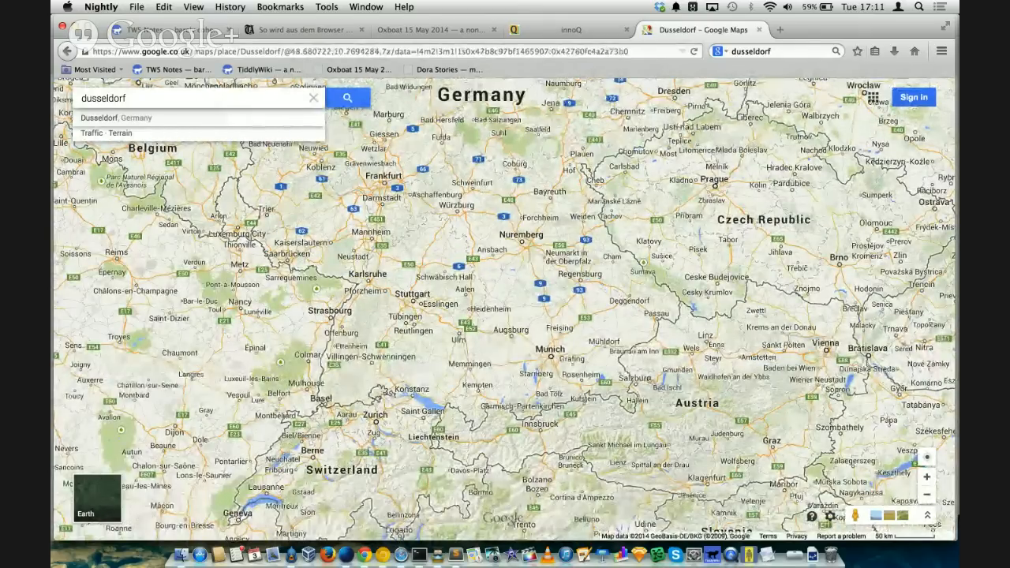
pyautogui.moveTo(505, 315); pyautogui.dragTo(514, 316)
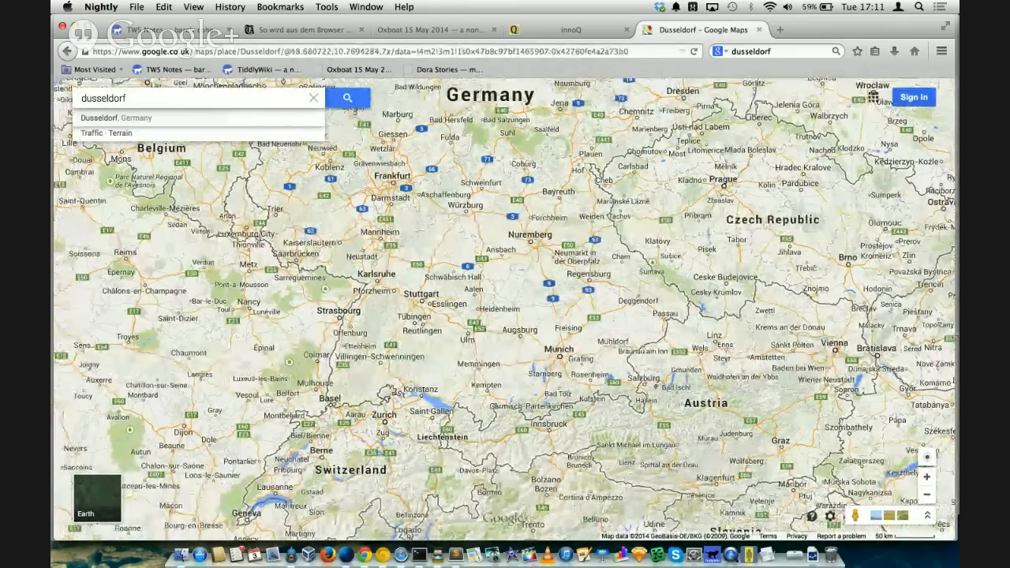
pyautogui.click(927, 477)
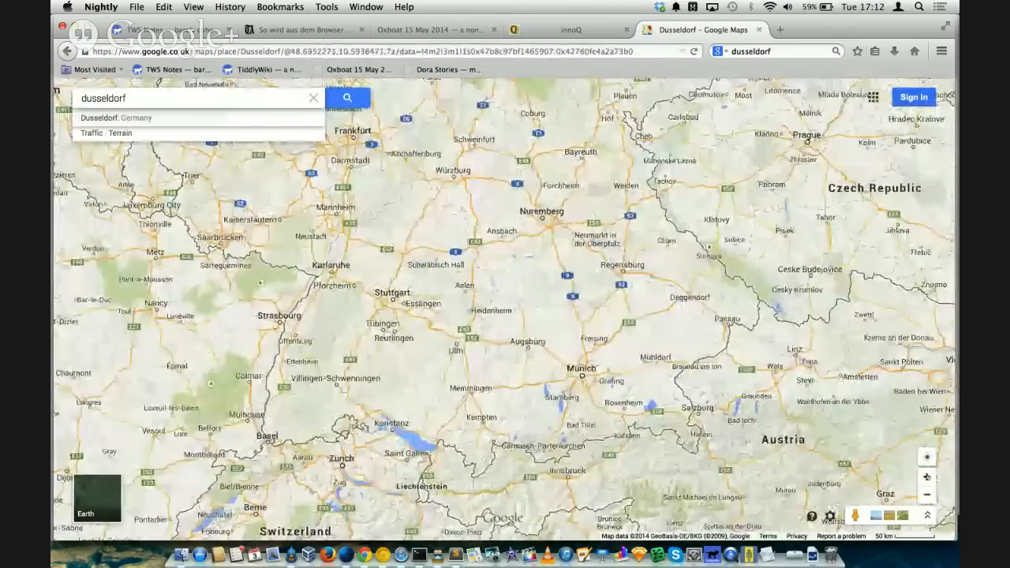
pyautogui.click(928, 477)
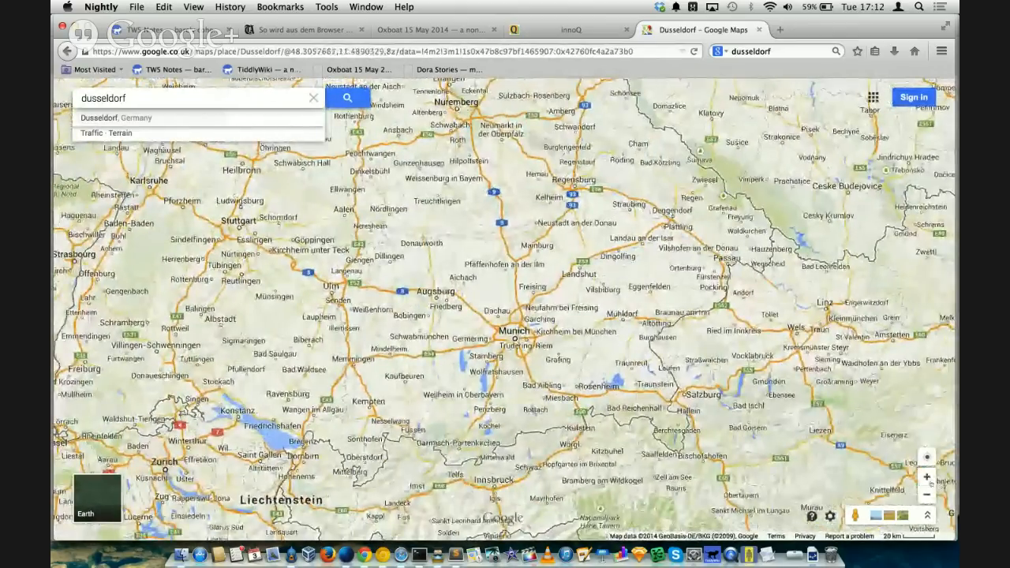
pyautogui.click(927, 476)
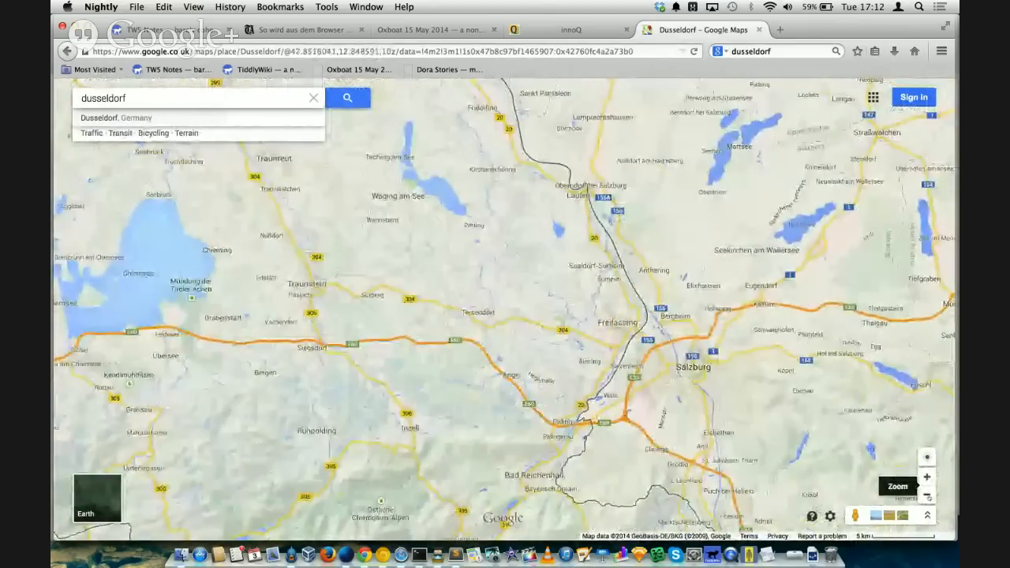
pyautogui.click(928, 495)
pyautogui.click(928, 496)
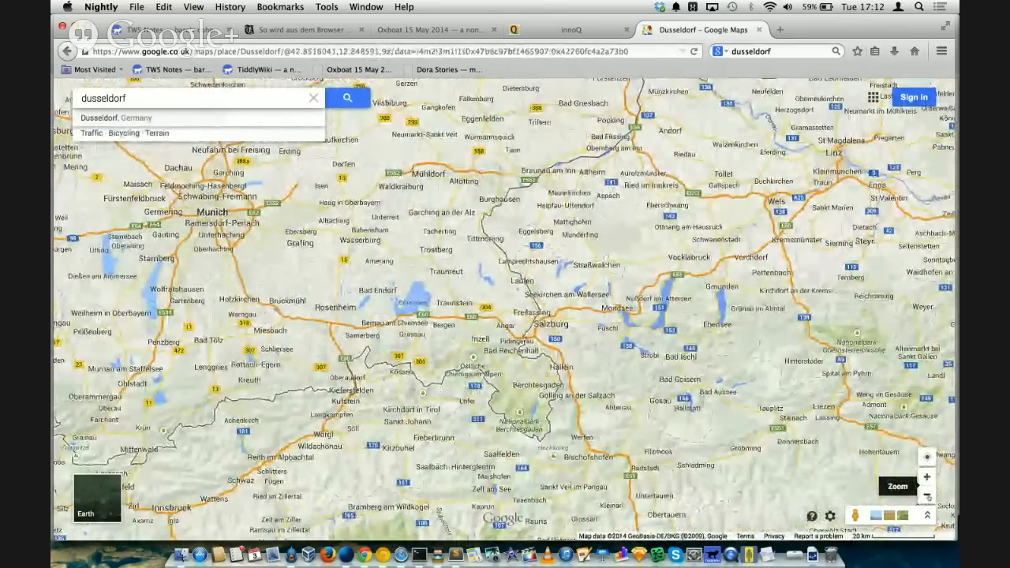
pyautogui.press('super+Tab')
pyautogui.press('super+Tab')
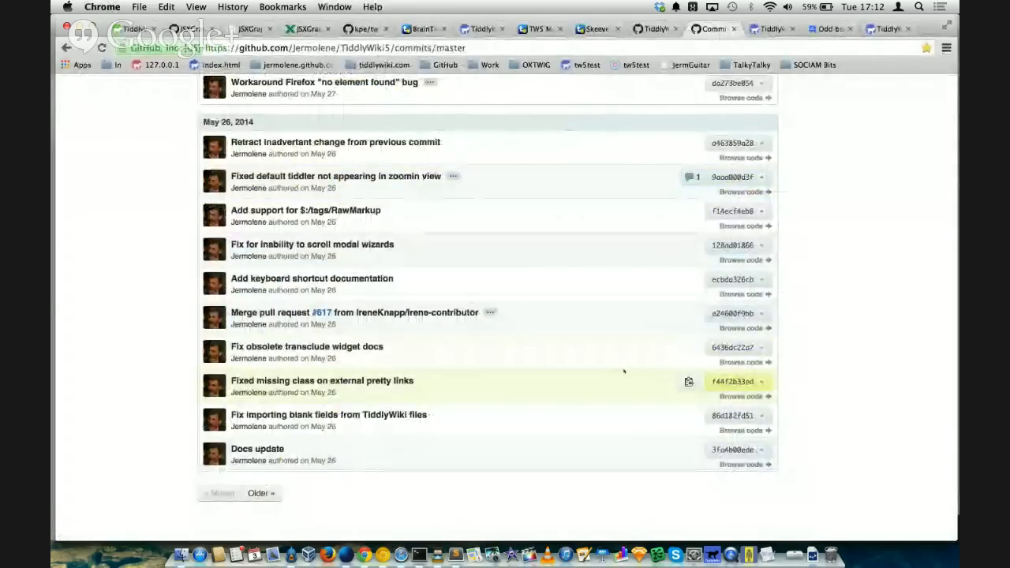
pyautogui.press('super+Tab')
pyautogui.press('super+Tab')
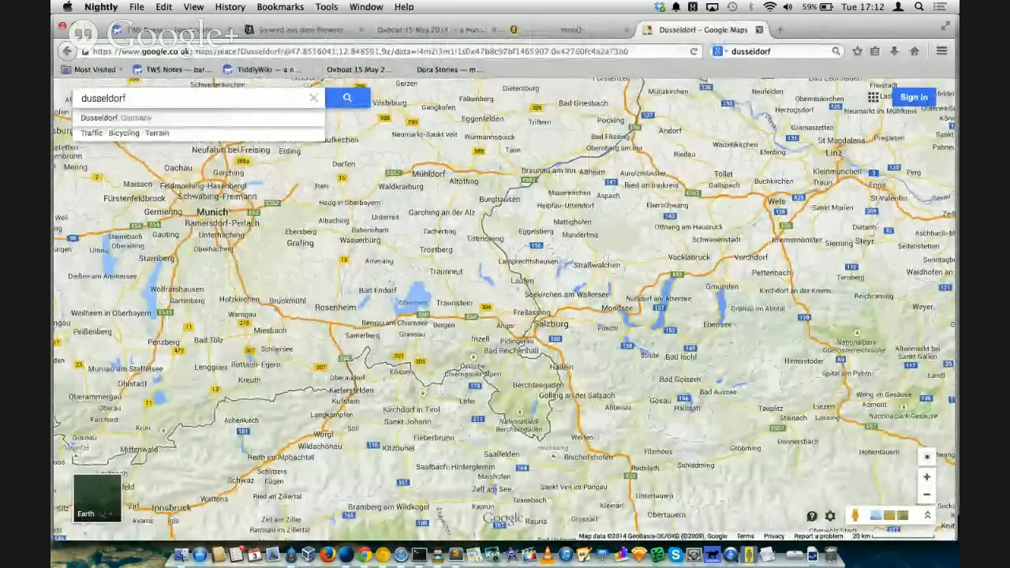
# Step: Close the Dusseldorf map tab and return to the TW5 Notes tab
pyautogui.press('super+w')
pyautogui.hotkey('ctrl', 'shift', 'Tab')
pyautogui.hotkey('ctrl', 'shift', 'Tab')
pyautogui.hotkey('ctrl', 'shift', 'Tab')
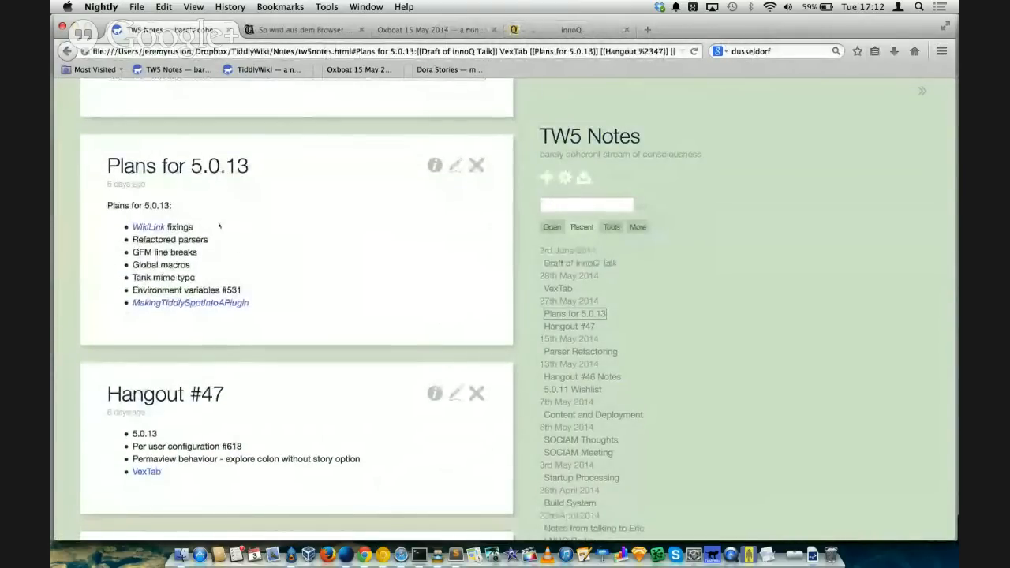
# Step: Highlight the whole Plans for 5.0.13 list, then only the items from WikiLink fixings through Global macros
pyautogui.moveTo(262, 303); pyautogui.dragTo(127, 227)
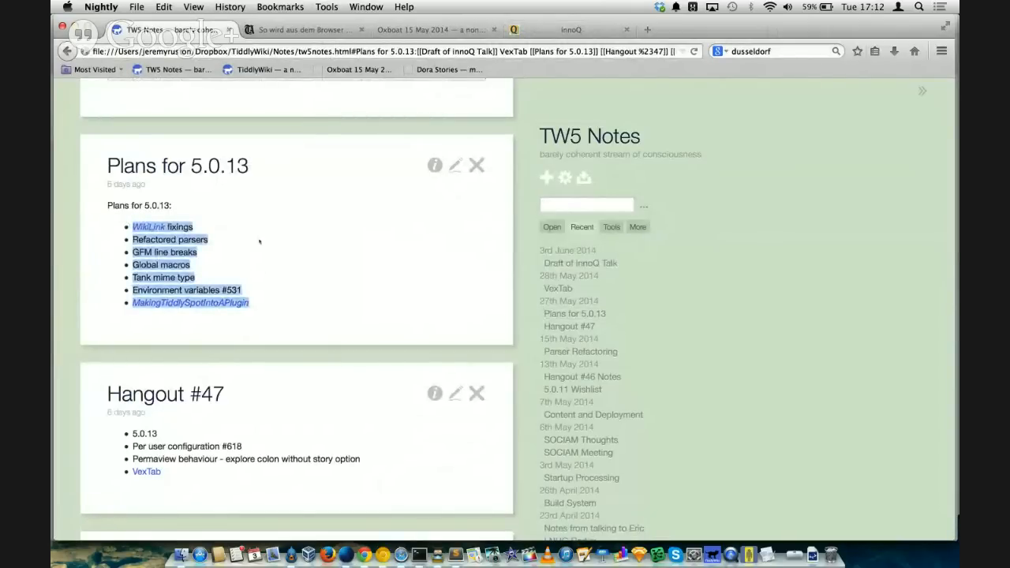
pyautogui.click(193, 237)
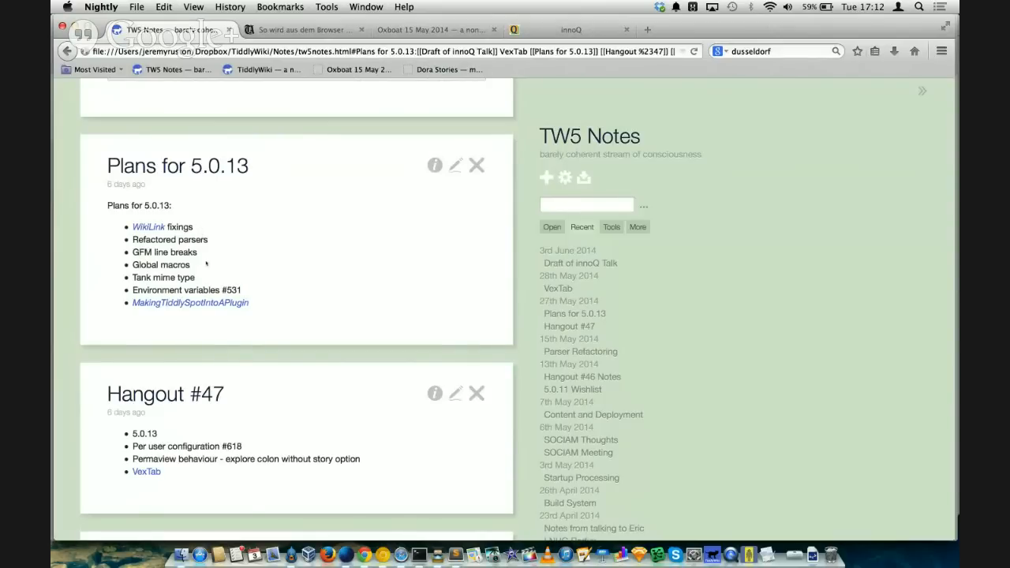
pyautogui.moveTo(118, 227); pyautogui.dragTo(215, 262)
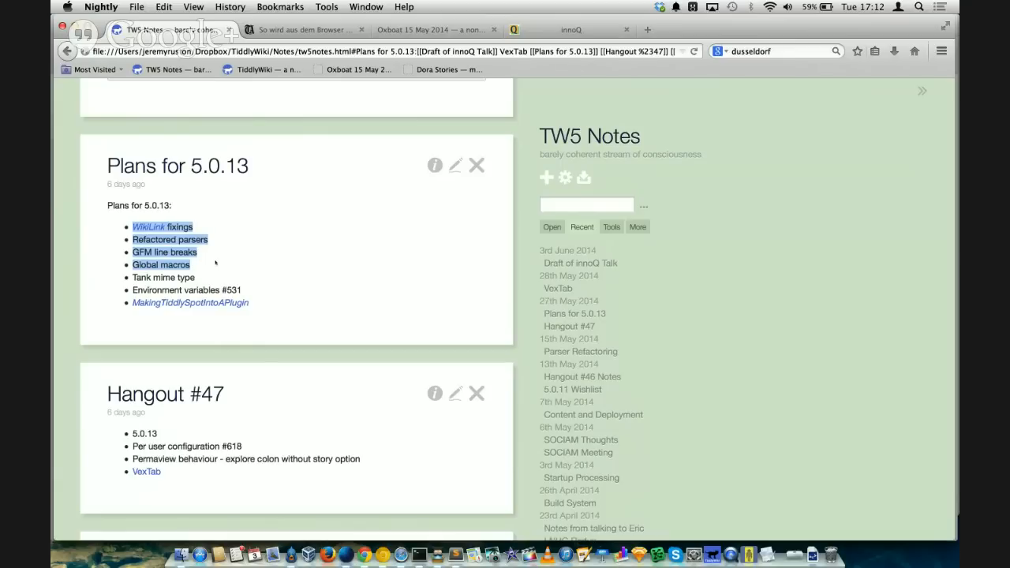
# Step: Highlight the Environment variables #531, Tank mime type and MakingTiddlySpotIntoAPlugin items in turn in the Plans for 5.0.13 list
pyautogui.tripleClick(261, 287)
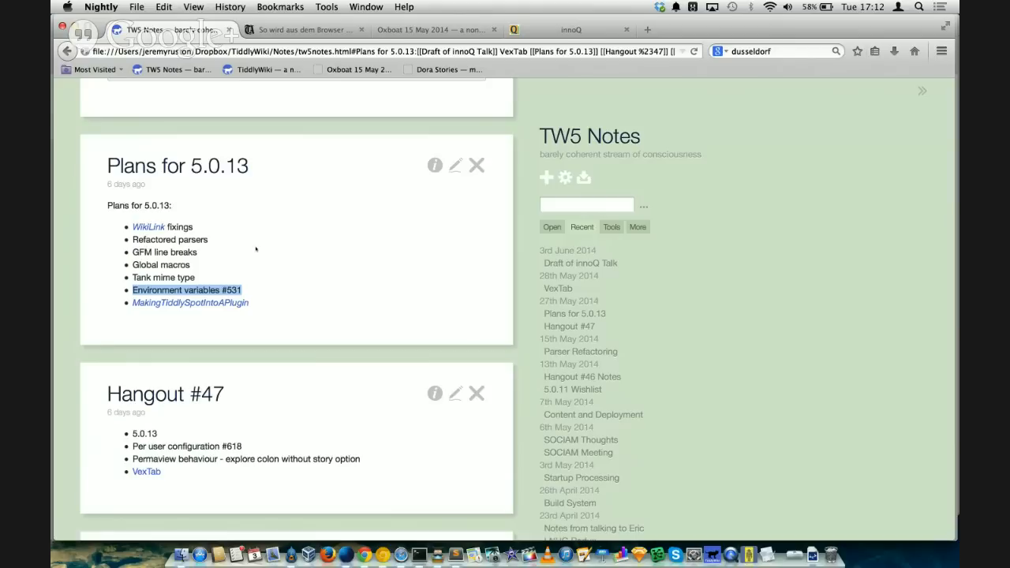
pyautogui.tripleClick(217, 274)
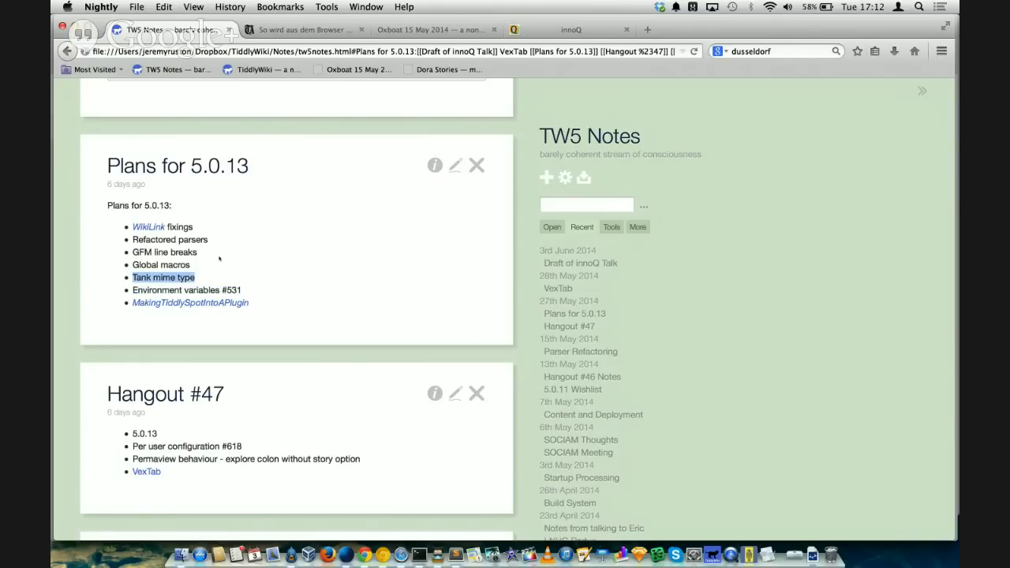
pyautogui.tripleClick(259, 301)
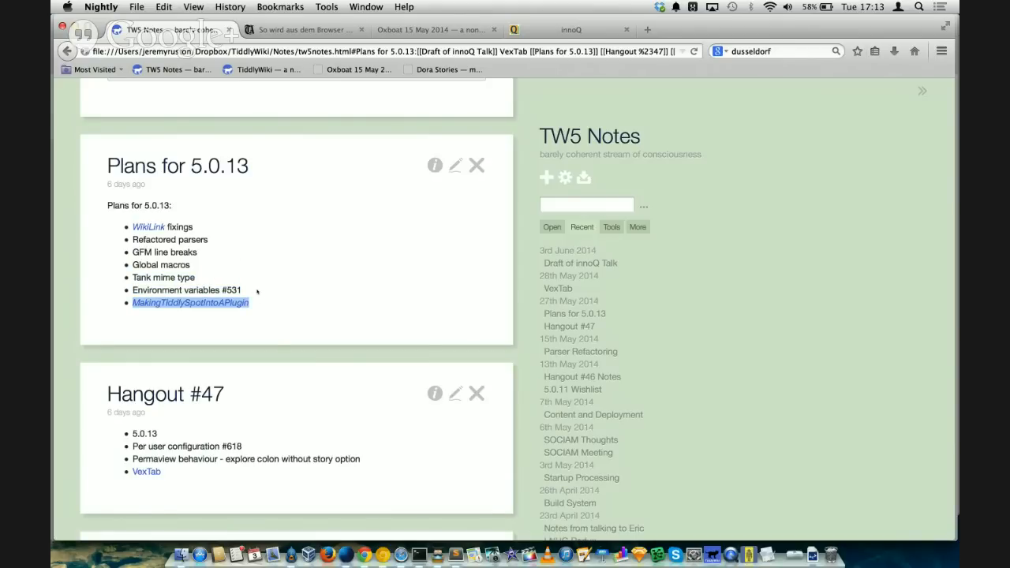